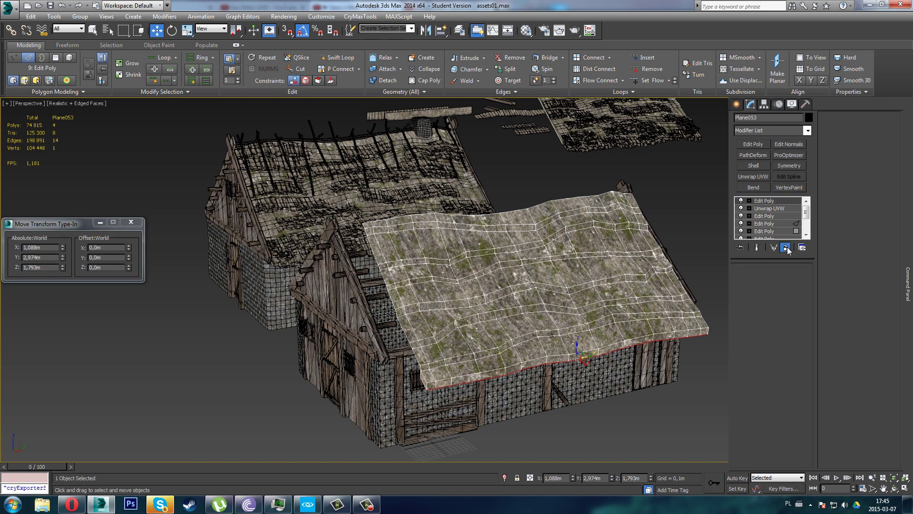
- Delete the upper modifiers from the roof plane's stack, keeping only two Edit Poly modifiers above the base Plane
left_click(787, 247)
left_click(787, 247)
left_click(786, 247)
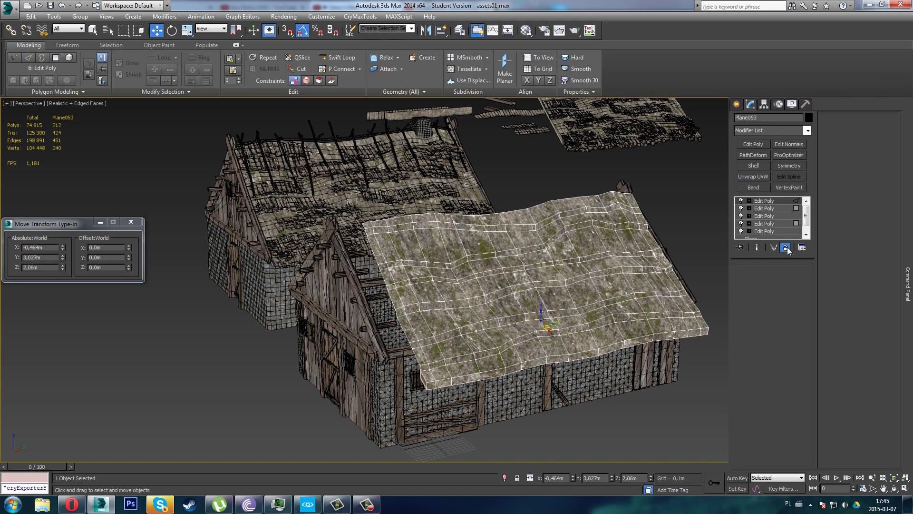
left_click(786, 248)
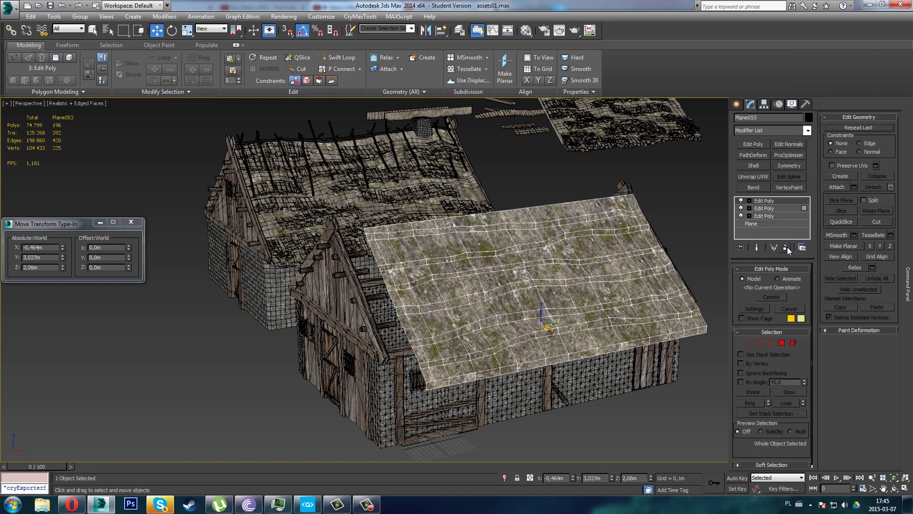
middle_click_drag(674, 276, 510, 296, "alt")
scroll(506, 285, "up", 5)
mouse_move(907, 299)
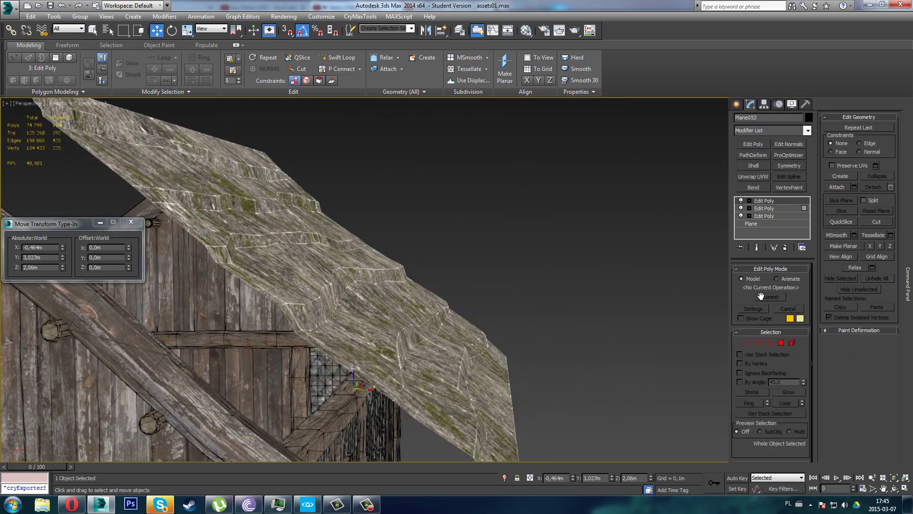
left_click(785, 247)
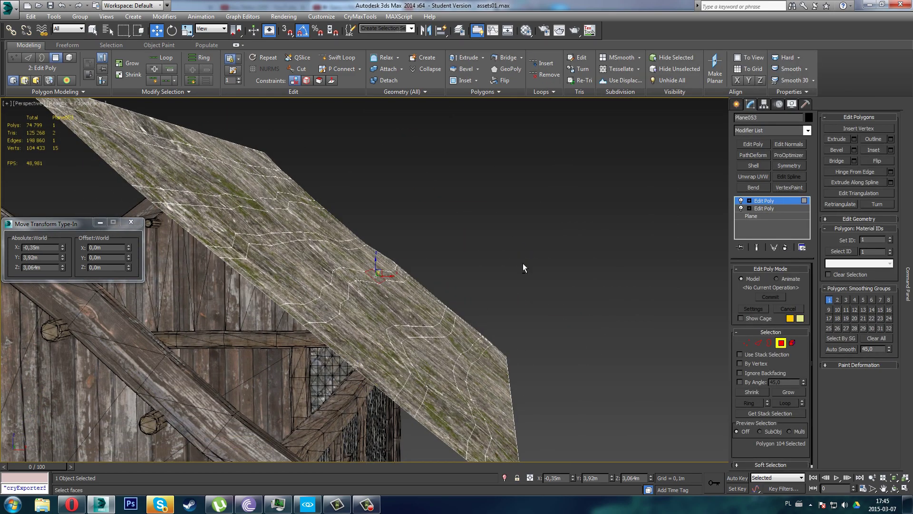
- Examine the simplified roof plane and its edge layout on the house from several angles
middle_click_drag(523, 264, 405, 245, "alt")
scroll(405, 245, "down", 4)
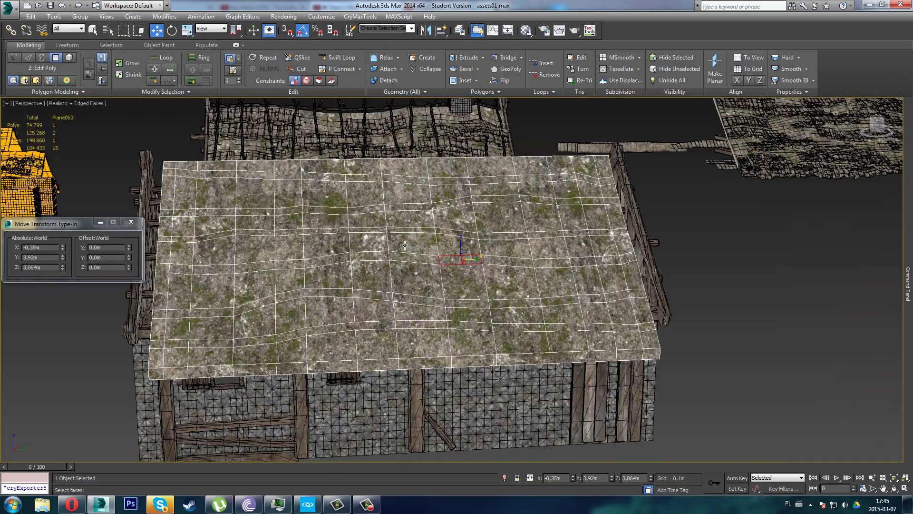
scroll(405, 245, "down", 6)
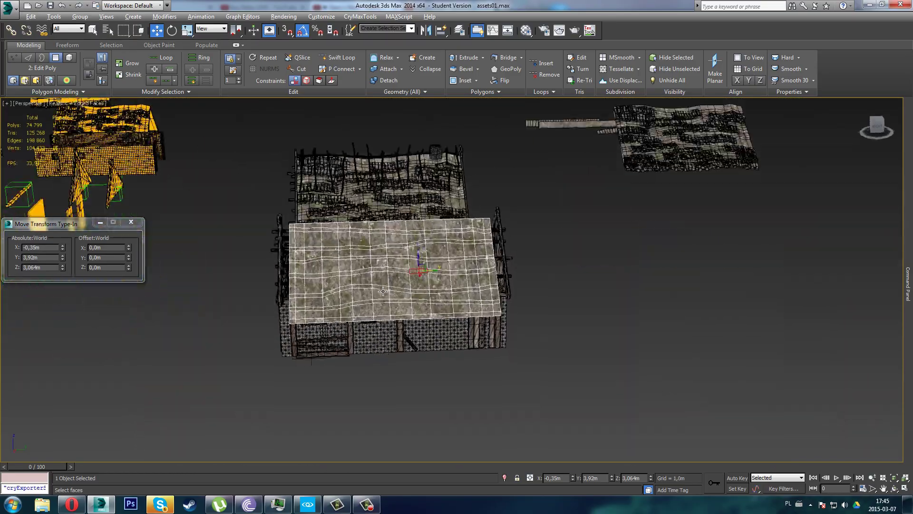
scroll(383, 291, "up", 5)
mouse_move(907, 284)
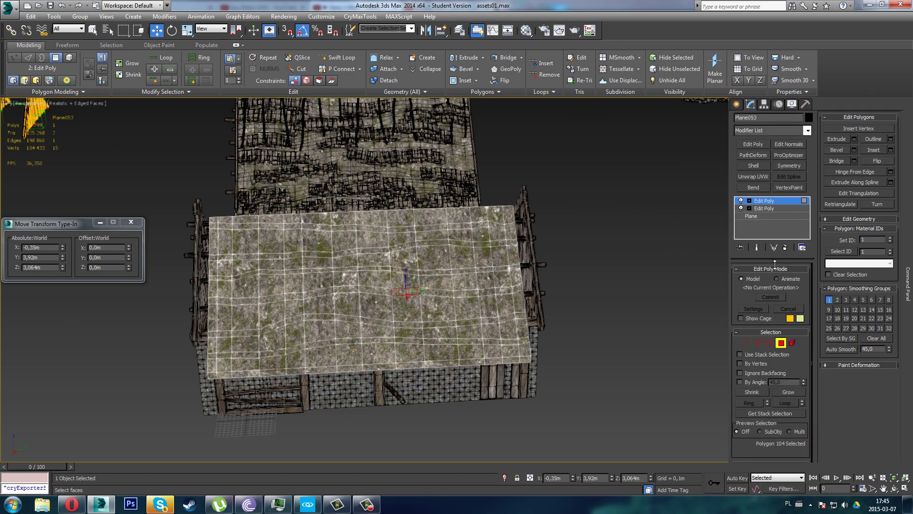
scroll(390, 288, "up", 3)
middle_click_drag(383, 298, 432, 278, "alt")
mouse_move(907, 284)
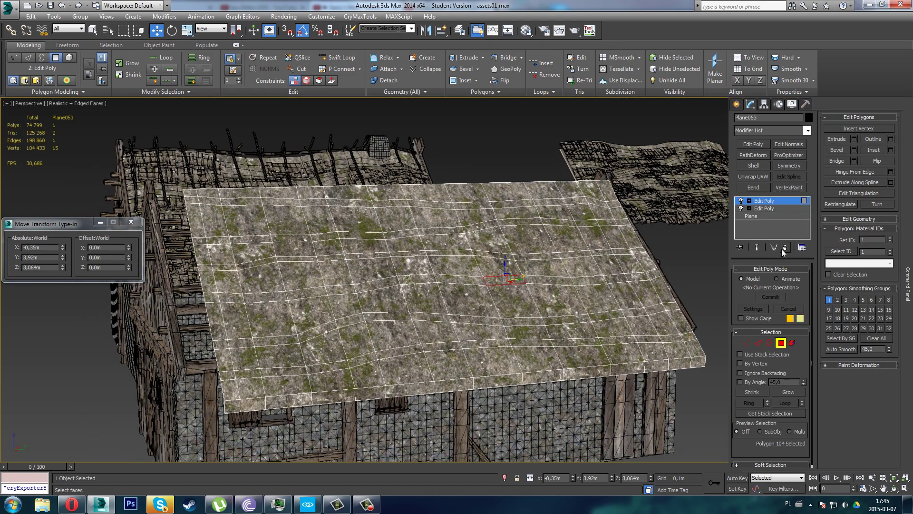
middle_click_drag(468, 328, 421, 365, "alt")
scroll(419, 369, "down", 3)
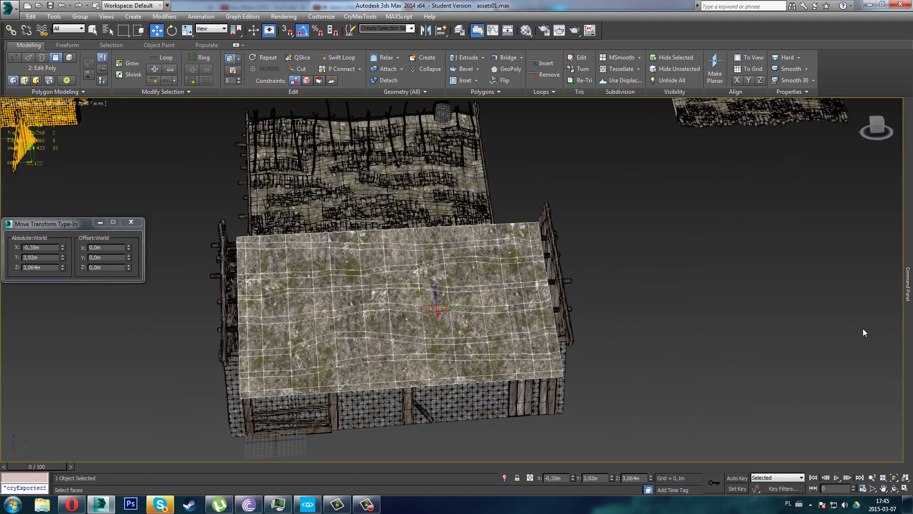
- Leave polygon editing, clone the roof plane as a Copy, and place the copy beside the house along Y
left_click(781, 343)
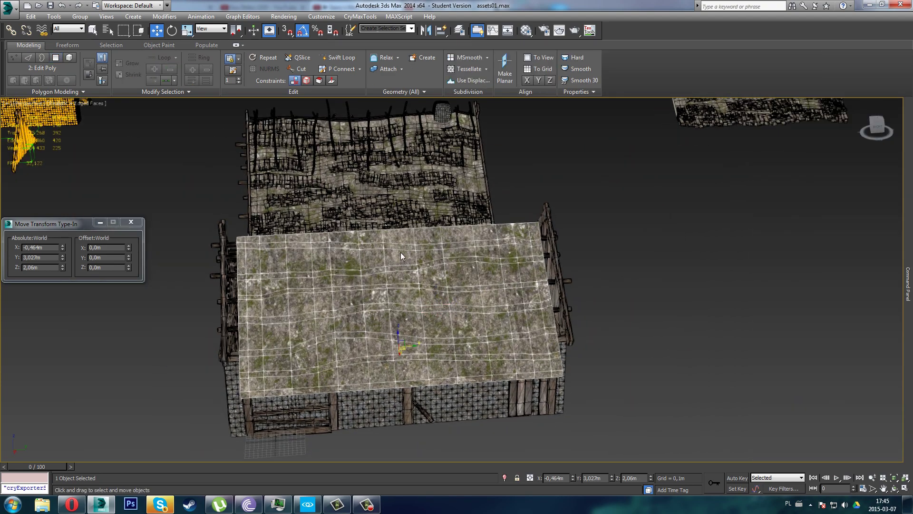
key("ctrl+v")
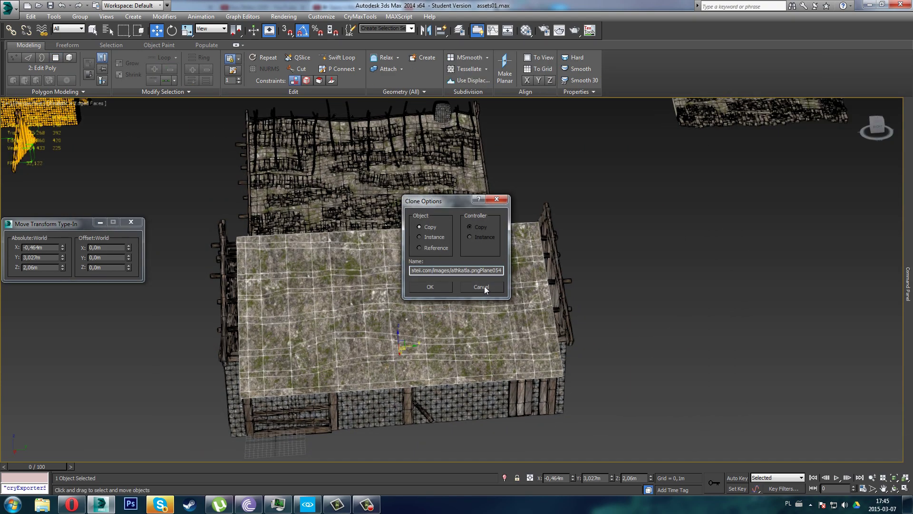
left_click(429, 286)
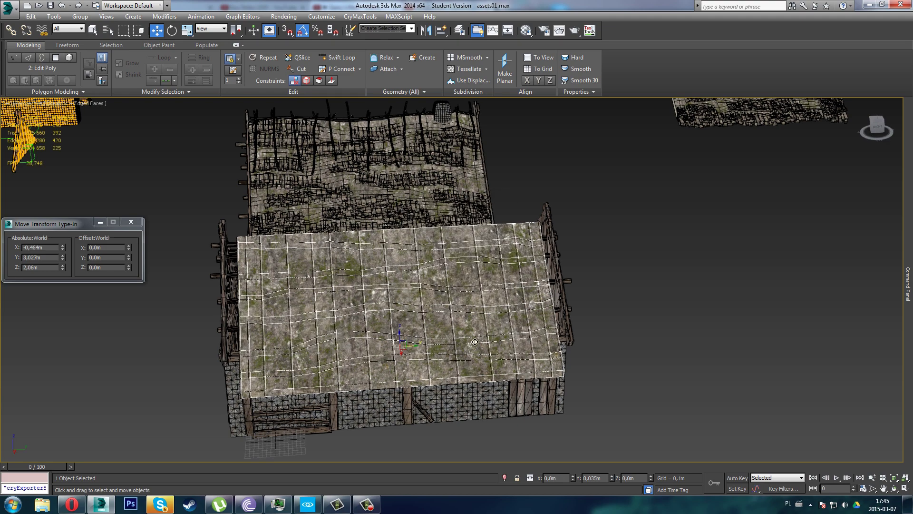
left_click_drag(413, 359, 688, 332)
- Delete the top Edit Poly modifier from the original roof plane, keeping the lower Edit Poly above the base Plane
left_click(533, 327)
mouse_move(906, 267)
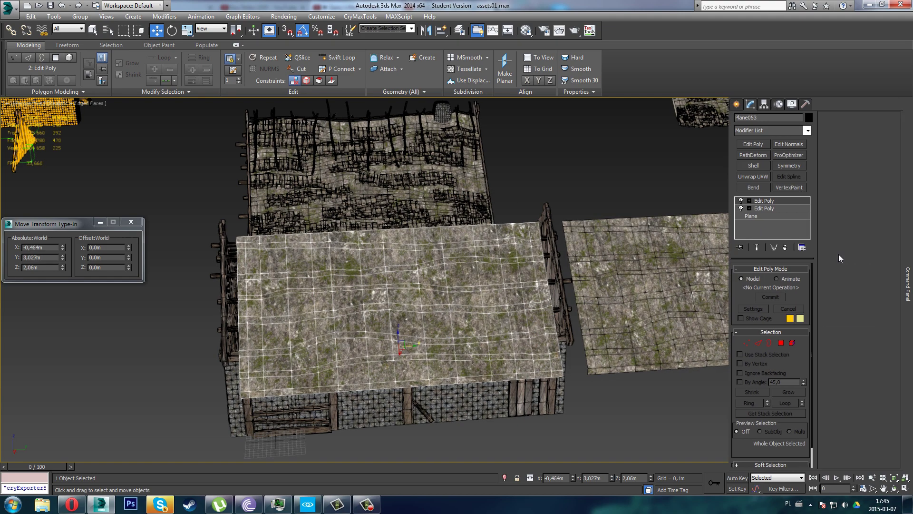
left_click(785, 248)
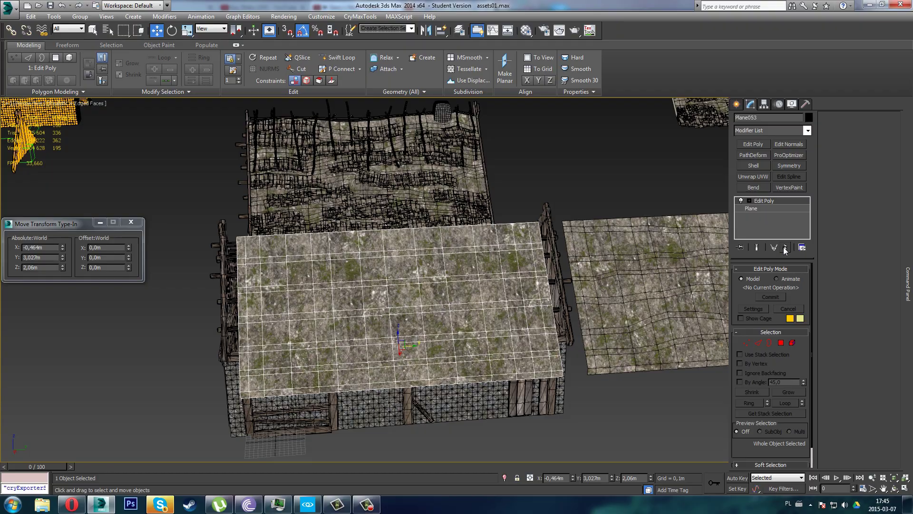
left_click(785, 248)
middle_click_drag(399, 353, 432, 336, "alt")
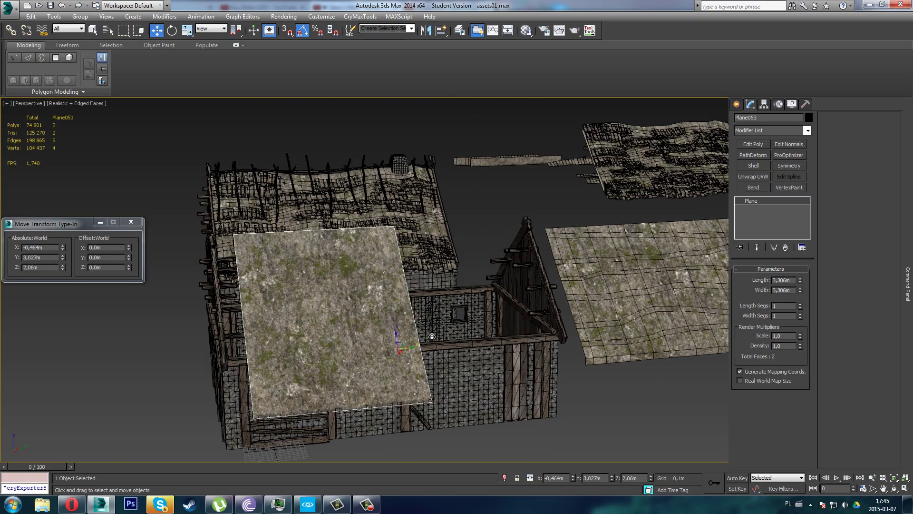
key("ctrl+z")
middle_click_drag(371, 362, 281, 352, "alt")
- Select the lengthwise edge loops across the roof slope and remove them together with their vertices
key("2")
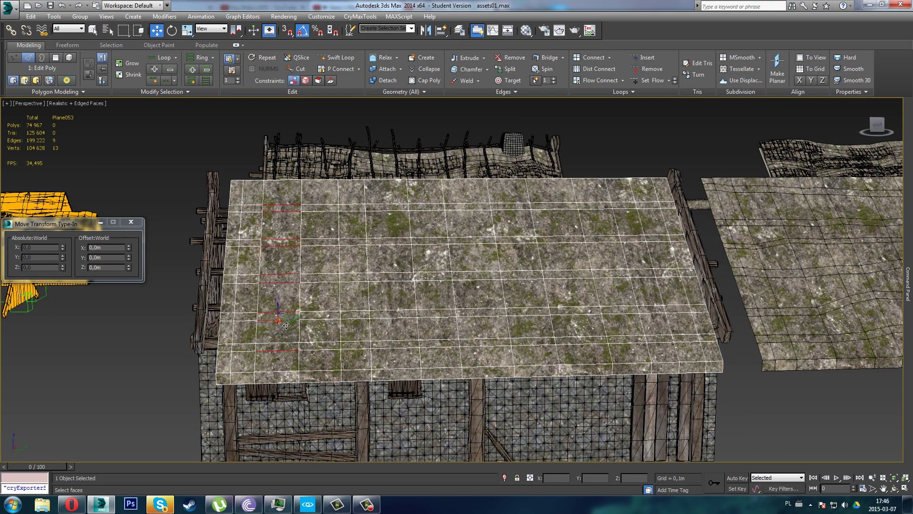
left_click(157, 57)
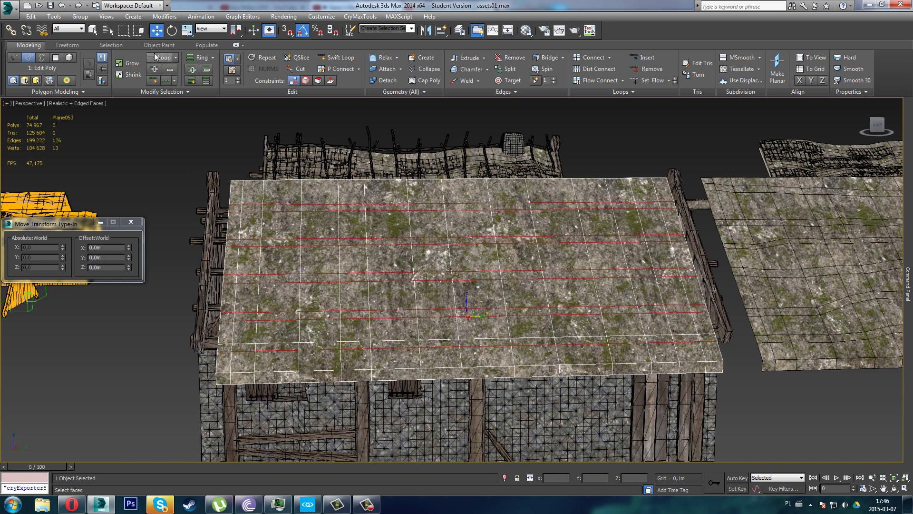
key("ctrl+BackSpace")
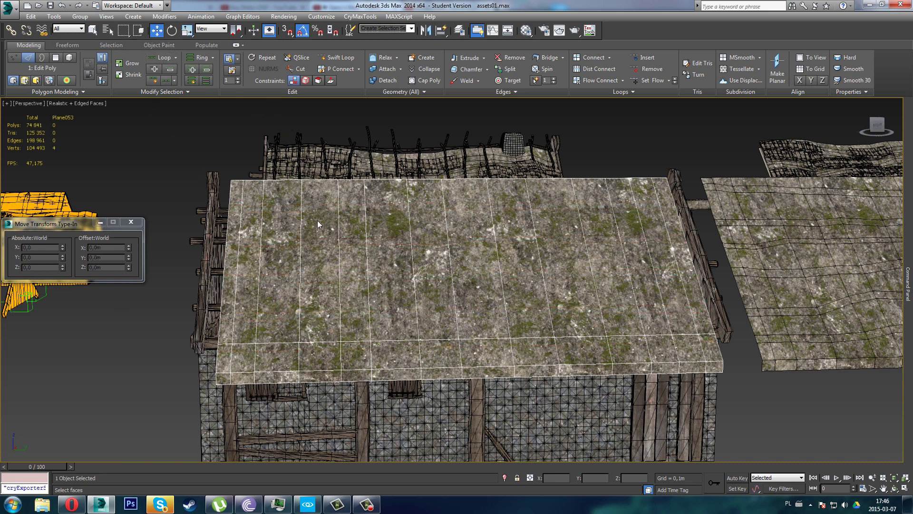
- Remove the remaining crosswise edge loops and the lengthwise loop near the eave, keeping the eave fold, and leave edge editing
middle_click_drag(279, 218, 229, 243, "alt")
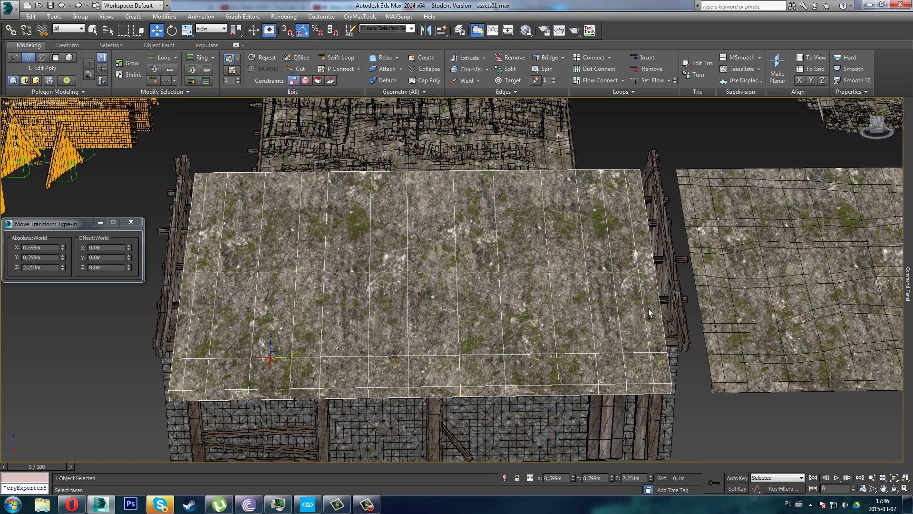
left_click_drag(648, 308, 640, 308, "ctrl")
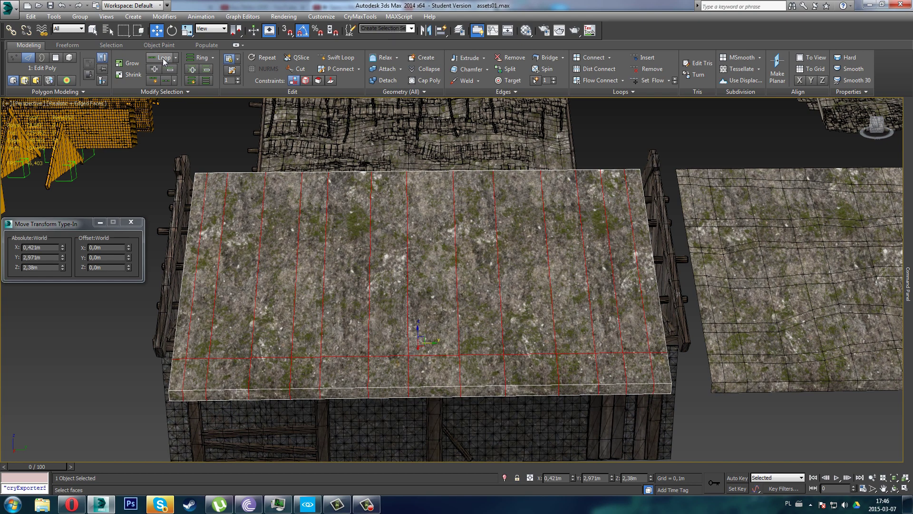
left_click(163, 58)
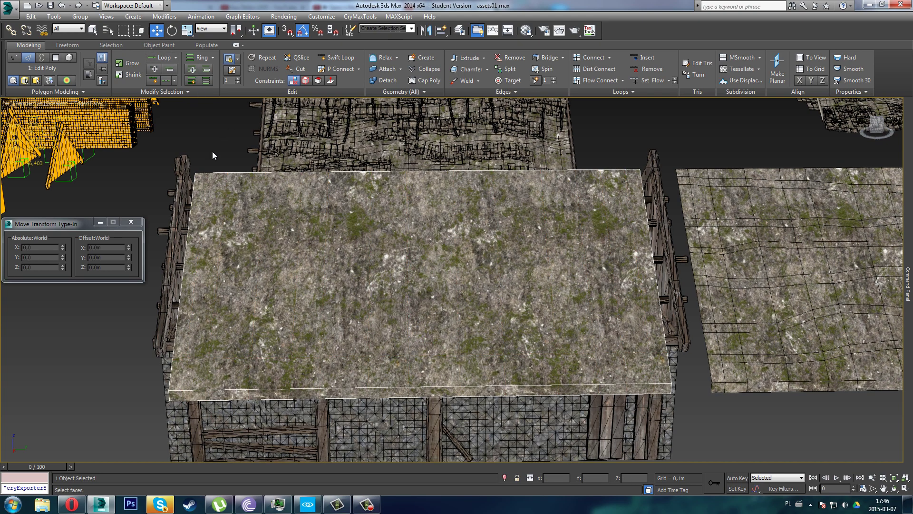
middle_click_drag(212, 151, 256, 160)
mouse_move(908, 273)
left_click(758, 342)
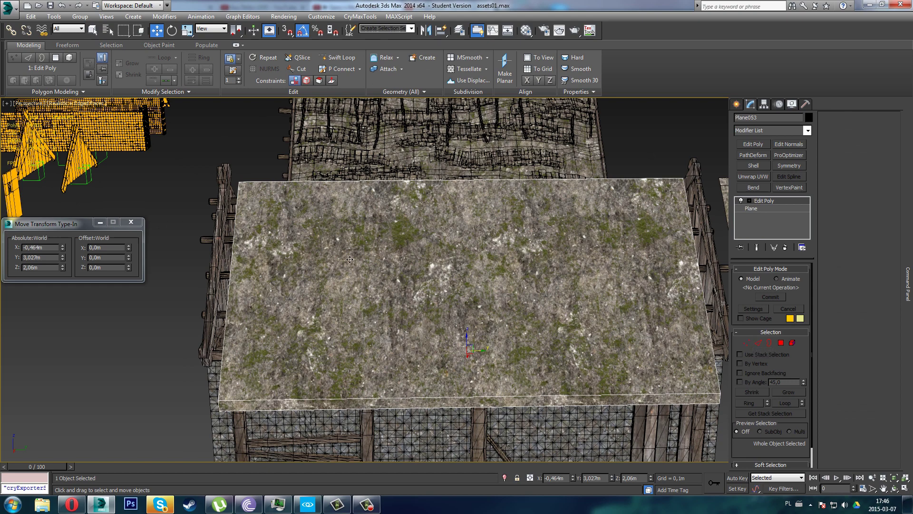
- Move the roof plane in the Top view to about X -1.708 m and Y 2.676 m
key("t")
key("z")
middle_click_drag(407, 263, 406, 265)
left_click_drag(467, 278, 422, 292)
middle_click_drag(422, 292, 431, 183)
scroll(421, 230, "up", 5)
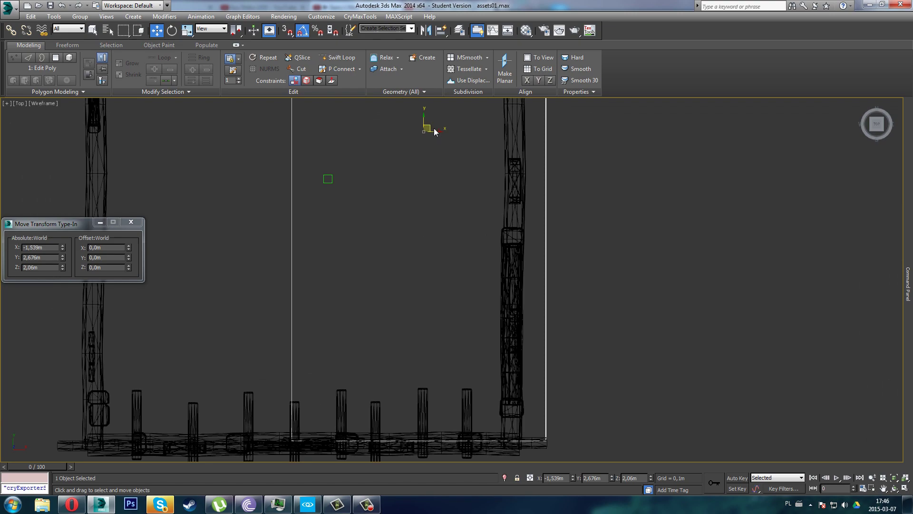
left_click_drag(434, 132, 428, 139)
- Reposition the roof plane against the gable in the Perspective view at about X -1.591 m, Y 2.686 m, Z 2.191 m
key("alt+w")
right_click(471, 305)
key("alt+w")
middle_click_drag(427, 277, 274, 296, "alt")
scroll(308, 283, "up", 2)
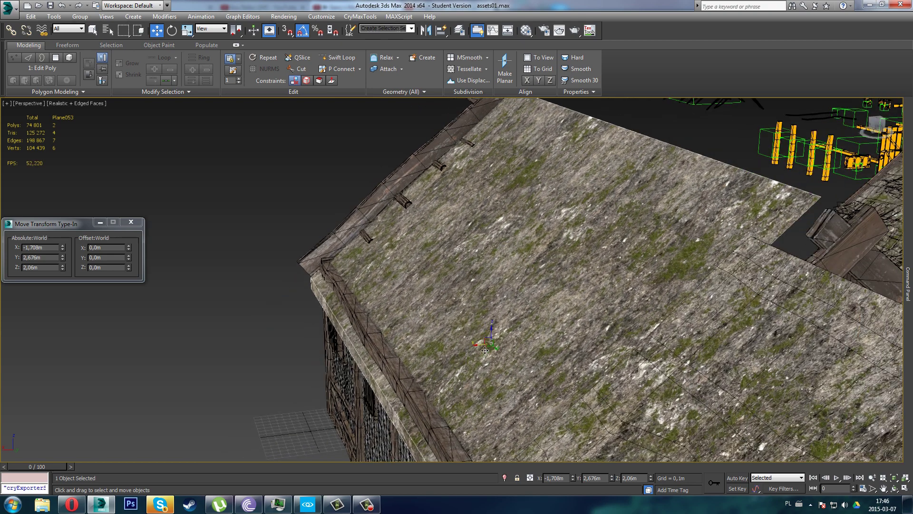
middle_click_drag(485, 350, 479, 348, "alt")
left_click_drag(493, 346, 483, 335)
middle_click_drag(482, 334, 519, 324, "alt")
left_click_drag(565, 323, 567, 325)
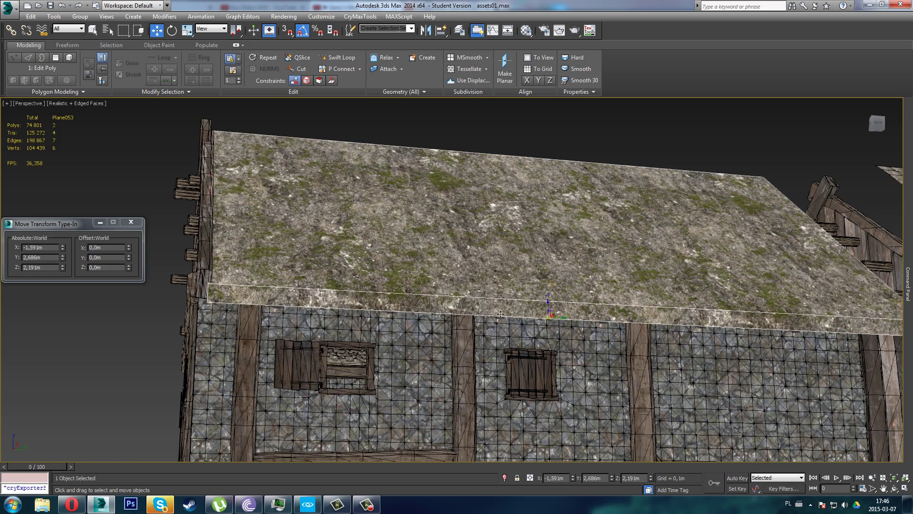
- Fine-tune the roof plane's position to about Y 2.656 m and Z 2.213 m
middle_click_drag(500, 314, 392, 267, "alt")
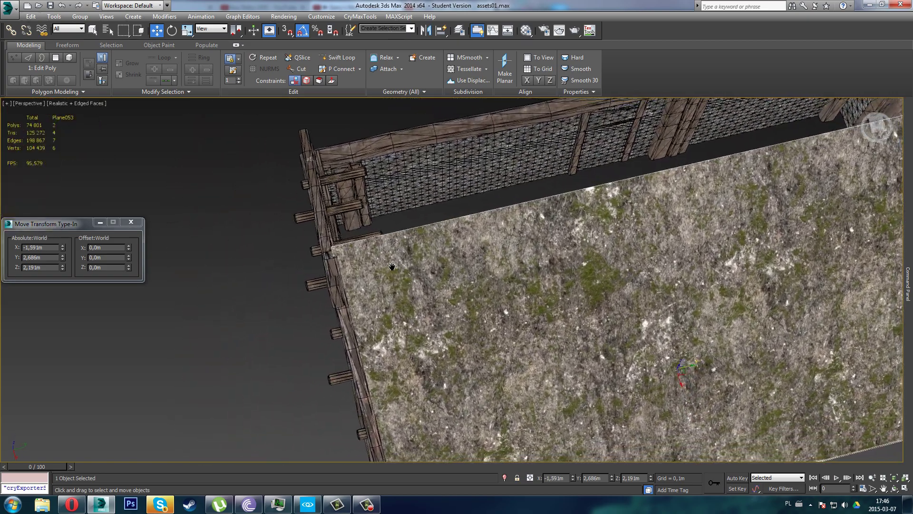
left_click_drag(392, 267, 389, 262)
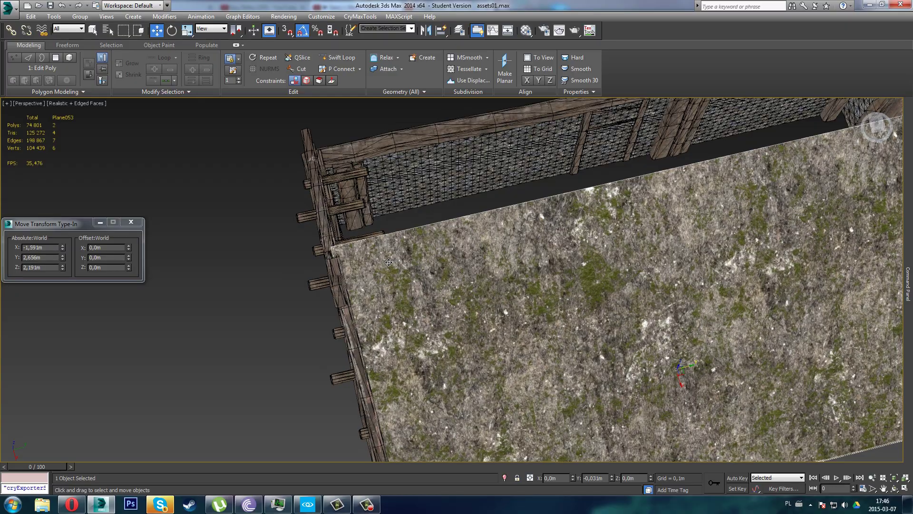
middle_click_drag(389, 263, 450, 332, "alt")
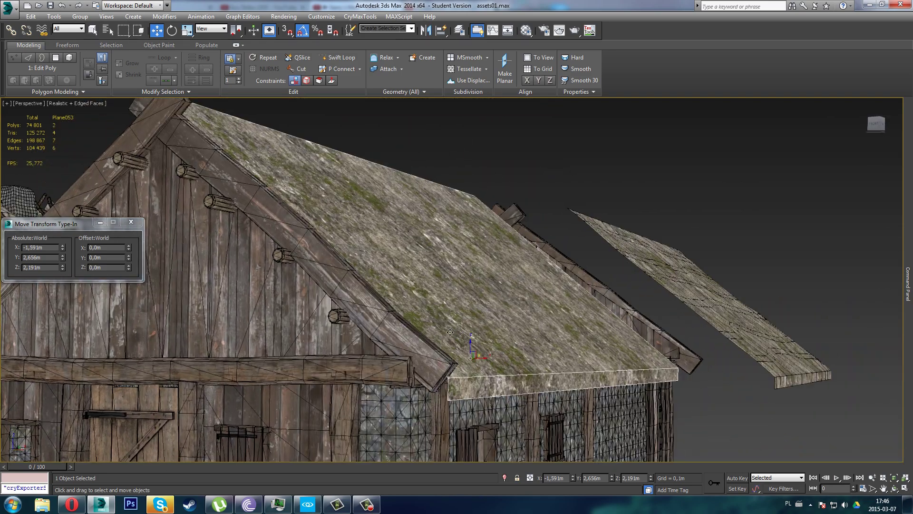
left_click_drag(478, 351, 475, 350)
key("ctrl+z")
middle_click_drag(474, 346, 369, 346, "alt")
middle_click_drag(429, 267, 428, 284)
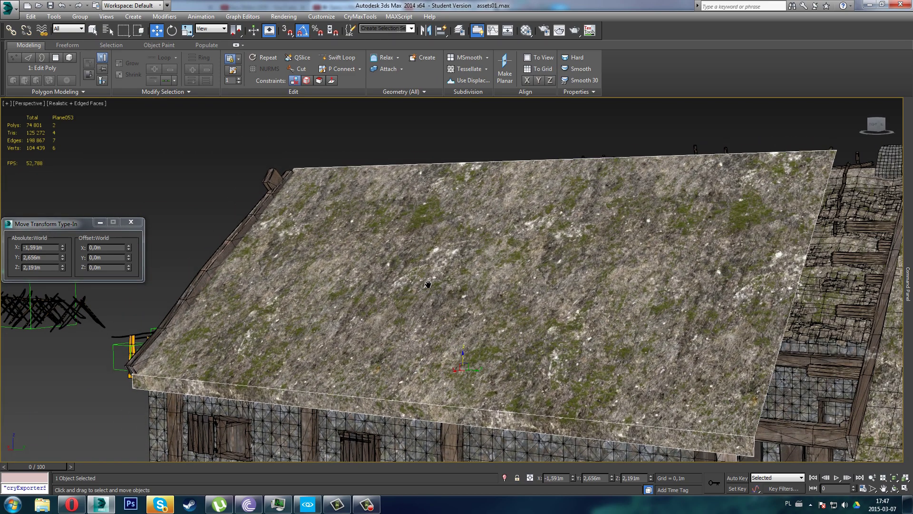
left_click_drag(475, 367, 469, 360)
- Select the roof plane's ridge edge, enable Preserve UVs, and adjust the edge's position to fit the gable
key("2")
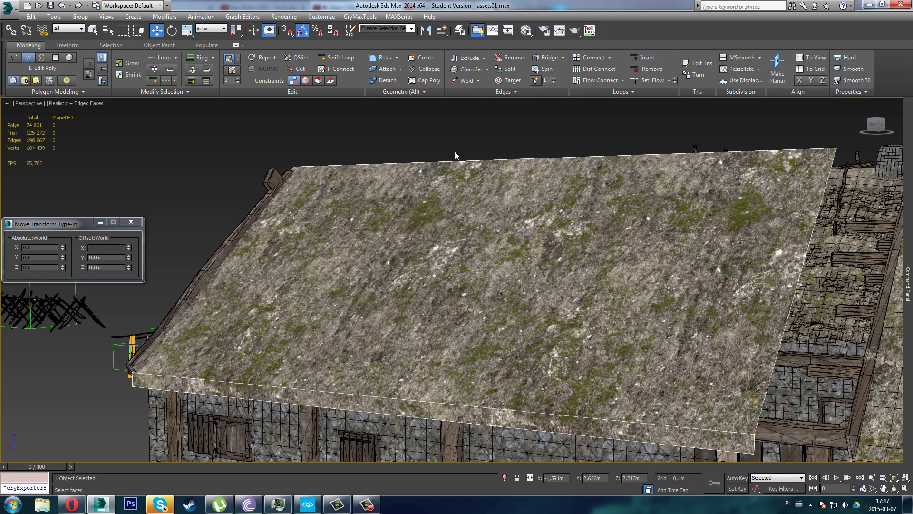
mouse_move(908, 284)
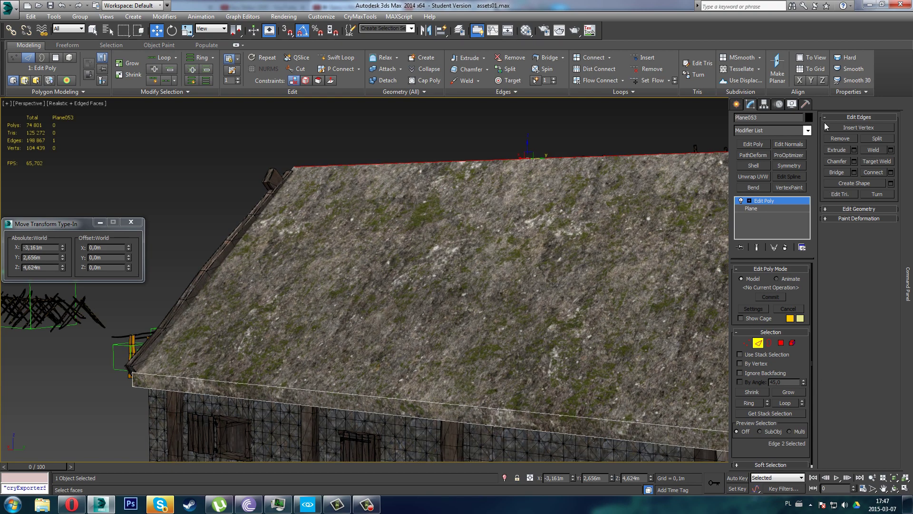
left_click_drag(776, 454, 764, 442)
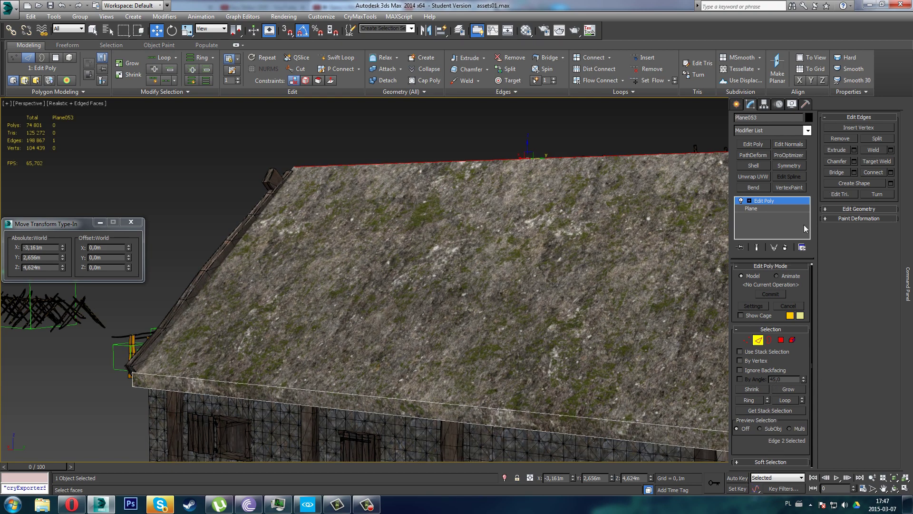
left_click(860, 209)
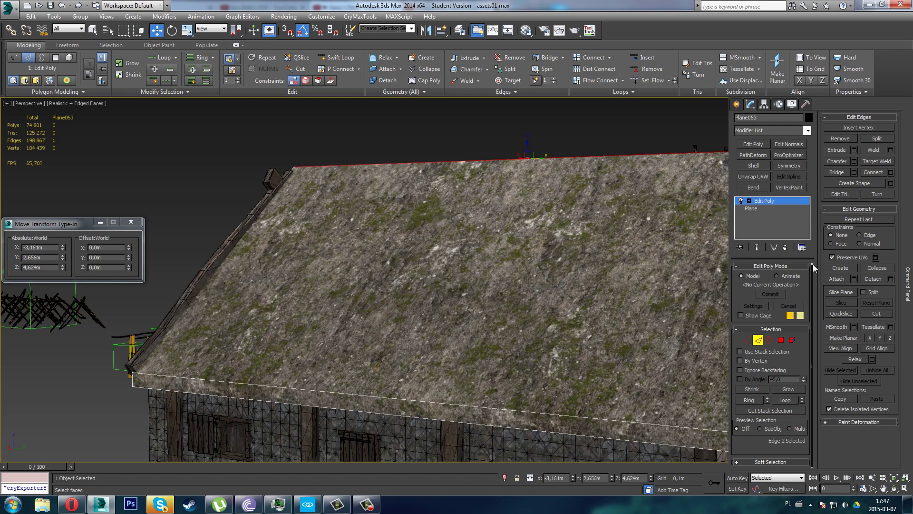
middle_click_drag(562, 210, 512, 217, "alt")
left_click_drag(525, 160, 506, 188)
- Move the vertices at the roof plane's short end about 0.749 m along Y to meet the far gable
middle_click_drag(529, 233, 601, 144, "alt")
key("1")
scroll(733, 408, "up", 5)
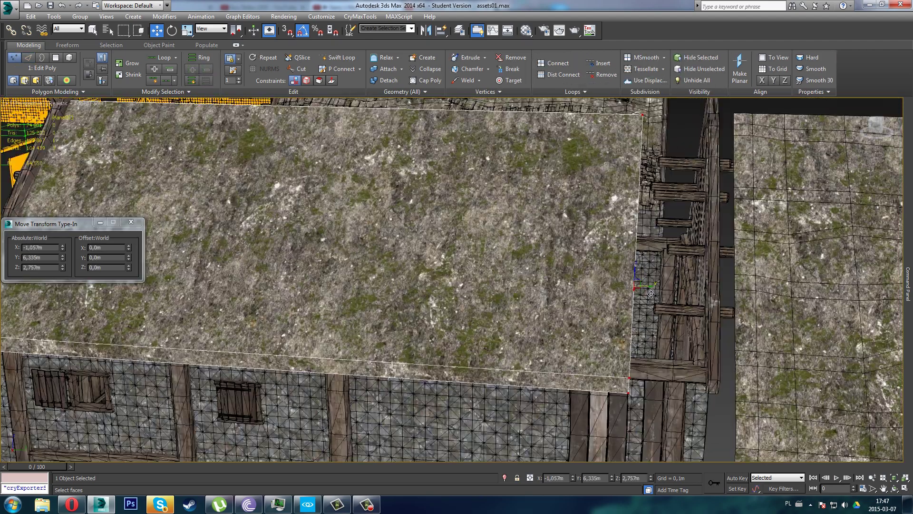
left_click_drag(650, 294, 723, 303)
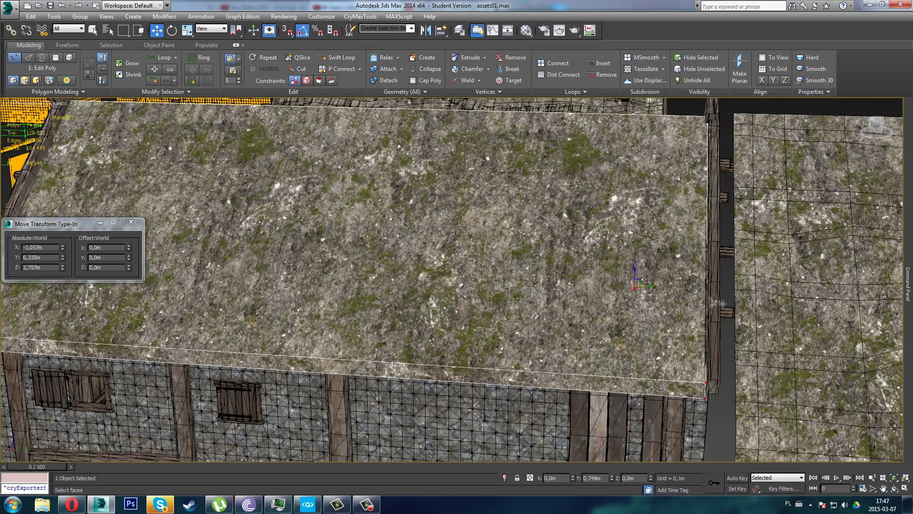
- Fine-tune the roof plane's short-end vertices at the far gable to about Y 7.104 m
middle_click_drag(727, 275, 455, 311, "alt")
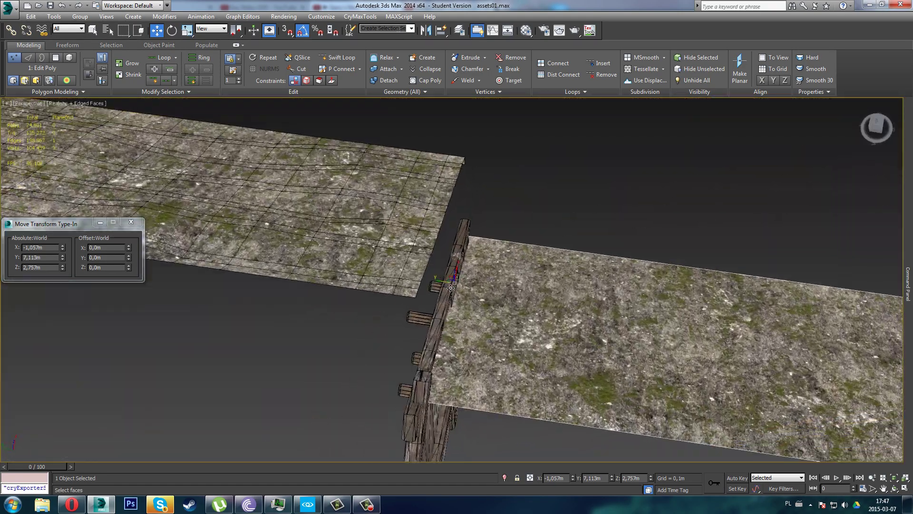
left_click_drag(456, 292, 450, 291)
middle_click_drag(450, 291, 456, 272, "alt")
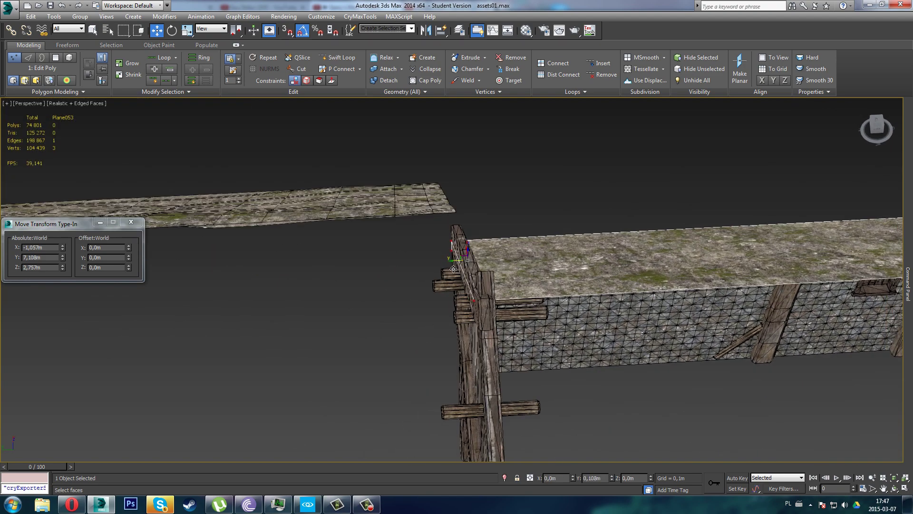
left_click_drag(466, 270, 466, 270)
middle_click_drag(466, 270, 470, 266, "alt")
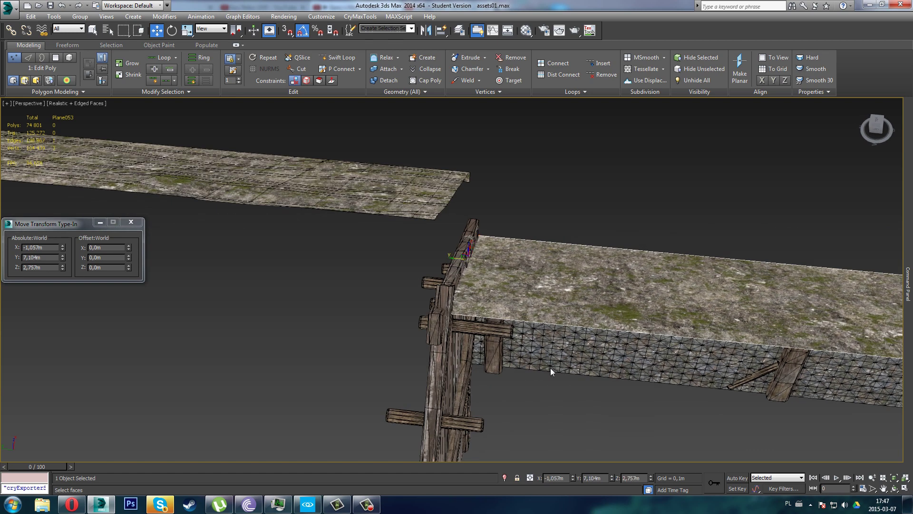
middle_click_drag(550, 367, 602, 335, "alt")
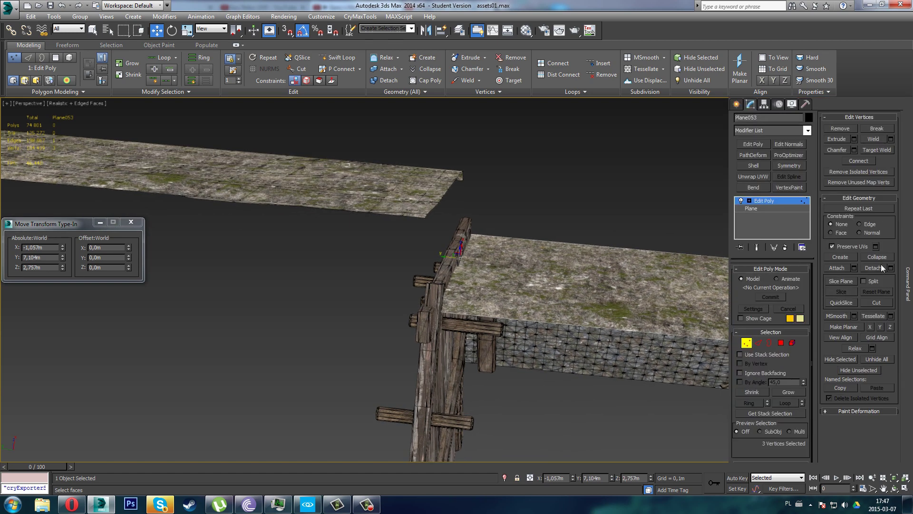
- Move the roof plane's ridge vertex at the far gable to about X -2.994 m and Z 4.367 m
left_click(768, 201)
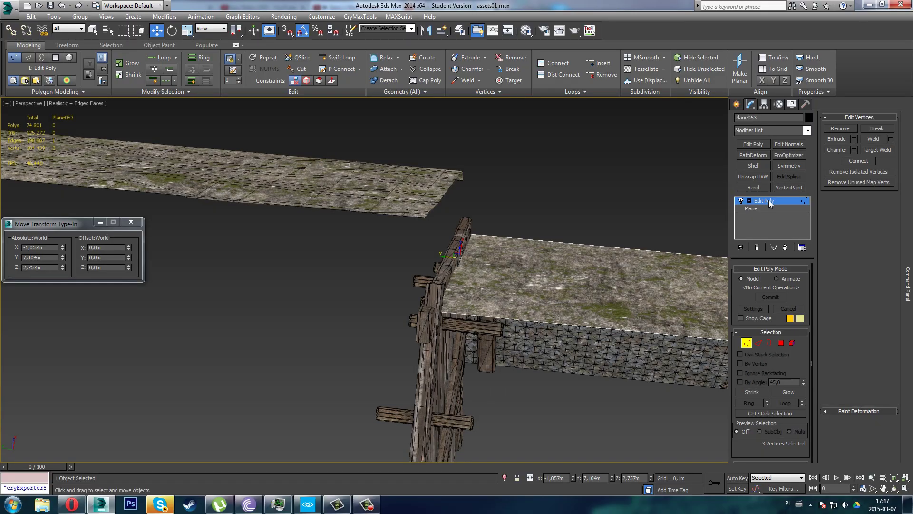
key("z")
middle_click_drag(591, 257, 479, 238, "alt")
scroll(461, 193, "down", 2)
key("1")
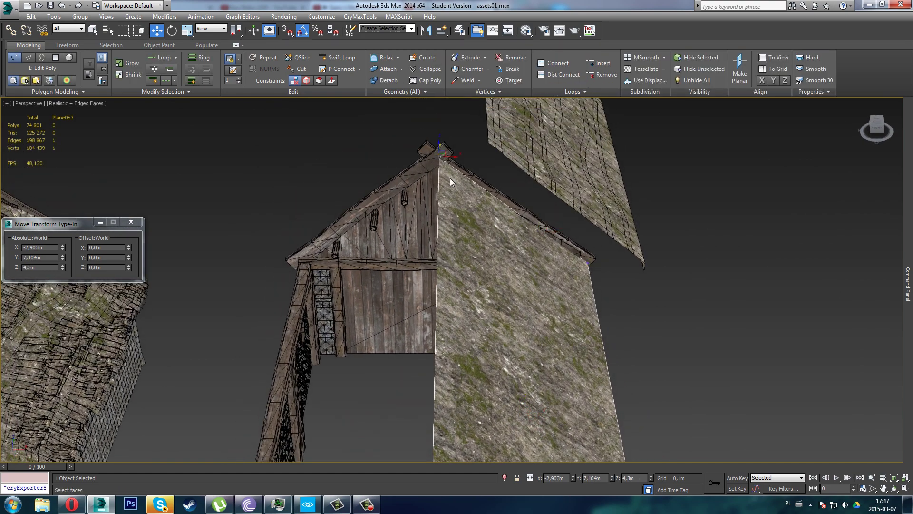
middle_click_drag(451, 179, 453, 164, "alt")
left_click_drag(460, 165, 441, 148)
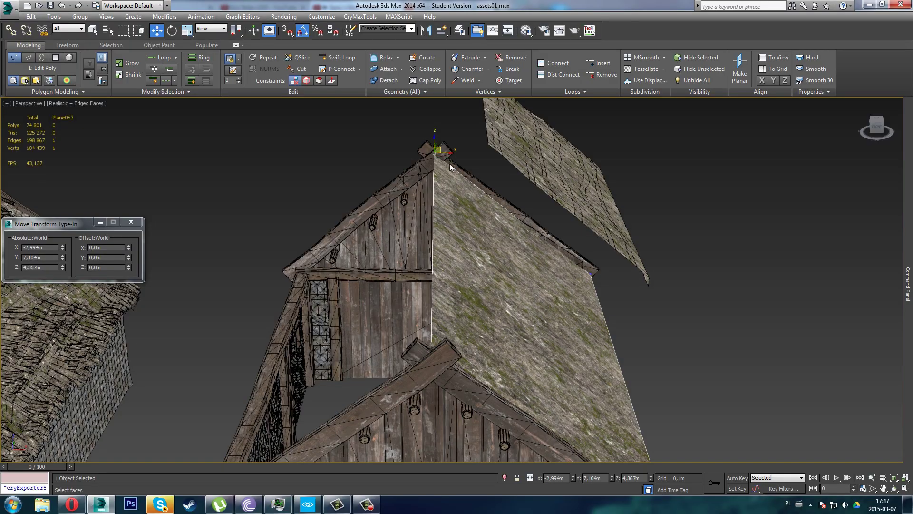
- Examine how the roof plane fits both gables, the ridge and the eave
middle_click_drag(450, 164, 401, 114, "alt")
scroll(410, 167, "up", 4)
middle_click_drag(401, 114, 485, 243)
scroll(386, 211, "down", 1)
key("z")
scroll(421, 217, "down", 10)
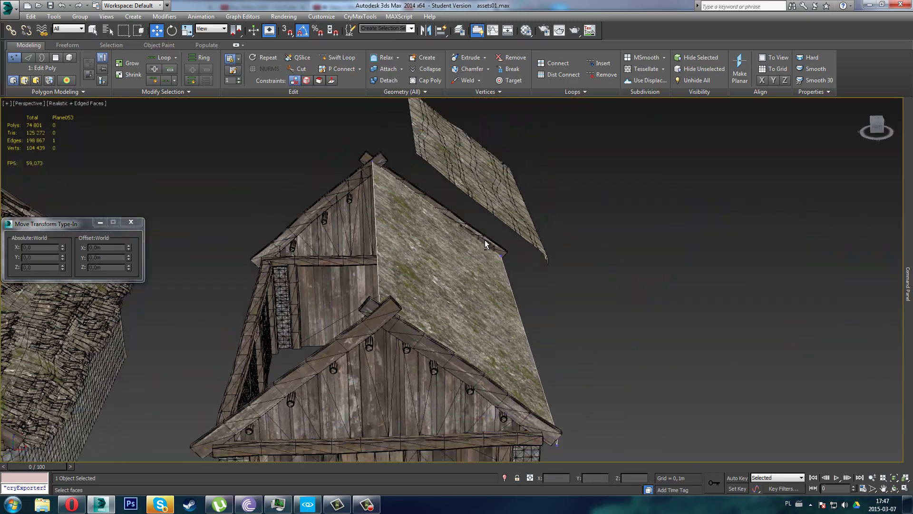
scroll(390, 201, "up", 3)
middle_click_drag(390, 201, 312, 294, "alt")
scroll(286, 199, "down", 5)
scroll(339, 261, "down", 3)
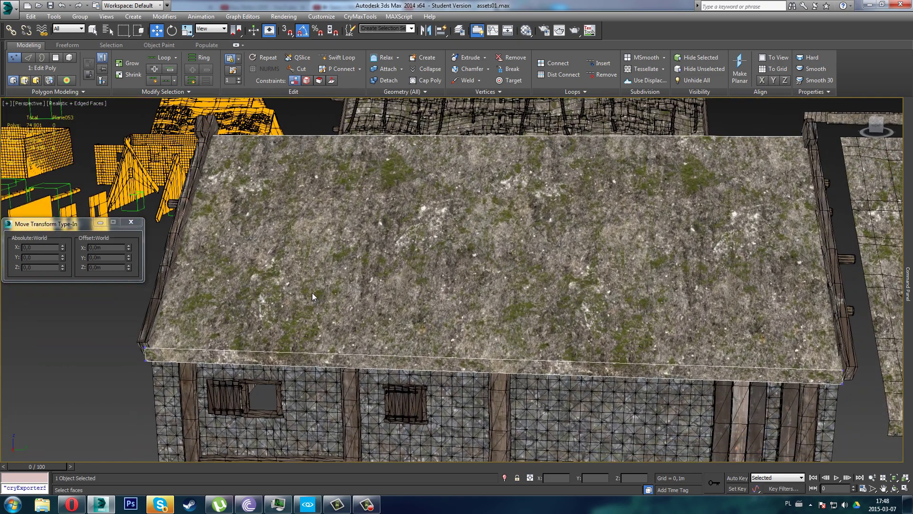
- Leave vertex editing and add a second Edit Poly modifier to the roof plane
mouse_move(907, 314)
left_click(747, 343)
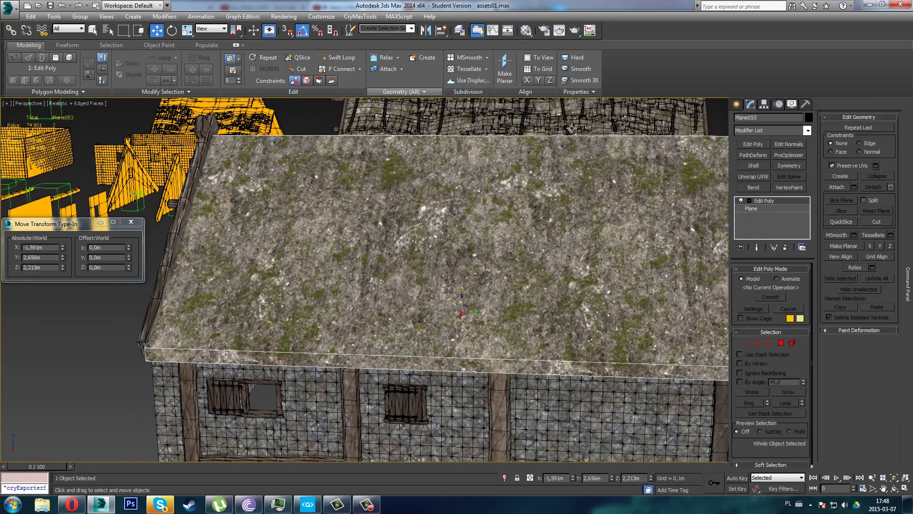
left_click(338, 61)
scroll(424, 235, "down", 3)
middle_click_drag(424, 234, 328, 279)
mouse_move(907, 288)
key("w")
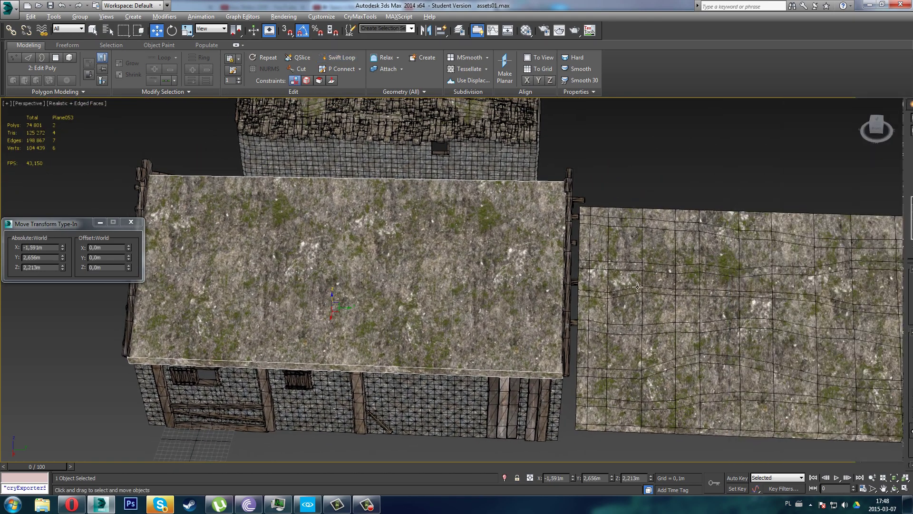
- Move the wavy reference roof plane beyond the far gable to about X -1.481 m in the Top view, then return to Perspective
left_click(610, 283)
key("alt+w")
middle_click(299, 230)
key("alt+w")
key("z")
scroll(383, 250, "down", 3)
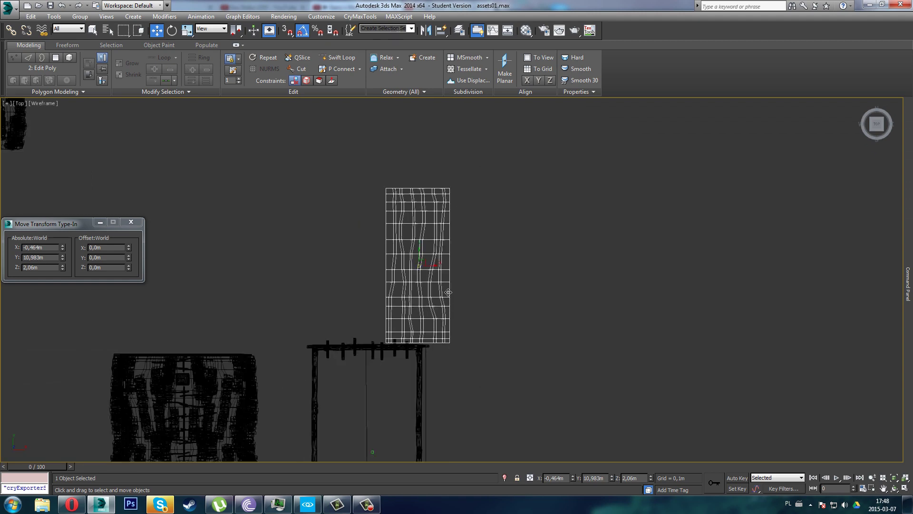
left_click_drag(383, 272, 420, 278)
key("alt+w")
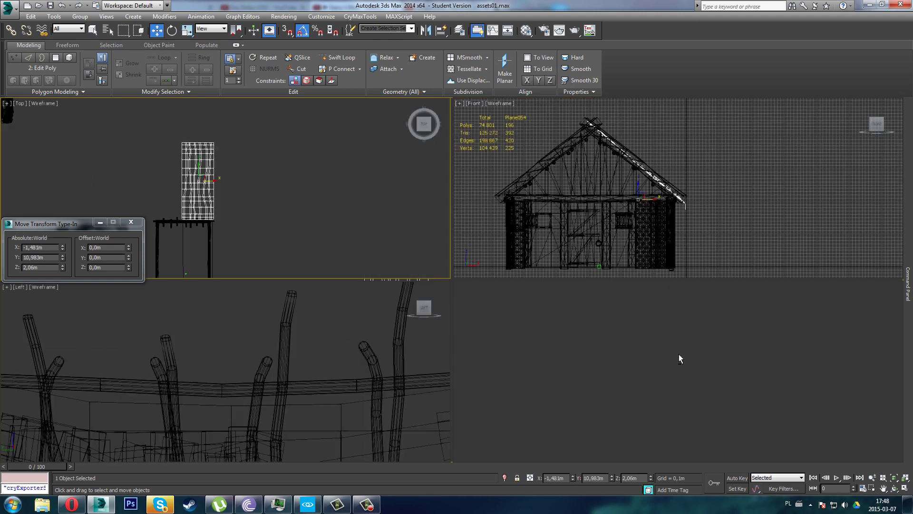
left_click(678, 356)
key("alt+w")
mouse_move(489, 286)
middle_mouse_down("alt")
mouse_move(483, 238)
mouse_move(484, 279)
middle_mouse_up("alt")
- Try adding lengthwise edge loops near the eave of the roof plane with Swift Loop
left_click(339, 57)
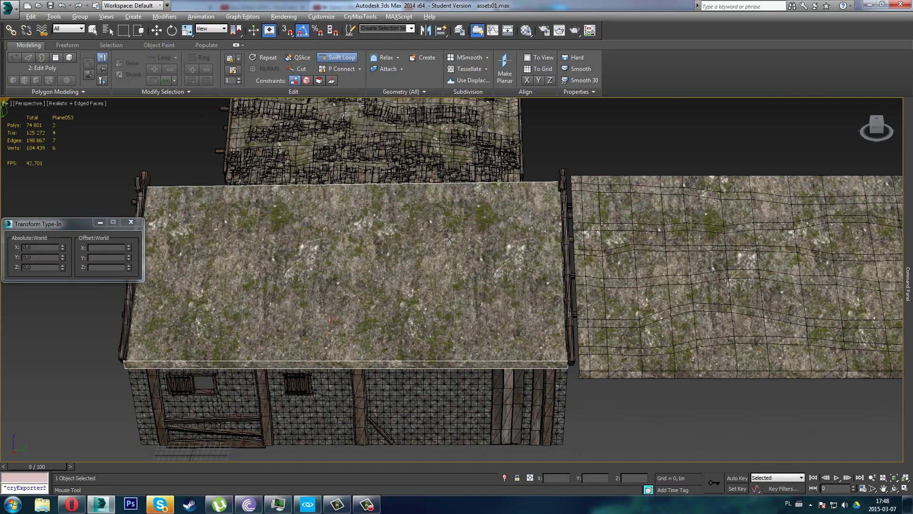
scroll(575, 368, "up", 5)
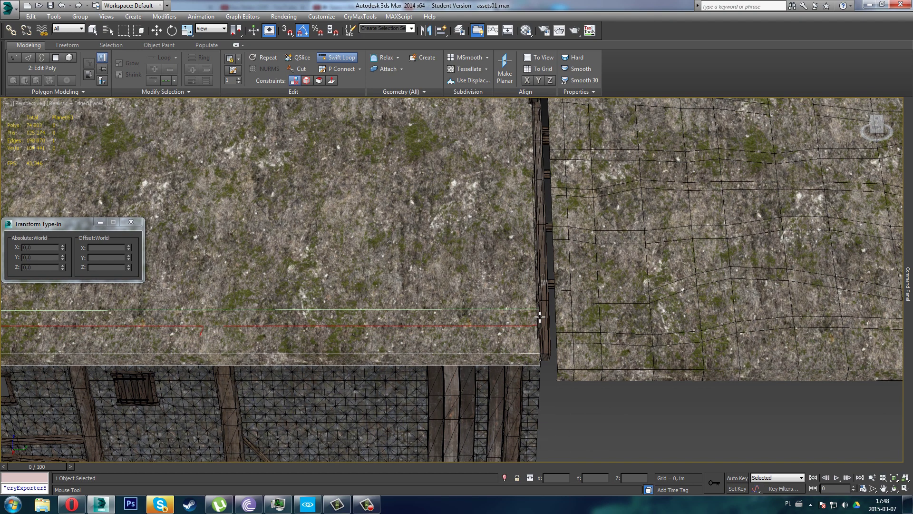
left_click(539, 311)
middle_click_drag(539, 300, 502, 295, "alt")
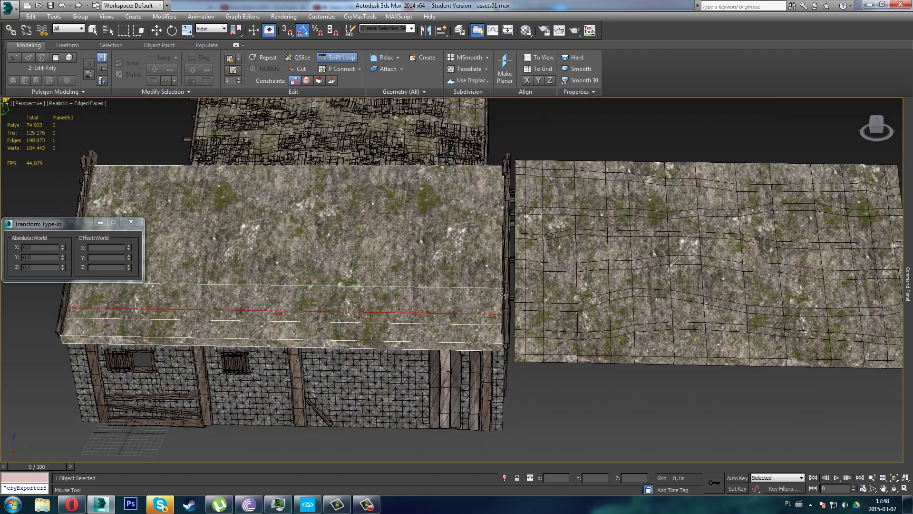
mouse_move(907, 284)
left_click(759, 337)
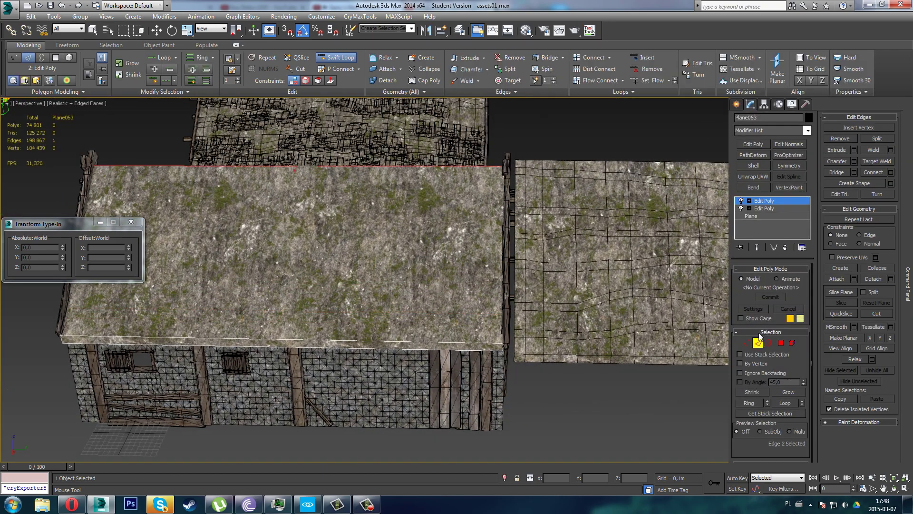
left_click(759, 343)
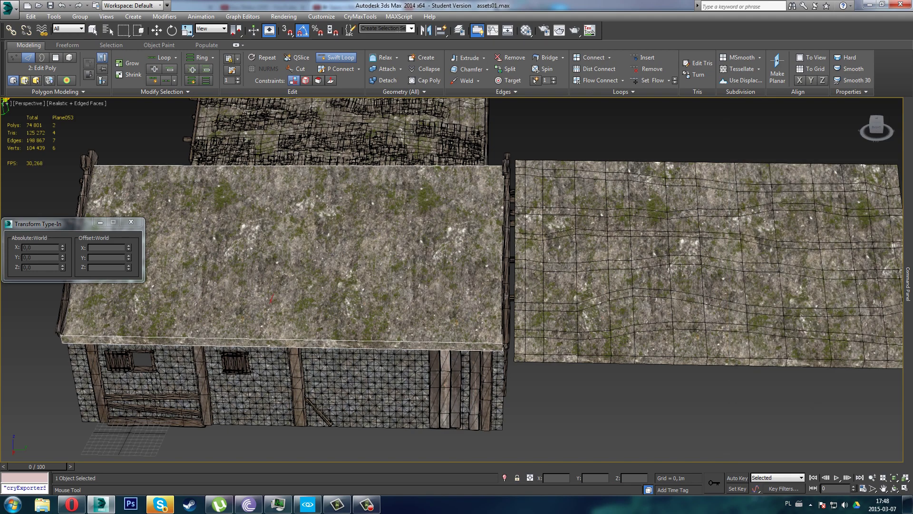
- Clone the denser roof plane from the distant tiled roof, place the copy beside the house, and delete the coarser reference plane there
middle_click_drag(639, 176, 553, 219)
key("w")
left_click(653, 154)
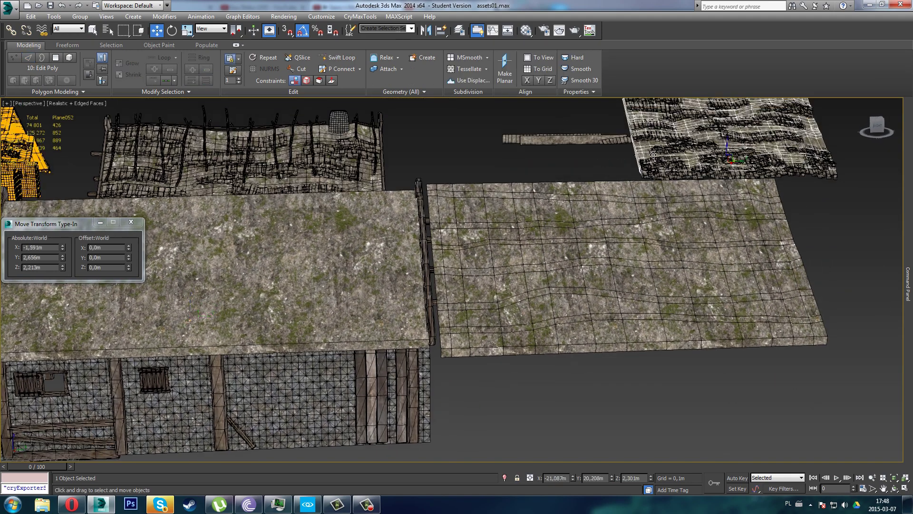
key("ctrl+v")
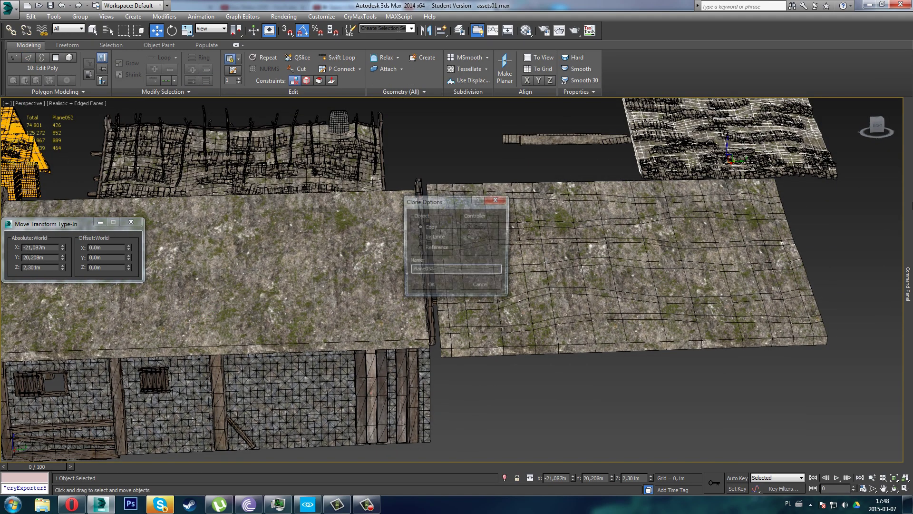
left_click(430, 286)
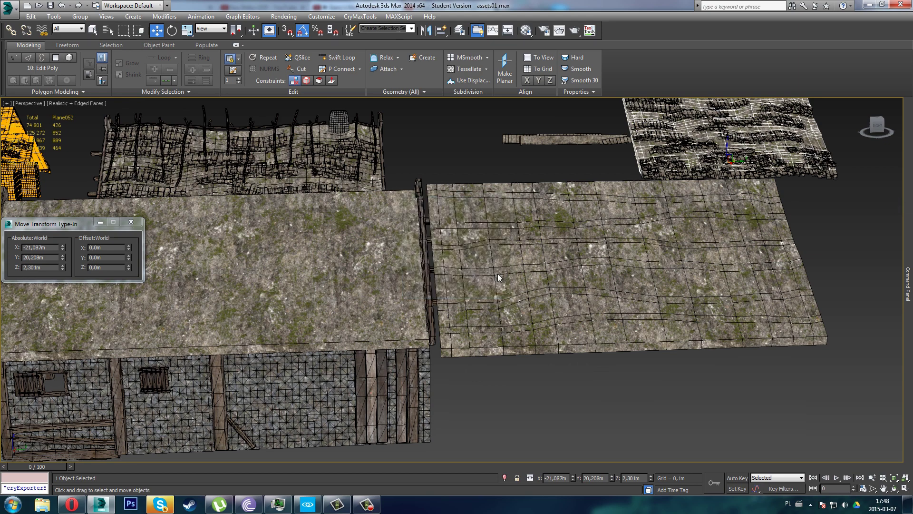
left_click_drag(497, 273, 502, 278)
left_click(507, 278)
key("Delete")
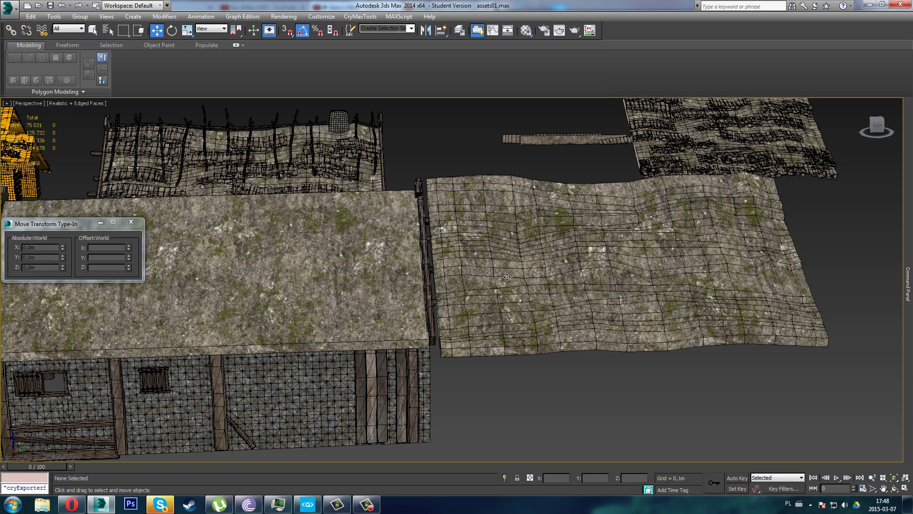
- Insert two lengthwise edge loops near the eave of the house's roof plane with Swift Loop, following the reference plane's rows
left_click(484, 281)
left_click(422, 309)
mouse_move(421, 309)
middle_mouse_down("alt")
mouse_move(445, 357)
mouse_move(446, 304)
mouse_move(415, 319)
mouse_move(420, 309)
middle_mouse_up("alt")
left_click(341, 59)
scroll(432, 356, "up", 5)
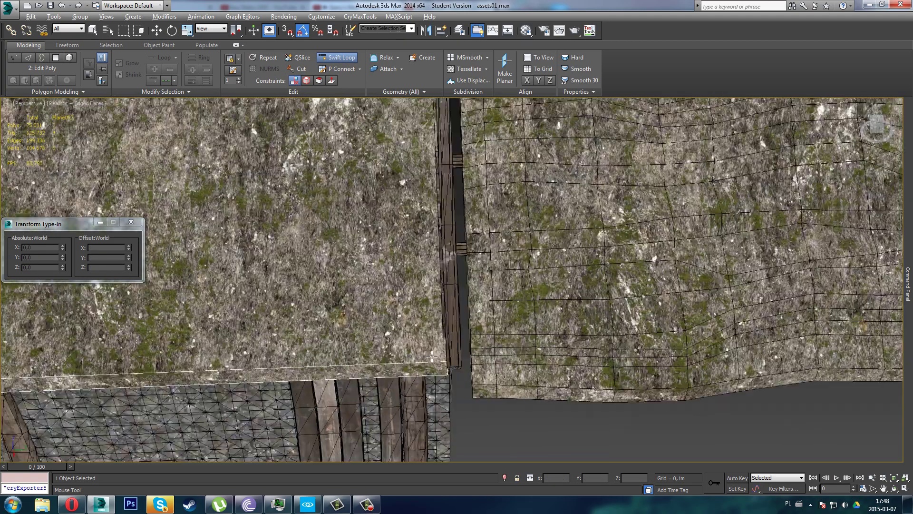
mouse_move(432, 356)
middle_mouse_down("alt")
mouse_move(466, 338)
mouse_move(471, 305)
mouse_move(429, 335)
mouse_move(432, 354)
middle_mouse_up("alt")
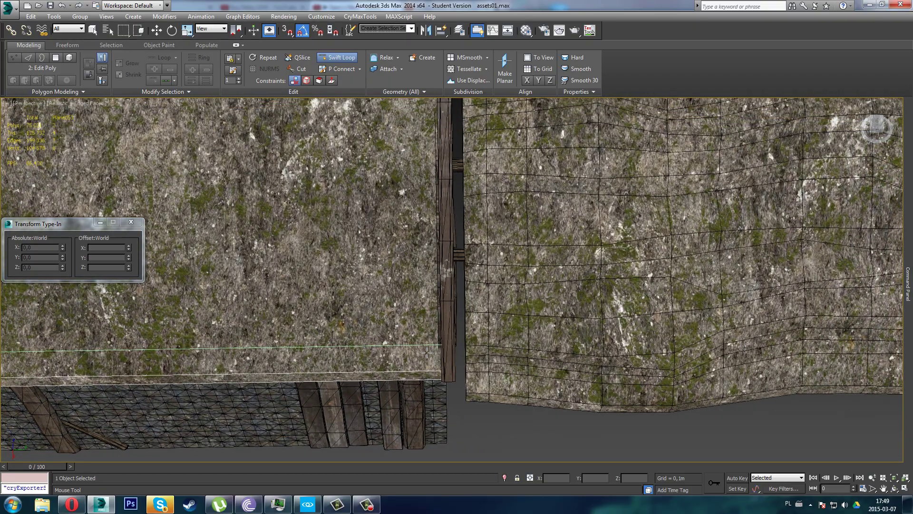
left_click(427, 351)
left_click(435, 332)
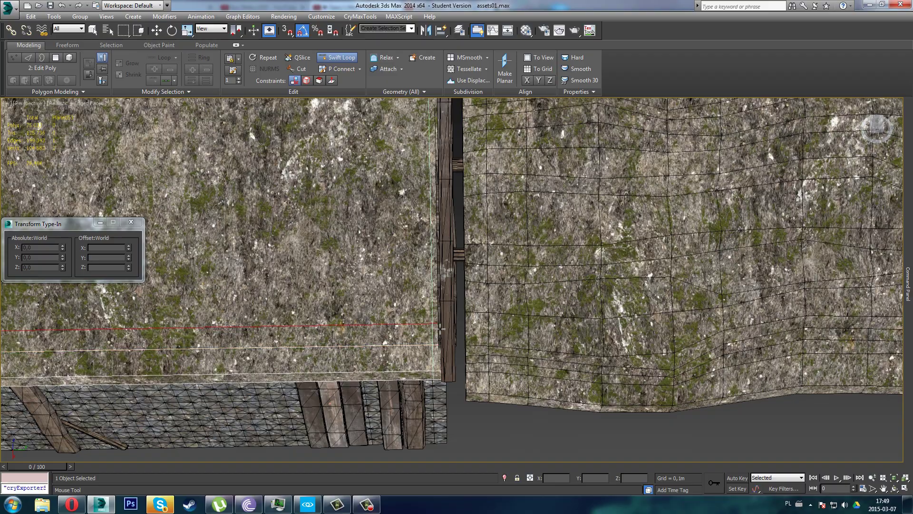
- Try continuing the lengthwise edge loops up the roof slope towards the ridge, following the reference plane's rows
mouse_move(423, 288)
middle_mouse_down()
mouse_move(412, 252)
mouse_move(417, 290)
middle_mouse_up()
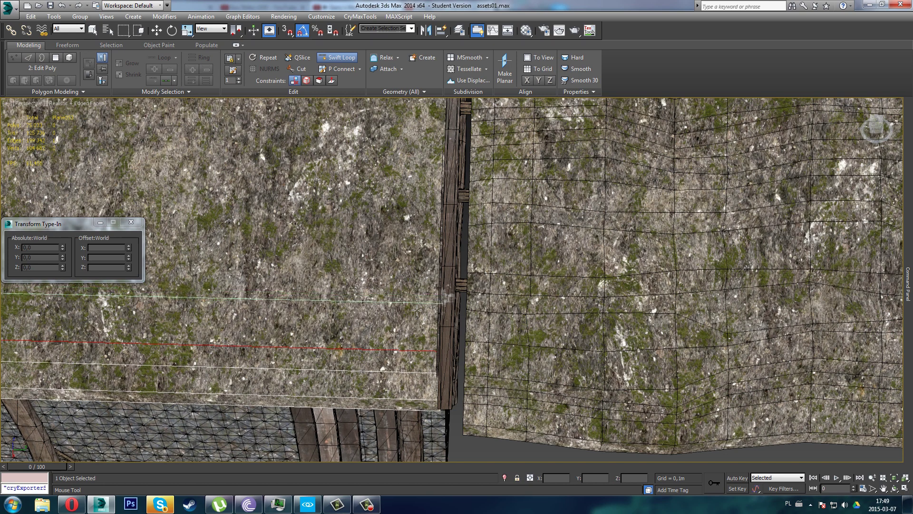
middle_click_drag(422, 234, 424, 306, "alt")
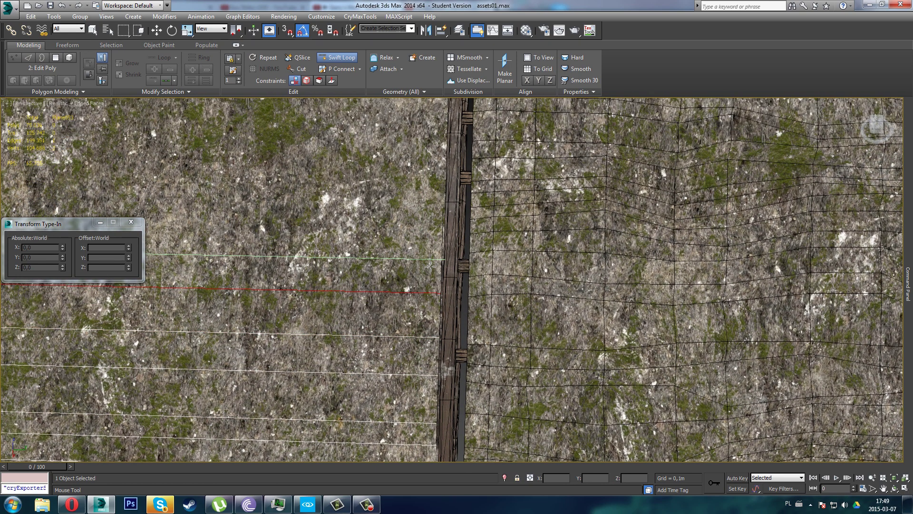
middle_click_drag(430, 266, 440, 295, "alt")
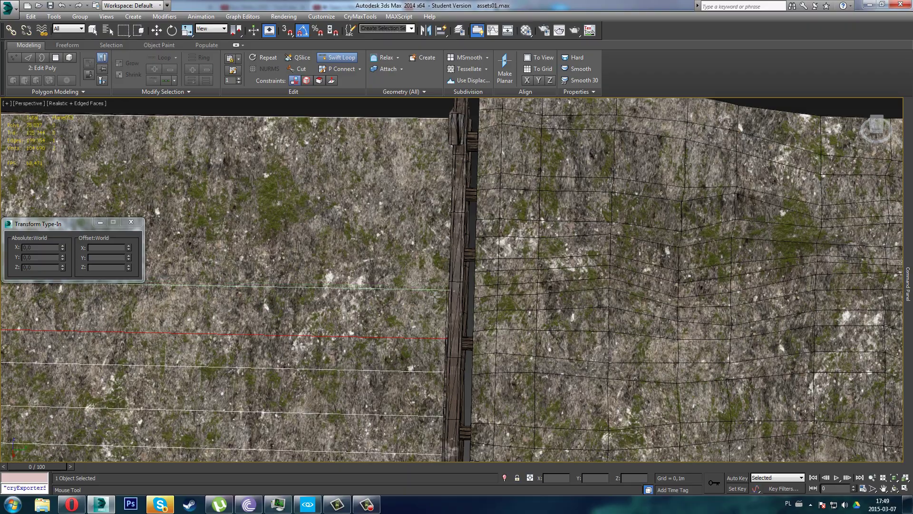
left_click(436, 288)
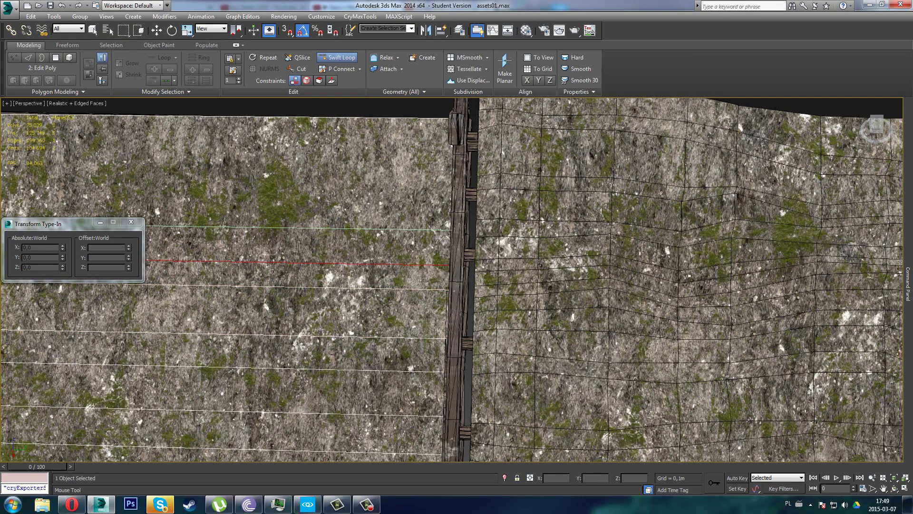
middle_click_drag(442, 237, 402, 307, "alt")
scroll(424, 300, "down", 3)
right_click(320, 229)
middle_click_drag(277, 199, 292, 219)
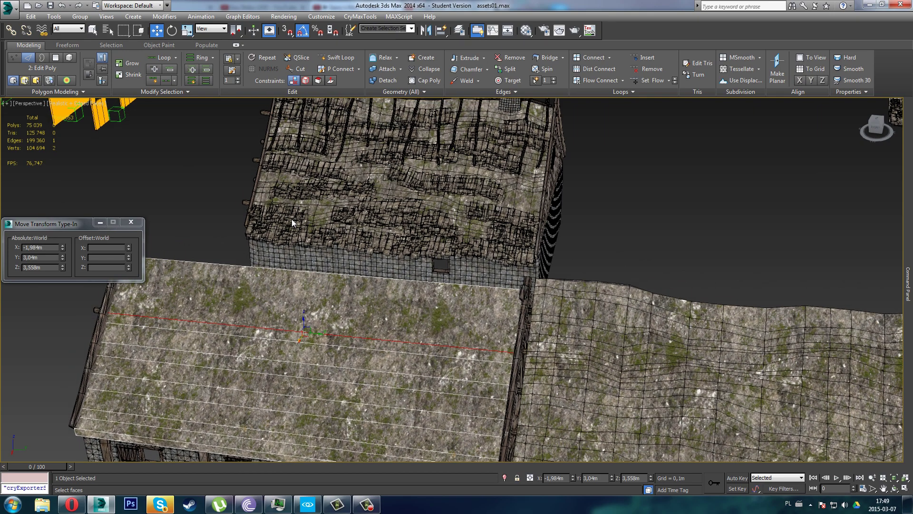
- Try placing the lengthwise edge loops above the roof plane's eave again with Swift Loop, matching them to the reference plane's rows
mouse_move(310, 188)
middle_mouse_down("alt")
mouse_move(313, 169)
mouse_move(318, 193)
middle_mouse_up("alt")
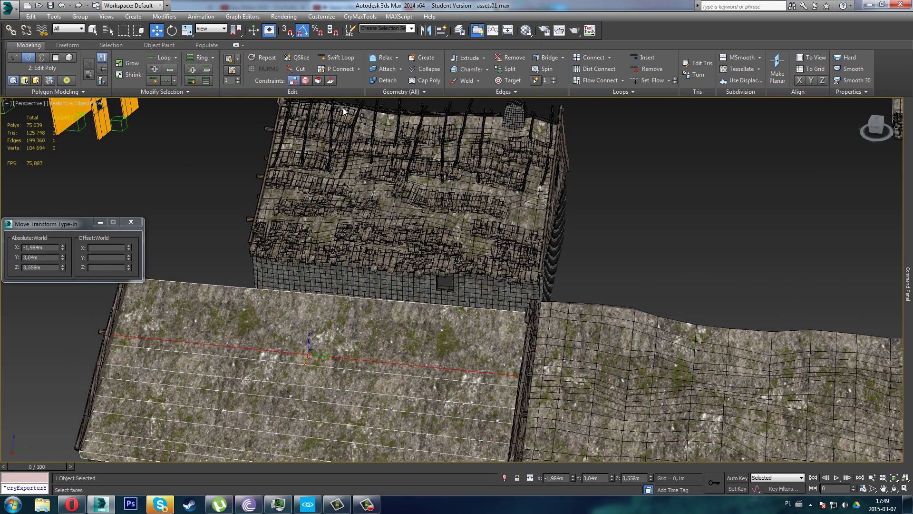
middle_click_drag(448, 356, 436, 309, "alt")
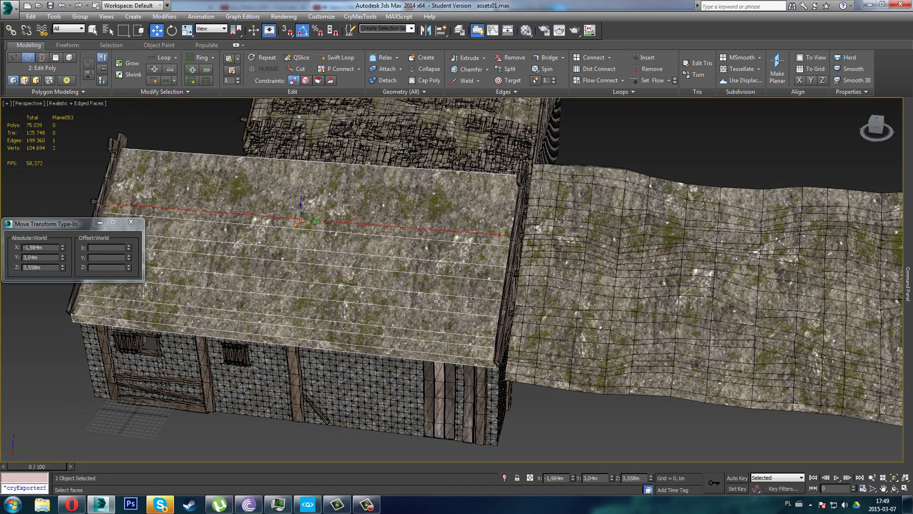
scroll(438, 238, "up", 4)
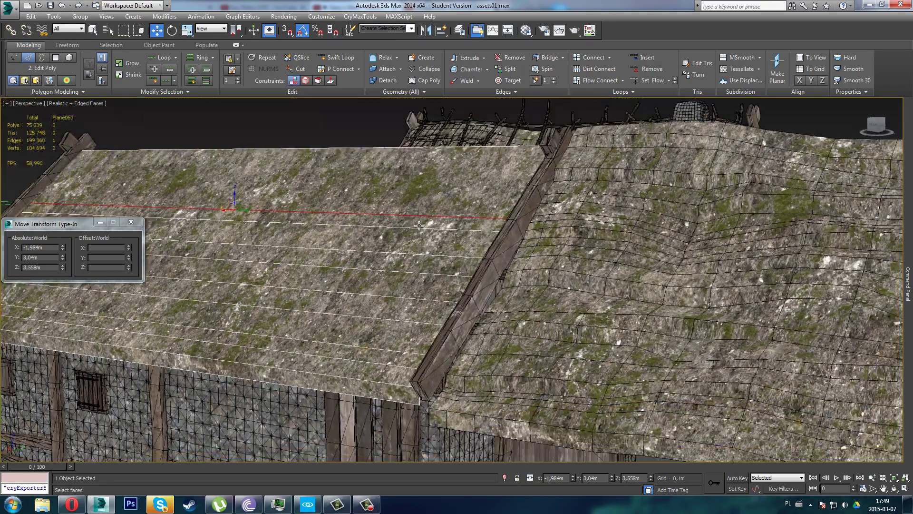
scroll(419, 226, "up", 3)
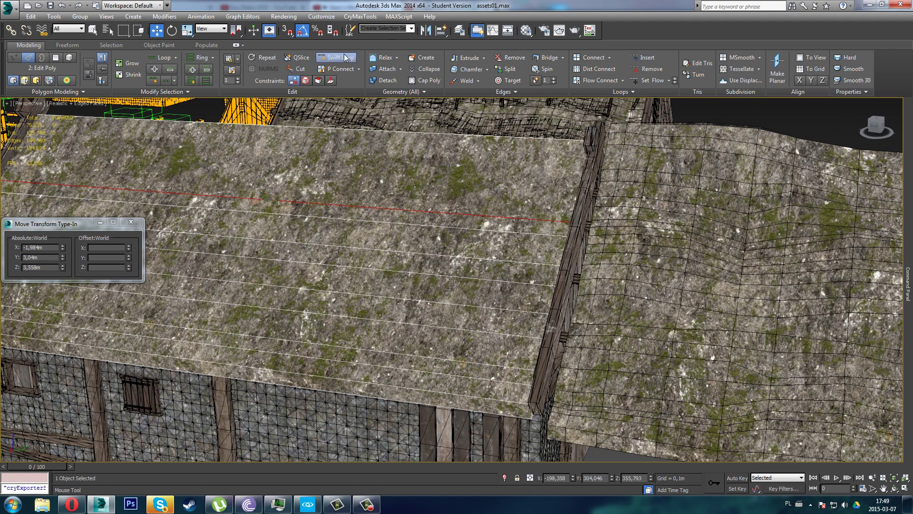
left_click(344, 57)
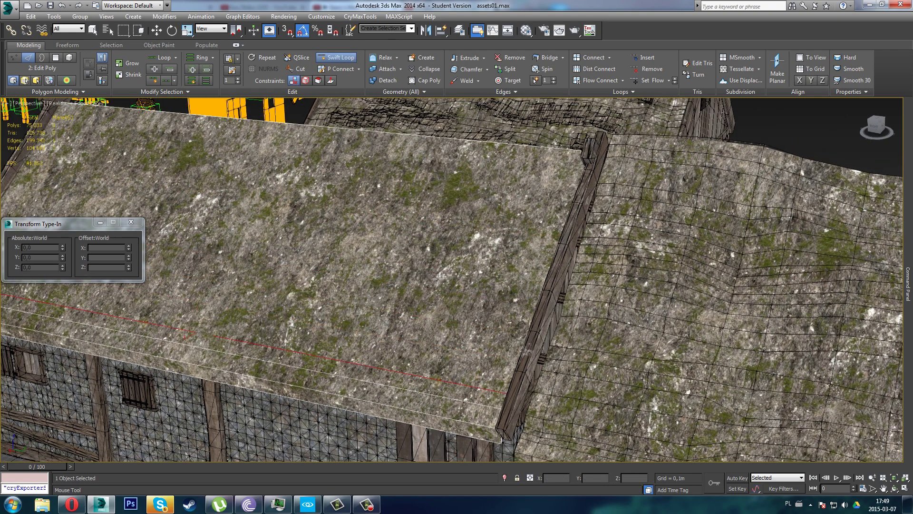
middle_click_drag(514, 368, 521, 411, "alt")
scroll(521, 412, "up", 1)
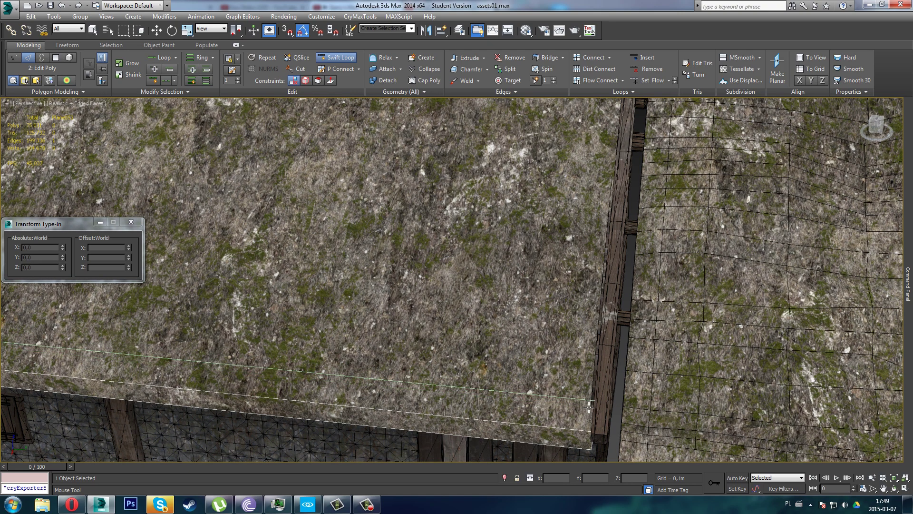
middle_click_drag(606, 405, 590, 391)
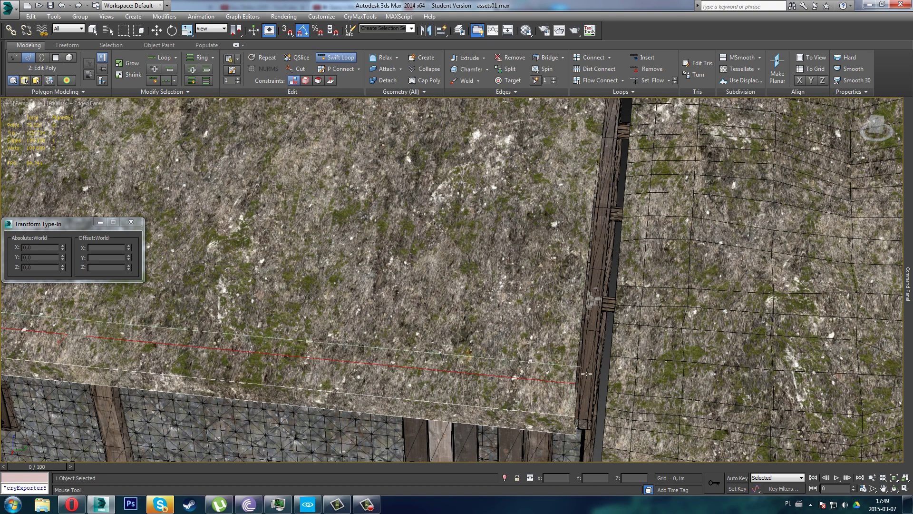
left_click(590, 362)
middle_click_drag(592, 364, 547, 350)
left_click_drag(555, 359, 555, 360, "alt")
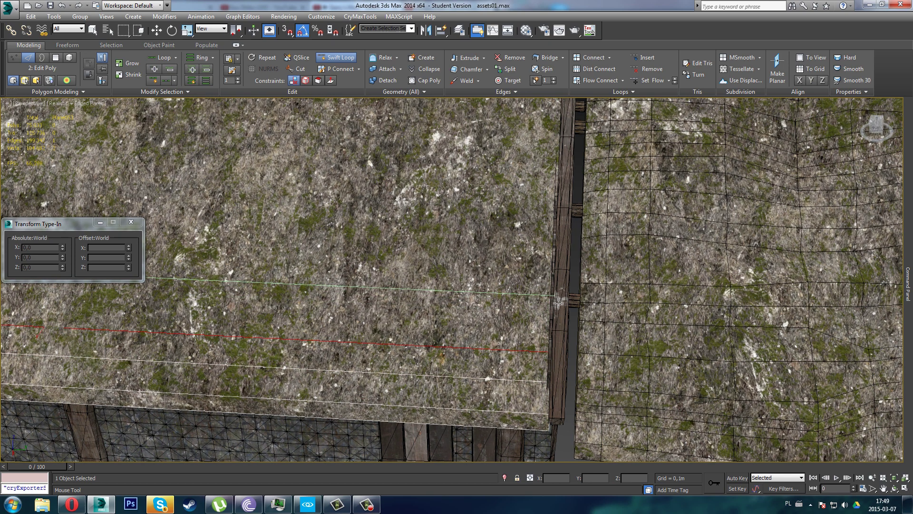
middle_click_drag(557, 301, 570, 267, "alt")
middle_click_drag(557, 334, 544, 361, "alt")
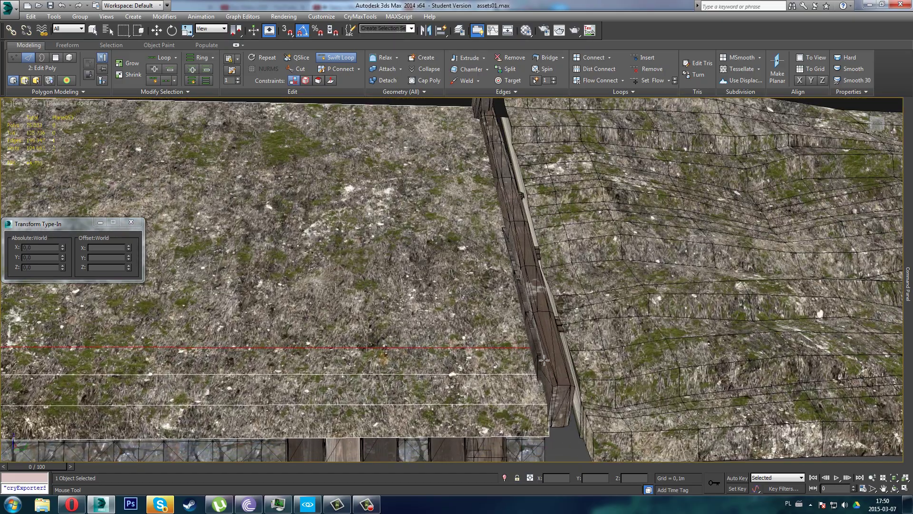
- Move the roof plane's eave corner vertex beside the gable board nearest the reference plane to a height of about 2.093 m
mouse_move(908, 286)
left_click(782, 246)
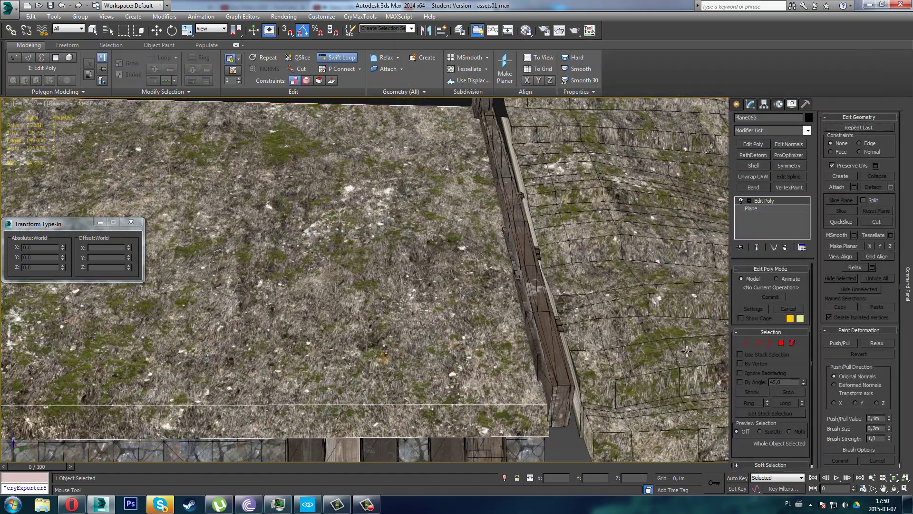
key("1")
middle_click_drag(561, 433, 581, 400, "alt")
left_click_drag(579, 401, 593, 381)
mouse_move(593, 381)
middle_mouse_down("alt")
mouse_move(591, 394)
mouse_move(590, 375)
middle_mouse_up("alt")
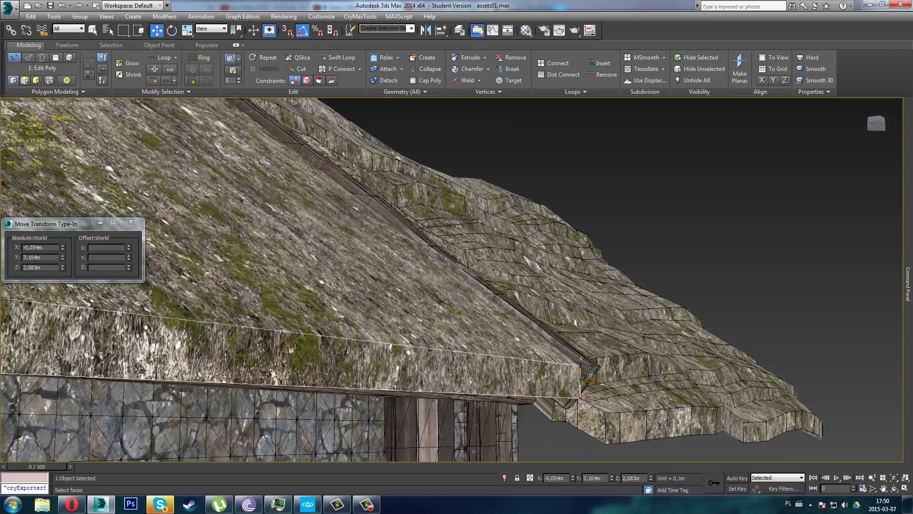
left_click_drag(590, 375, 587, 373)
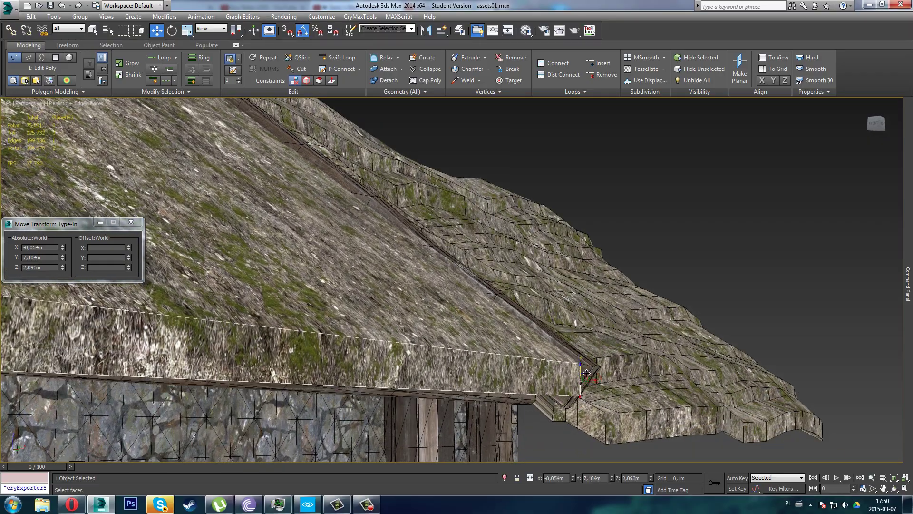
middle_click_drag(586, 373, 833, 310, "alt")
mouse_move(906, 309)
left_click(758, 200)
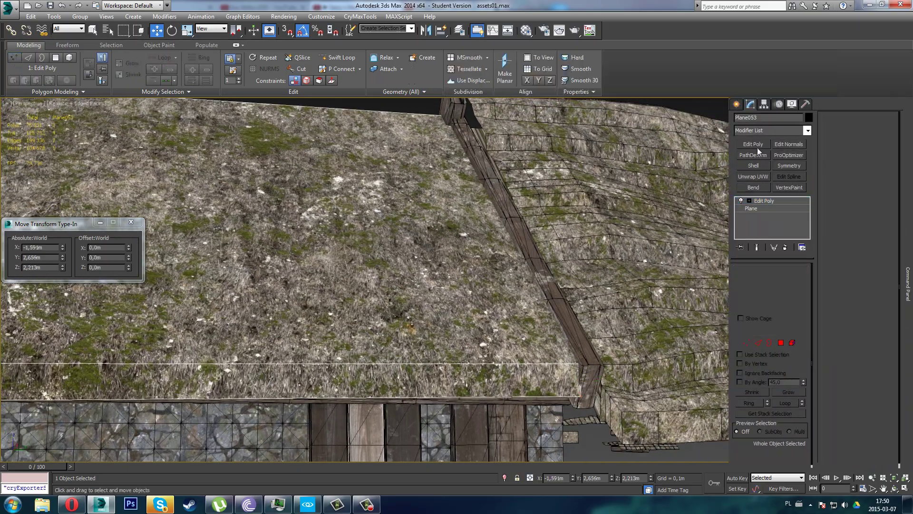
- Insert lengthwise edge loops from the eave up the lower half of the house's roof plane with Swift Loop, matching the reference rows
left_click(337, 57)
middle_click_drag(429, 270, 477, 361)
scroll(436, 278, "down", 3)
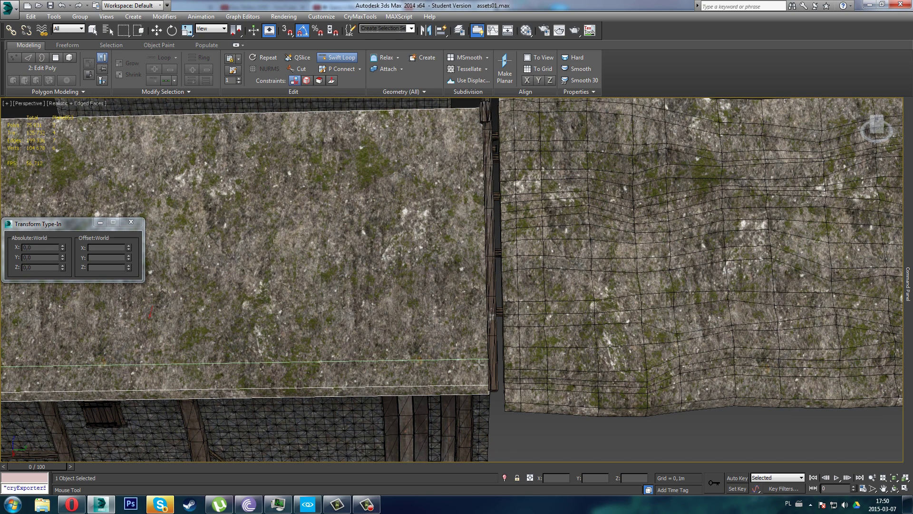
middle_click_drag(481, 371, 480, 383)
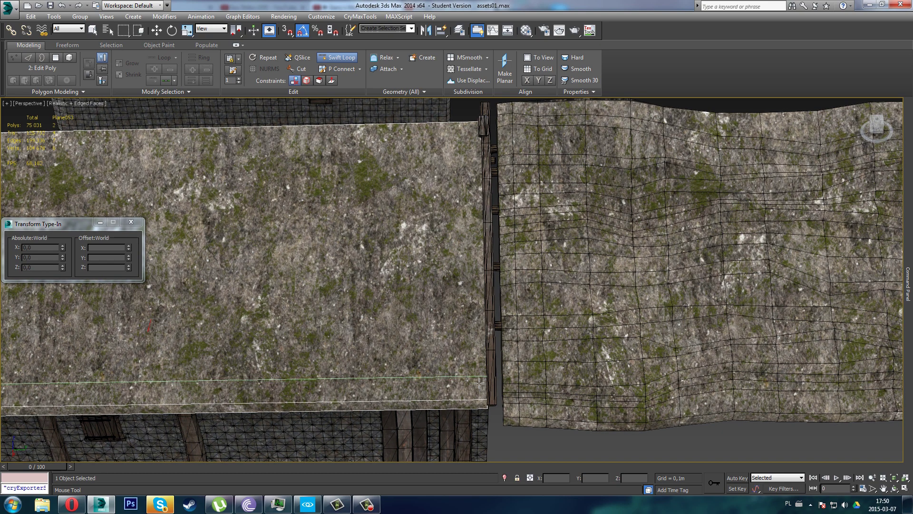
left_click(479, 383)
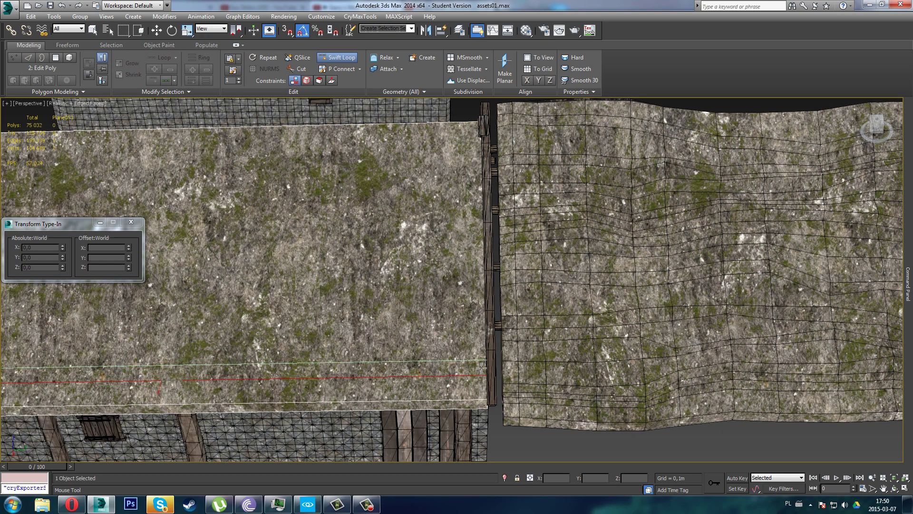
left_click(491, 331)
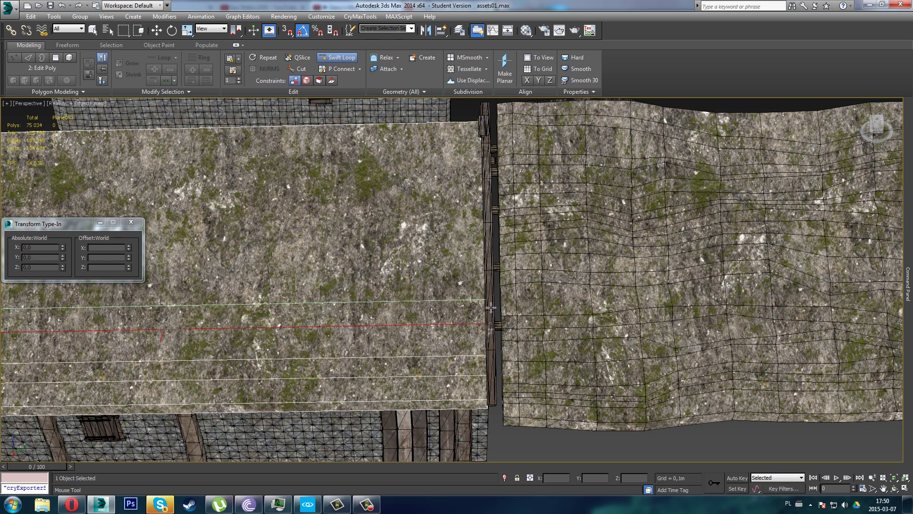
left_click(491, 308)
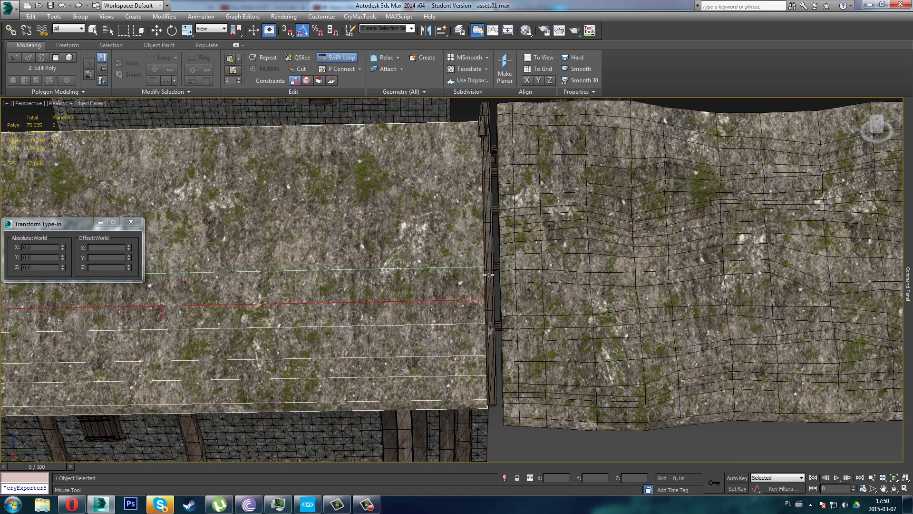
left_click(489, 276)
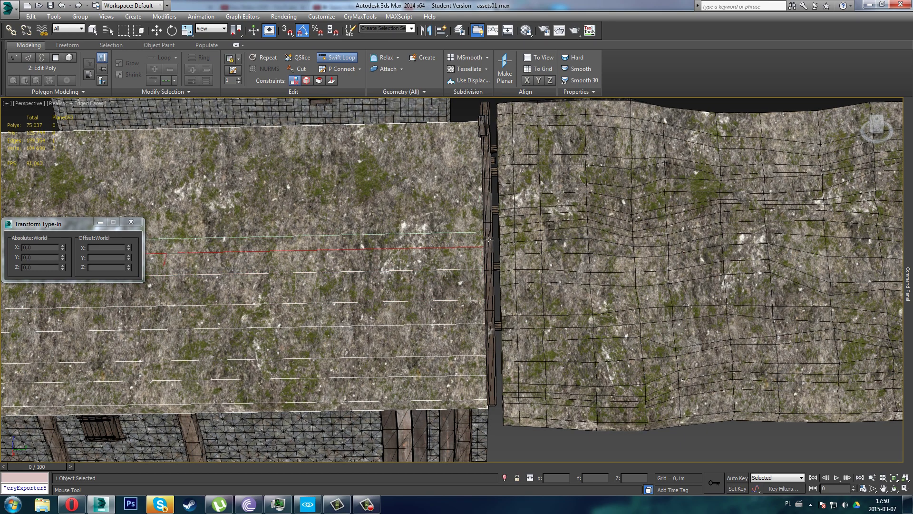
- Try adding further lengthwise edge loops from the middle of the roof slope up towards the ridge, spaced like the reference plane
scroll(480, 247, "up", 4)
key("2")
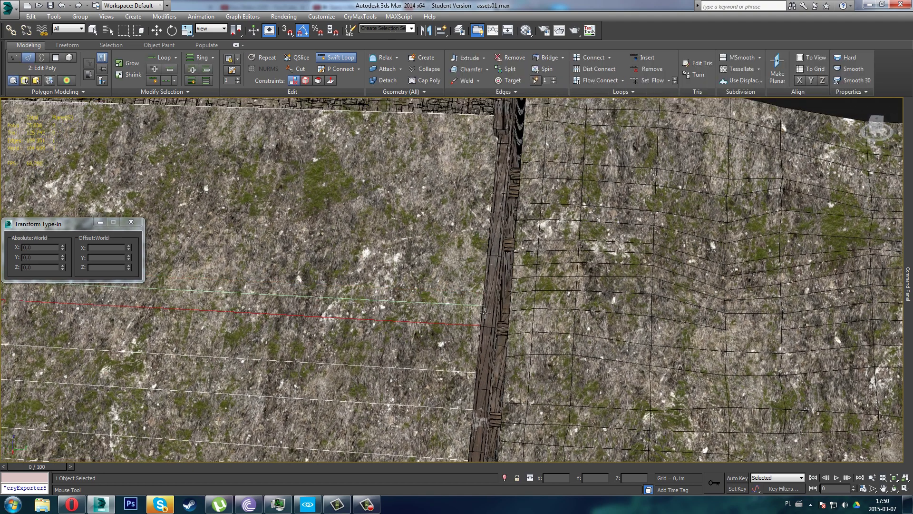
middle_click_drag(473, 242, 532, 291)
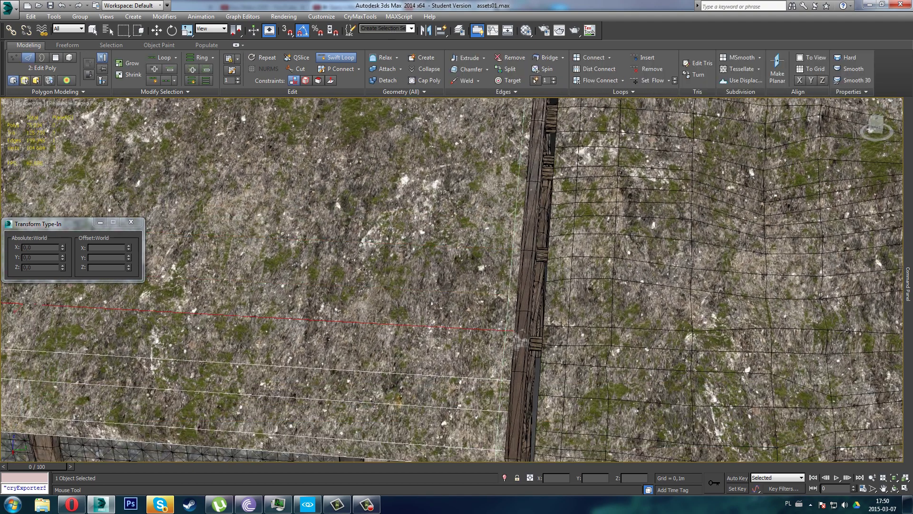
left_click(517, 313)
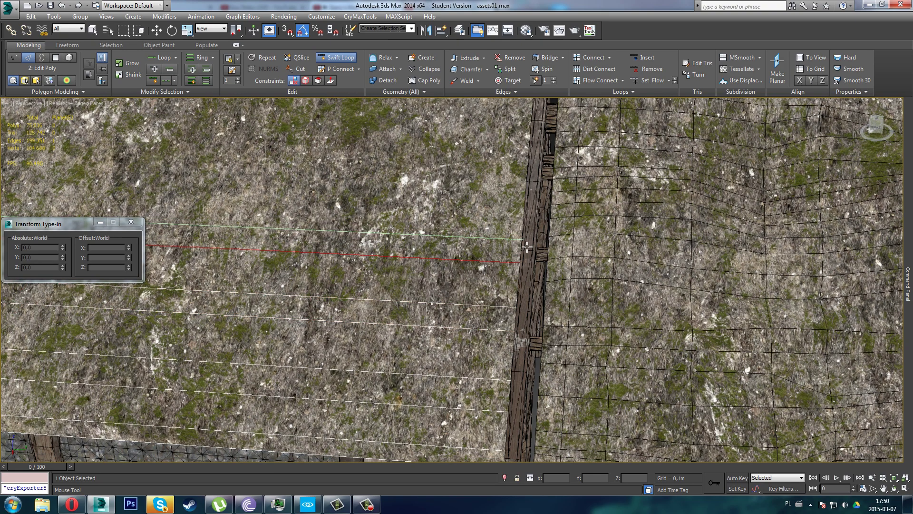
middle_click_drag(513, 281, 511, 275)
left_click(518, 266)
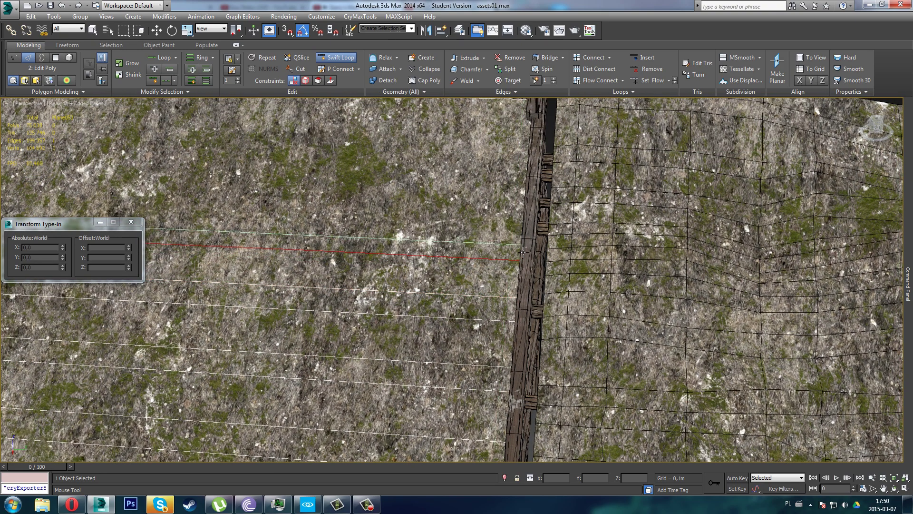
left_click(522, 245)
middle_click_drag(525, 227, 527, 286)
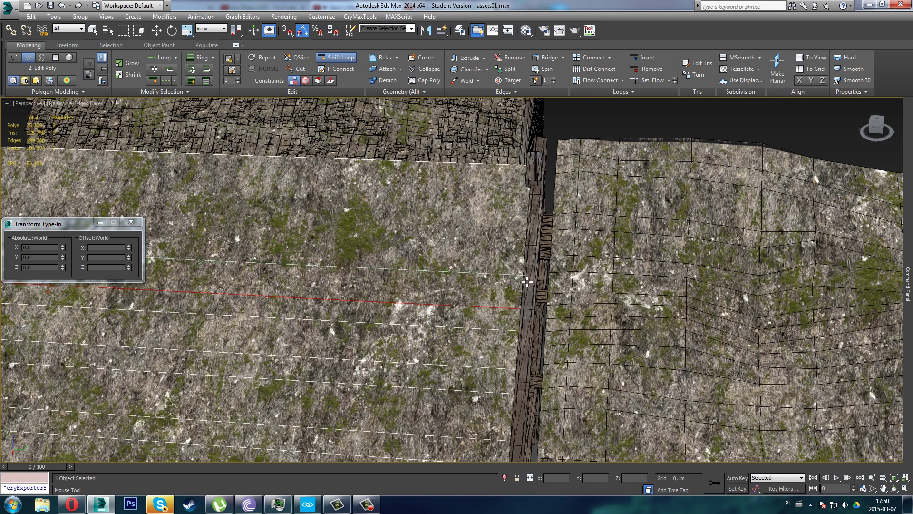
left_click(527, 265)
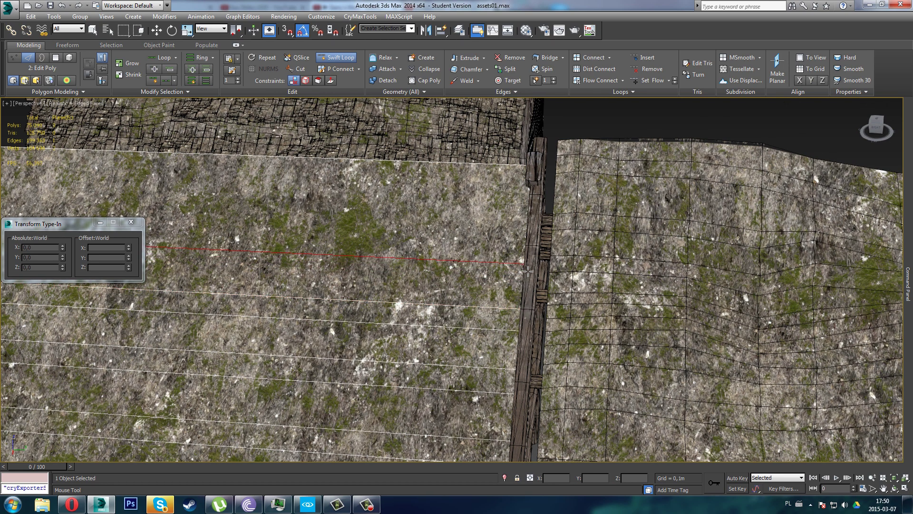
left_click(535, 245)
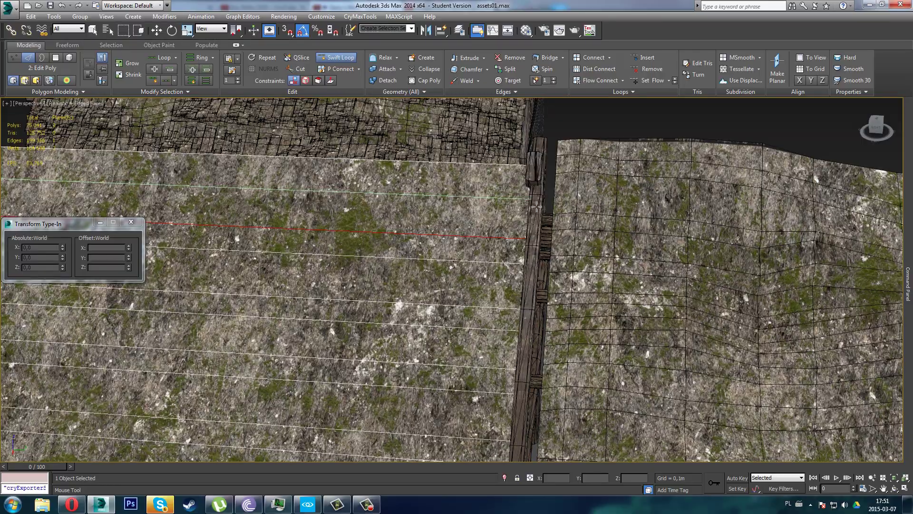
- Undo the last lengthwise edge loops on the upper part of the house's roof plane
mouse_move(536, 206)
middle_mouse_down("alt")
mouse_move(402, 173)
mouse_move(523, 195)
middle_mouse_up("alt")
key("ctrl+z")
key("ctrl+z")
key("ctrl+z")
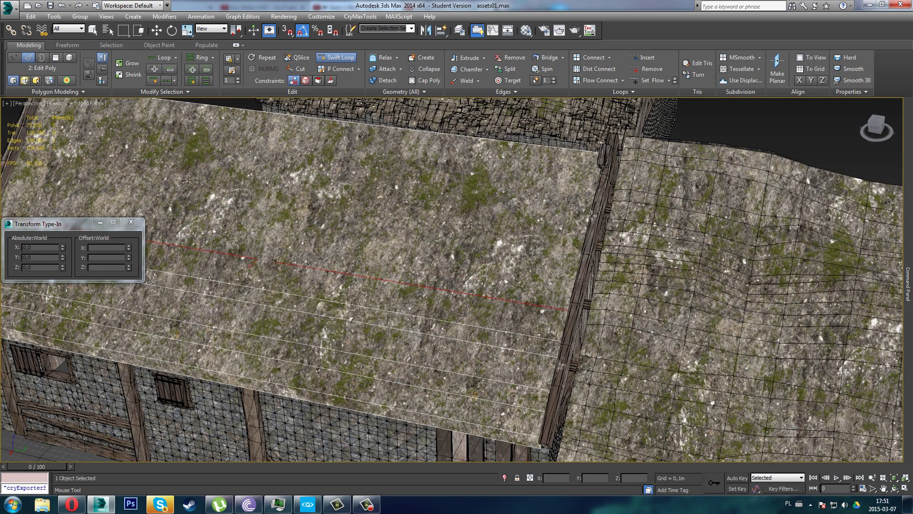
- Insert six lengthwise edge loops from the ridge down to the middle of the roof slope, following the reference plane's rows
left_click(599, 181)
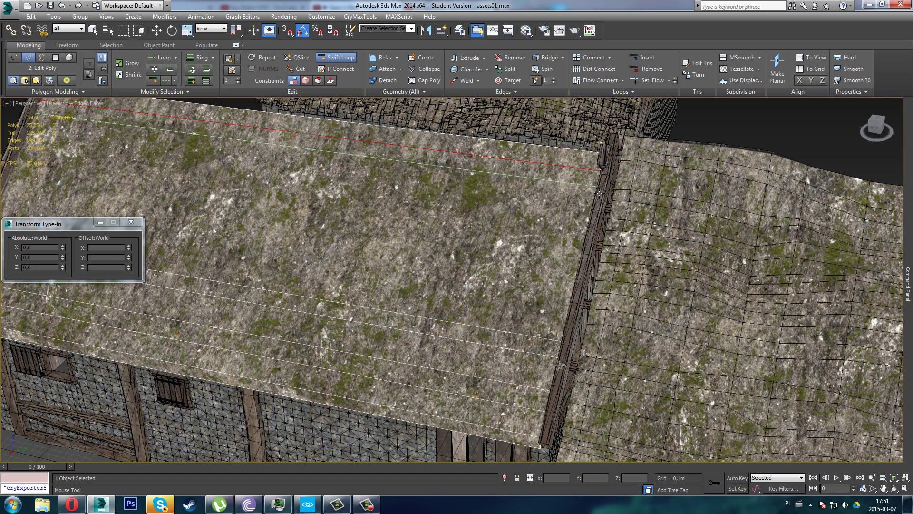
left_click(599, 193)
left_click(590, 221)
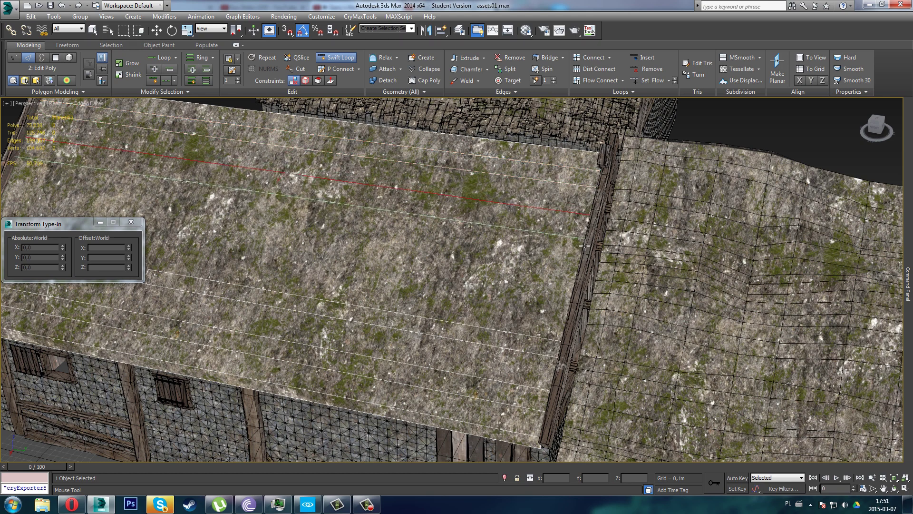
left_click(585, 245)
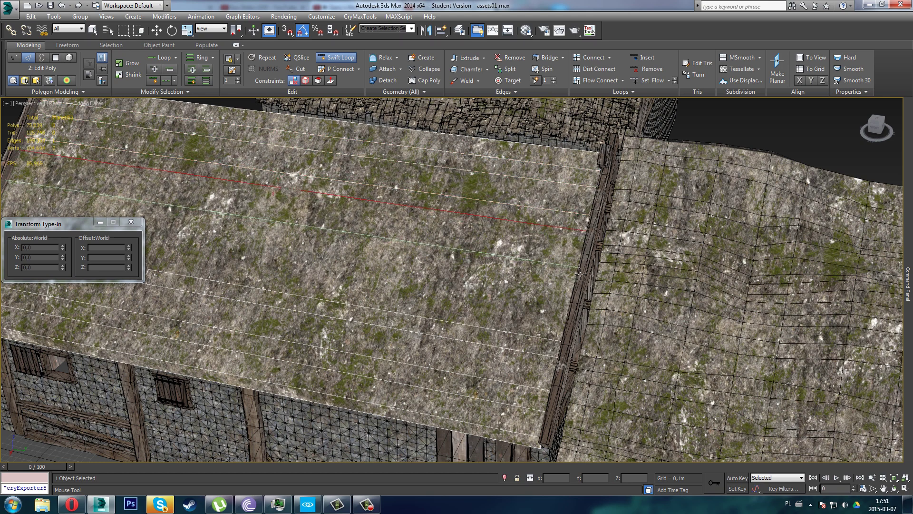
left_click(576, 291)
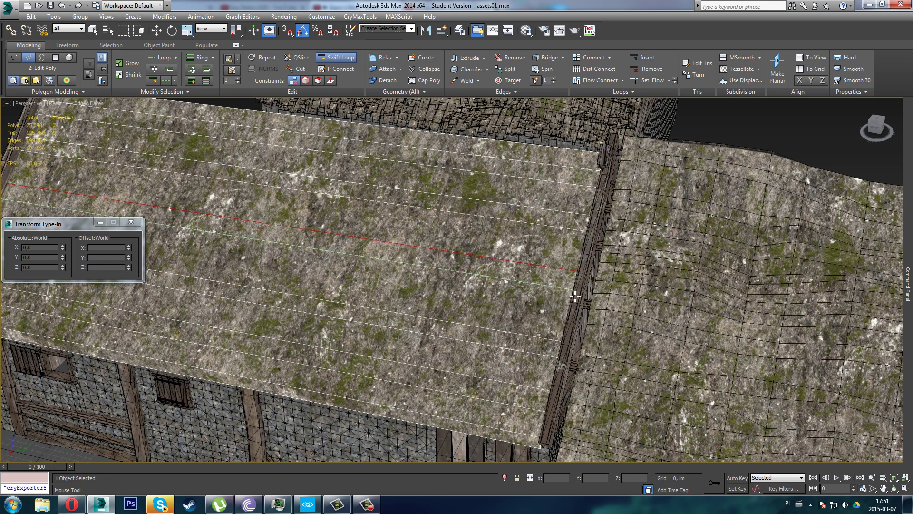
left_click(576, 296)
- Remove one lengthwise edge loop in the lower half of the house's roof plane and restart Swift Loop
middle_click_drag(576, 296, 542, 328, "alt")
key("w")
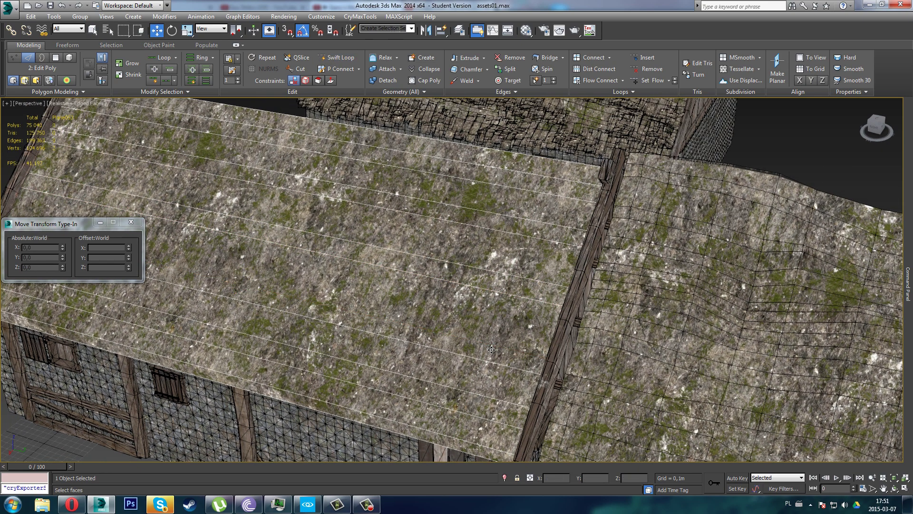
left_click(478, 366)
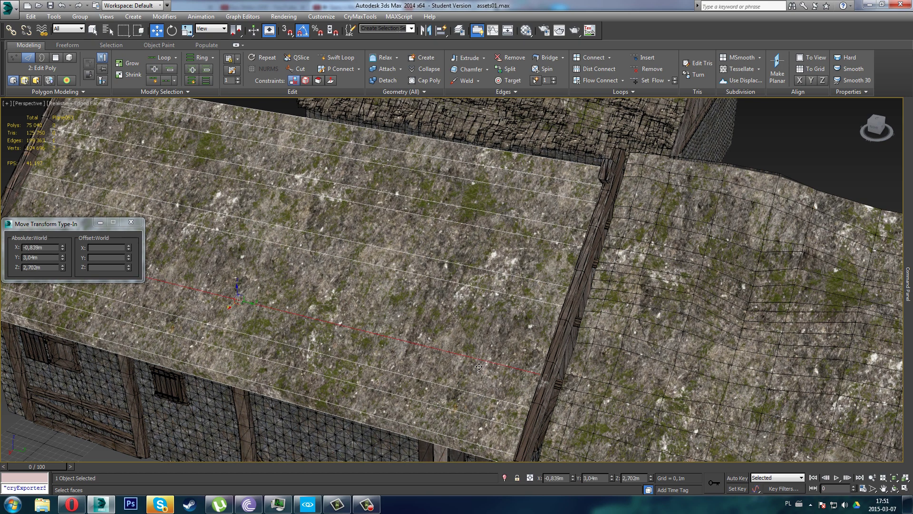
key("ctrl+BackSpace")
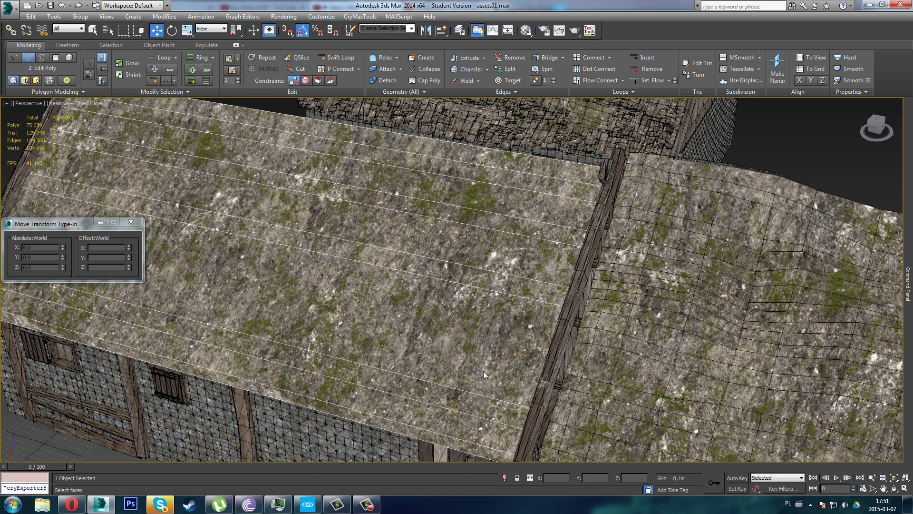
left_click(332, 58)
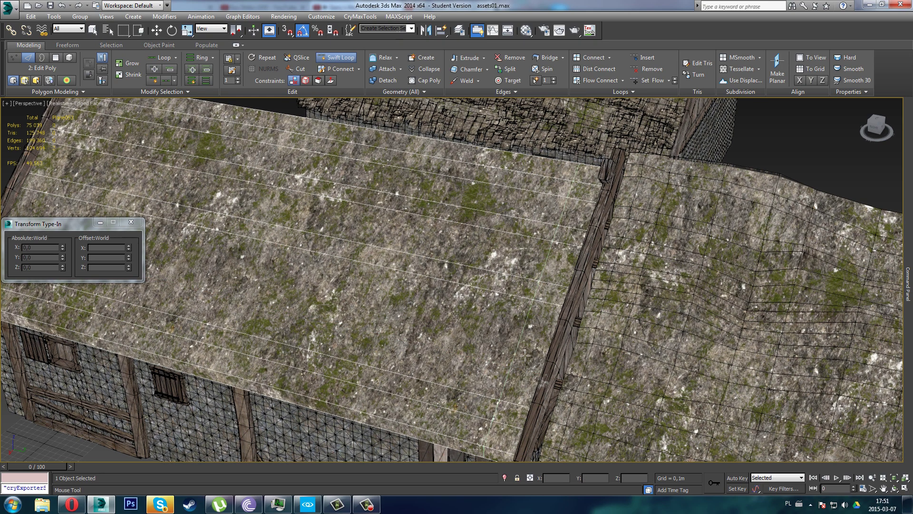
- Insert the remaining lengthwise edge loops in the lower half of the roof slope, undoing and repositioning the last one
left_click(558, 349)
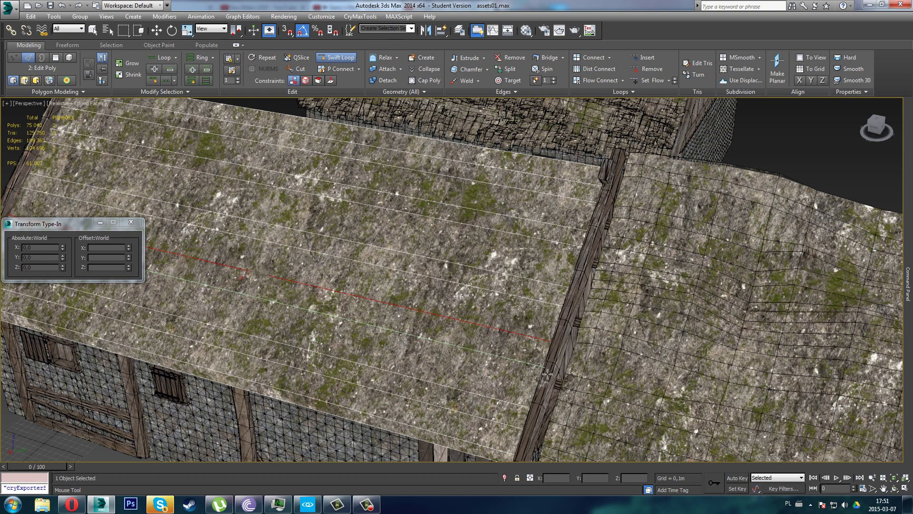
left_click(547, 374)
middle_click_drag(547, 374, 368, 299, "alt")
key("ctrl+z")
left_click(510, 391)
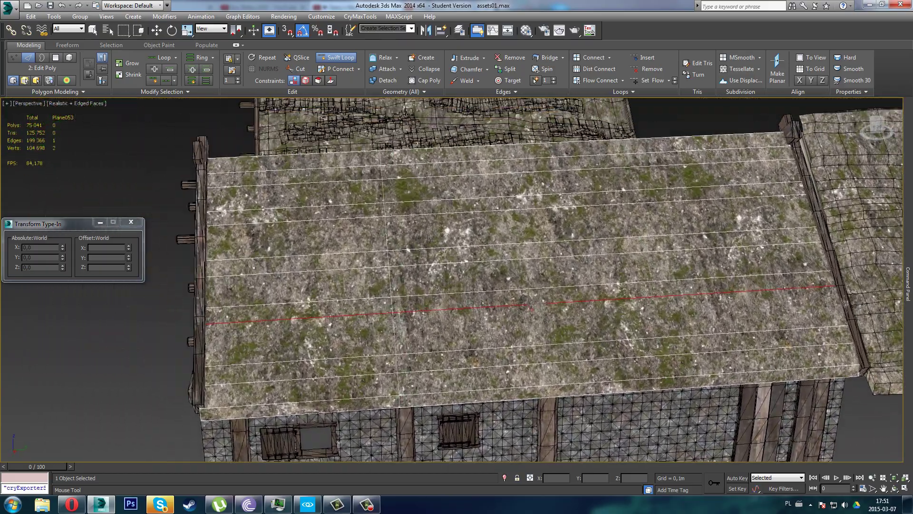
- Insert evenly spaced crosswise edge loops from the gable farthest from the reference roof to about the middle of the roof plane
left_click(224, 279)
left_click(245, 276)
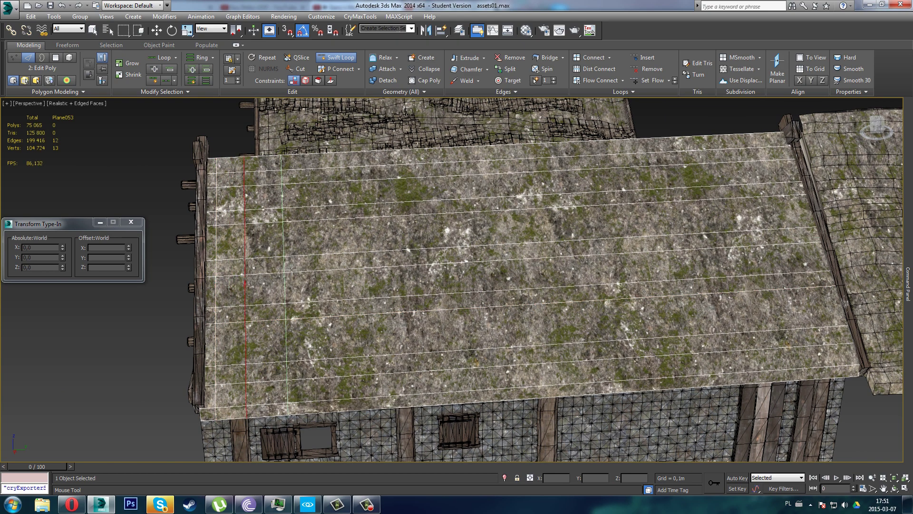
left_click(335, 265)
left_click(376, 262)
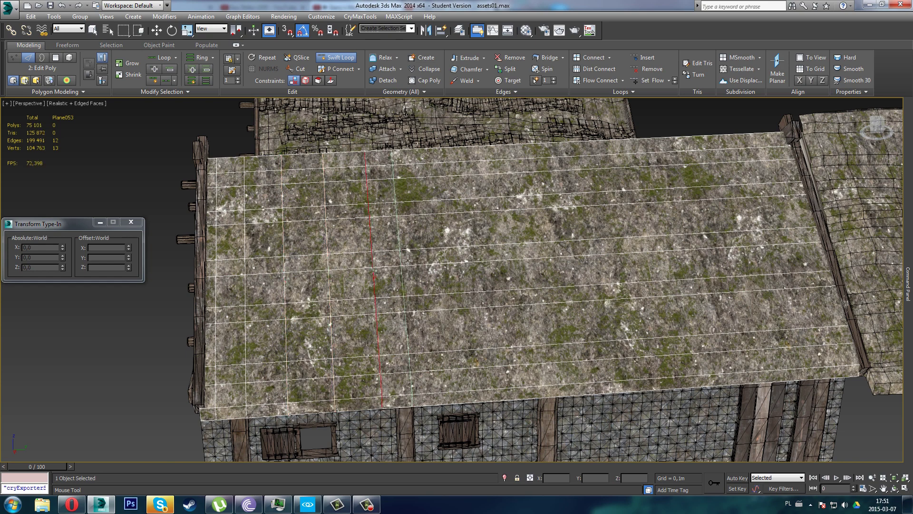
left_click(415, 258)
left_click(445, 256)
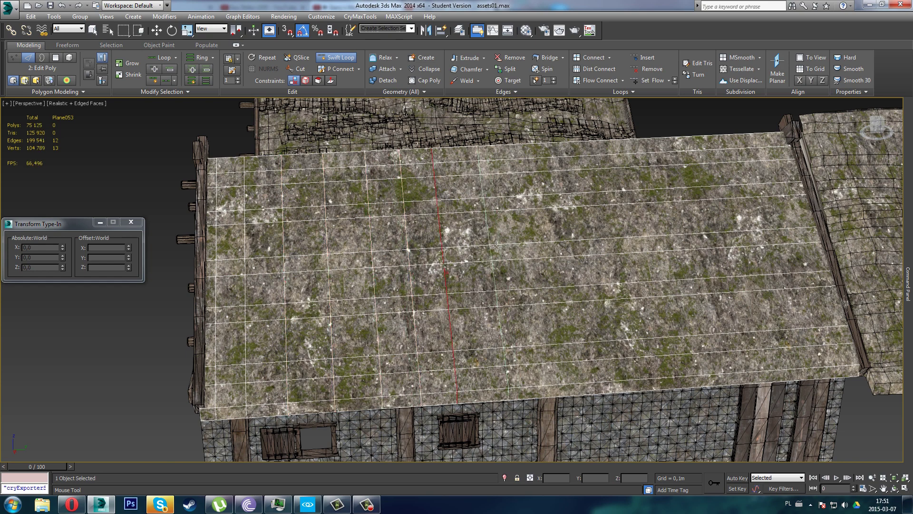
- Continue the evenly spaced crosswise edge loops from the middle of the roof plane to the gable beside the reference roof
left_click(497, 246)
left_click(543, 241)
left_click(579, 236)
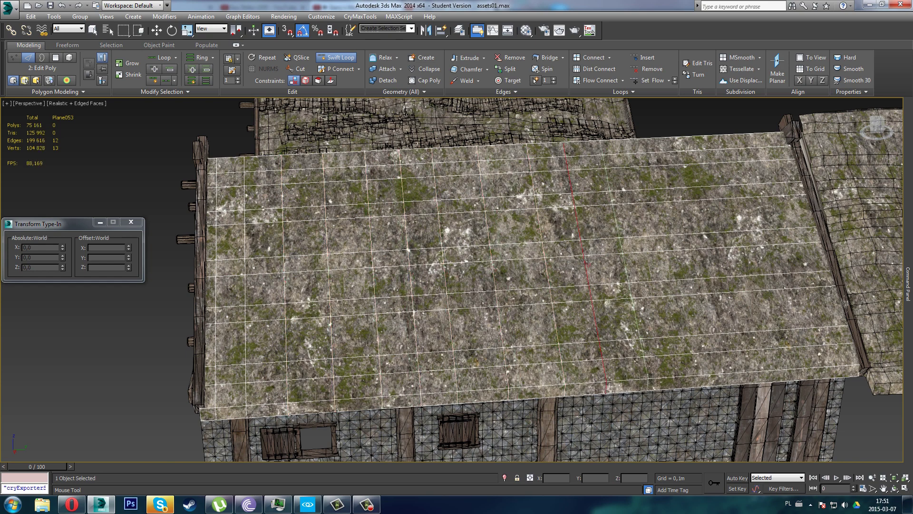
left_click(624, 229)
left_click(660, 227)
middle_click_drag(654, 228, 361, 233)
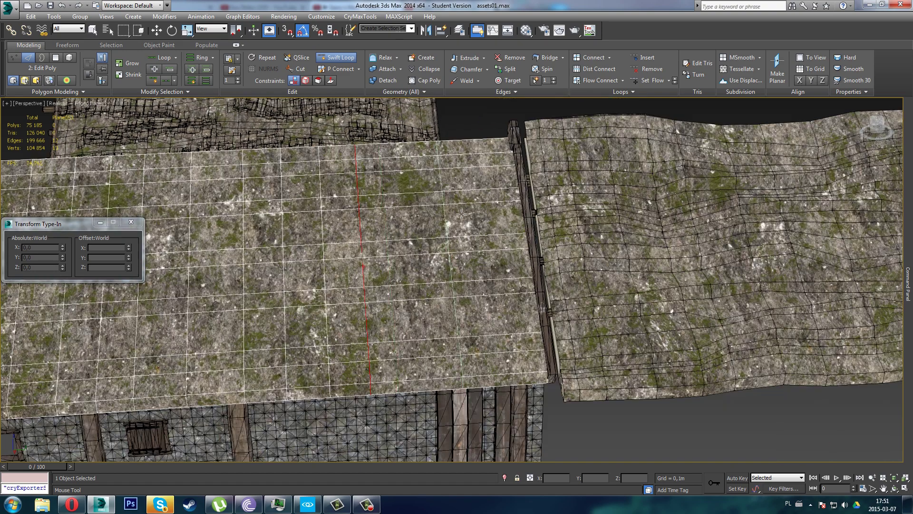
left_click(519, 211)
left_click(478, 214)
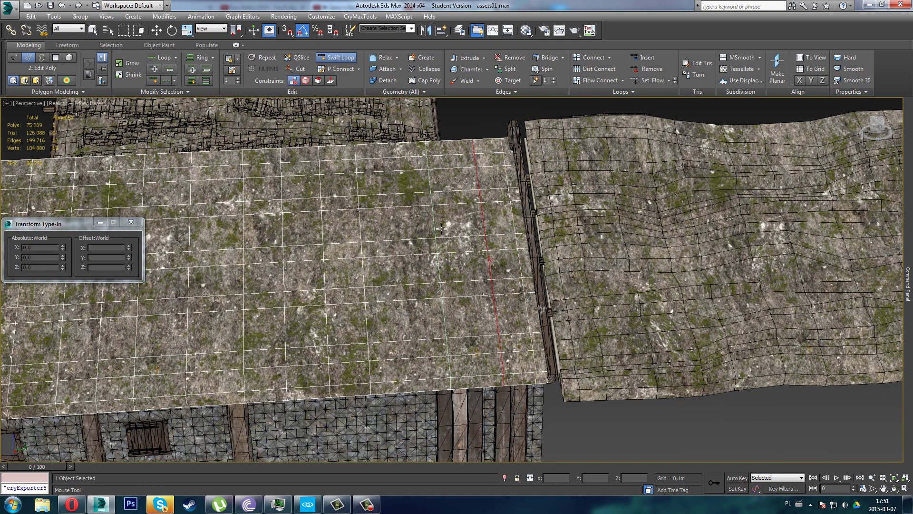
- Finish Swift Loop and add another Edit Poly modifier on top of the roof plane's modifier stack
middle_click_drag(329, 235, 603, 232)
middle_click_drag(603, 232, 649, 195, "alt")
mouse_move(907, 206)
key("w")
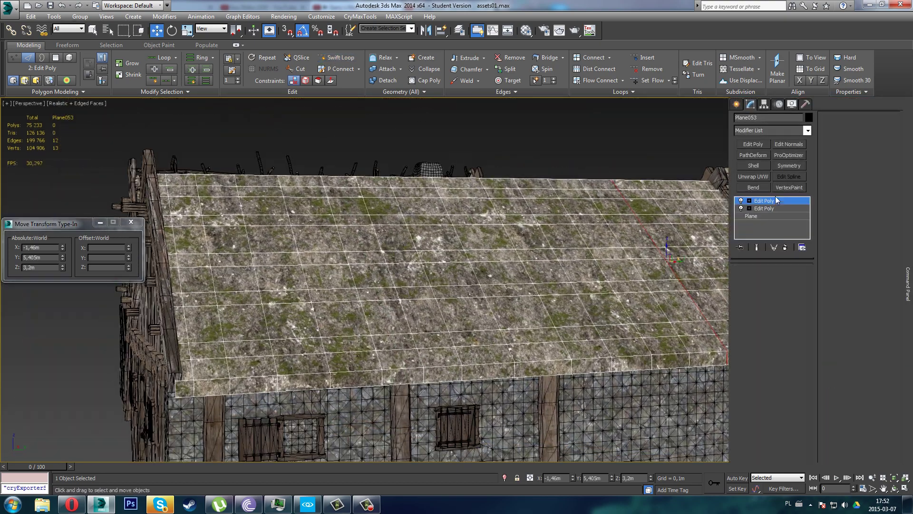
left_click(753, 143)
middle_click_drag(383, 274, 343, 280)
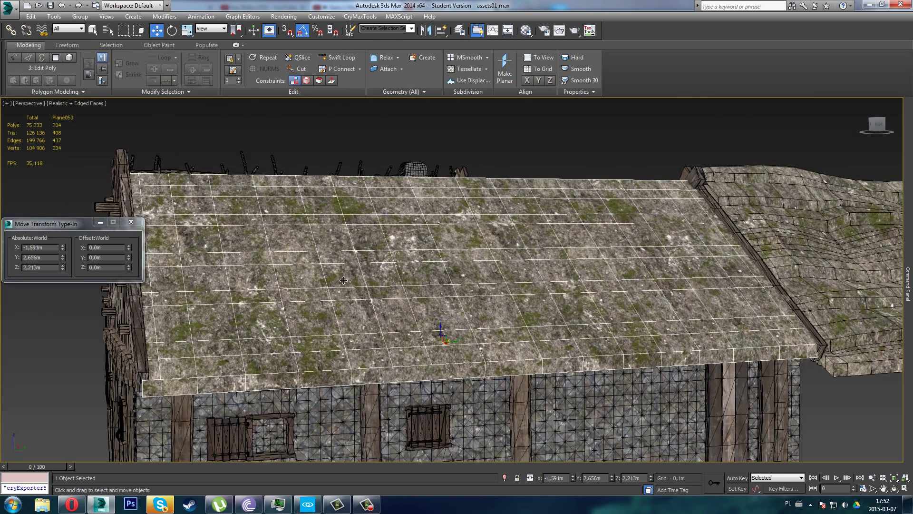
middle_click_drag(297, 305, 282, 361, "alt")
mouse_move(908, 284)
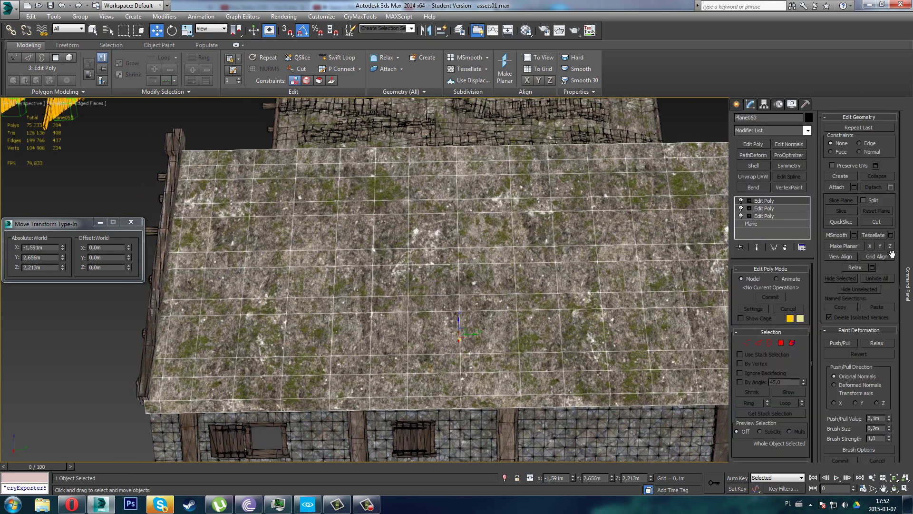
- Select three neighbouring polygons in the row above the eave near the far gable and move them up the slope
key("4")
left_click(186, 379)
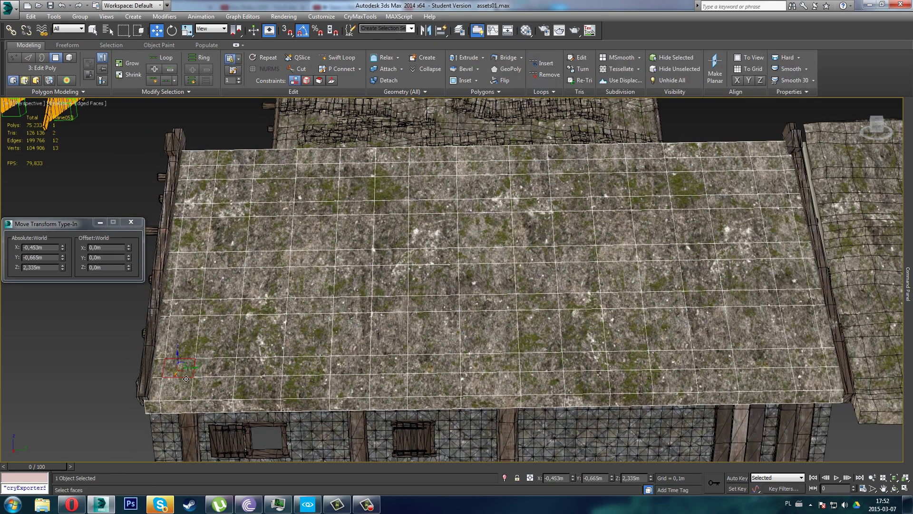
middle_click_drag(244, 376, 221, 301, "alt")
scroll(225, 306, "up", 6)
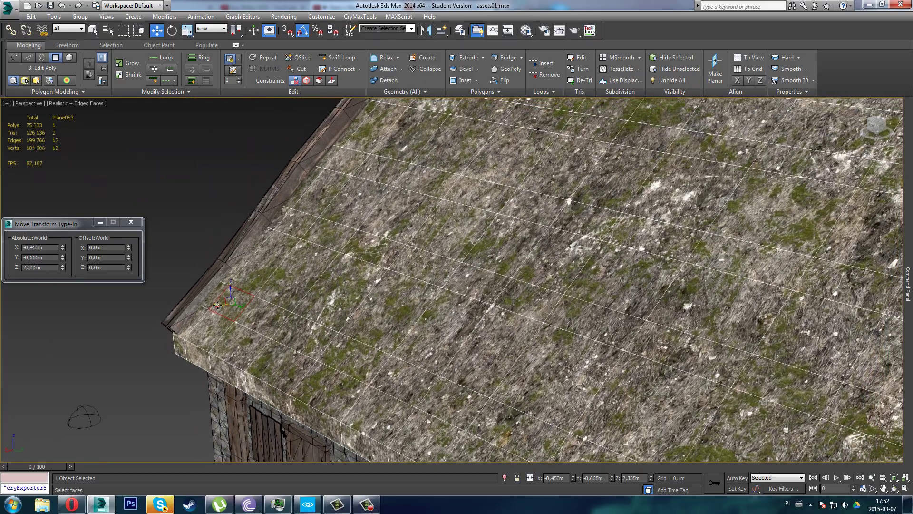
scroll(240, 306, "down", 8)
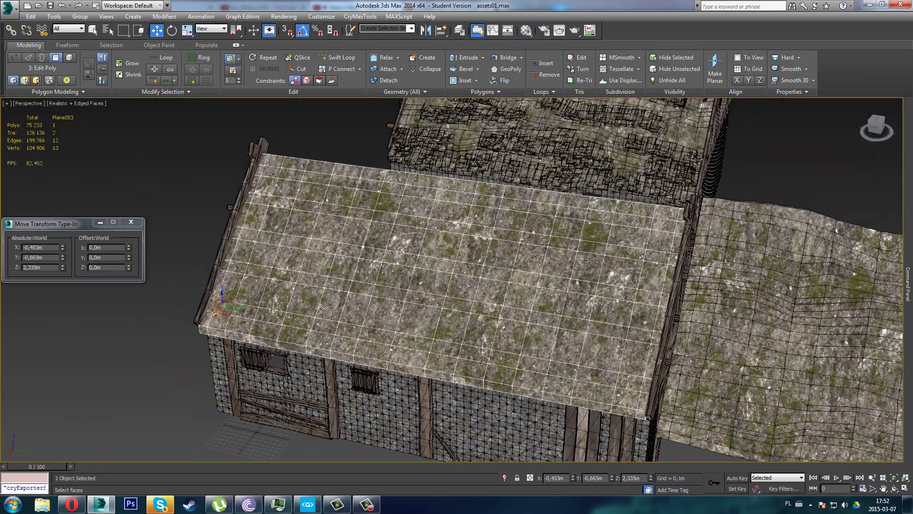
mouse_move(321, 309)
middle_mouse_down("alt")
mouse_move(328, 304)
mouse_move(321, 318)
middle_mouse_up("alt")
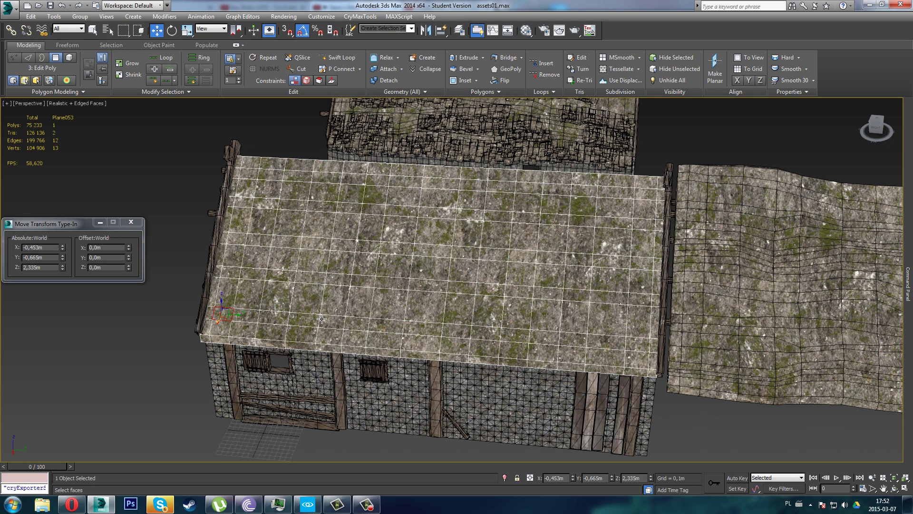
left_click(312, 317)
scroll(310, 322, "up", 5)
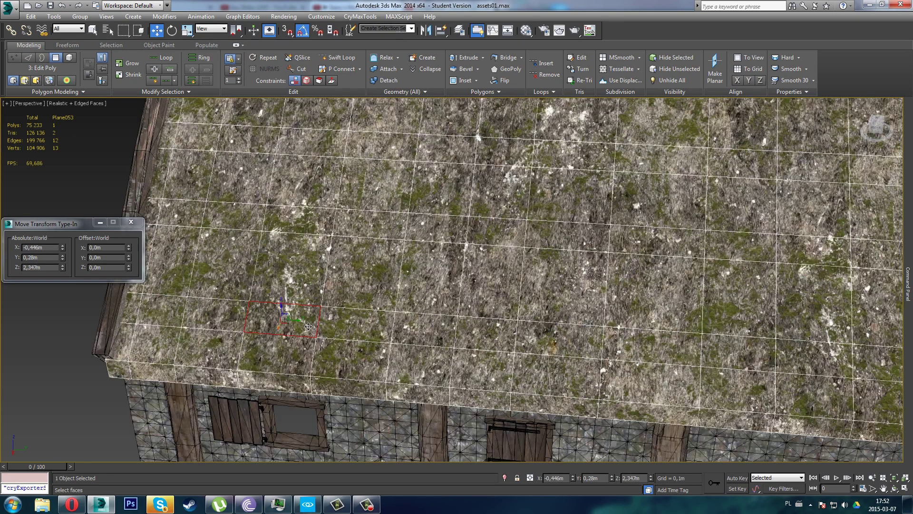
middle_click_drag(421, 327, 352, 320, "alt")
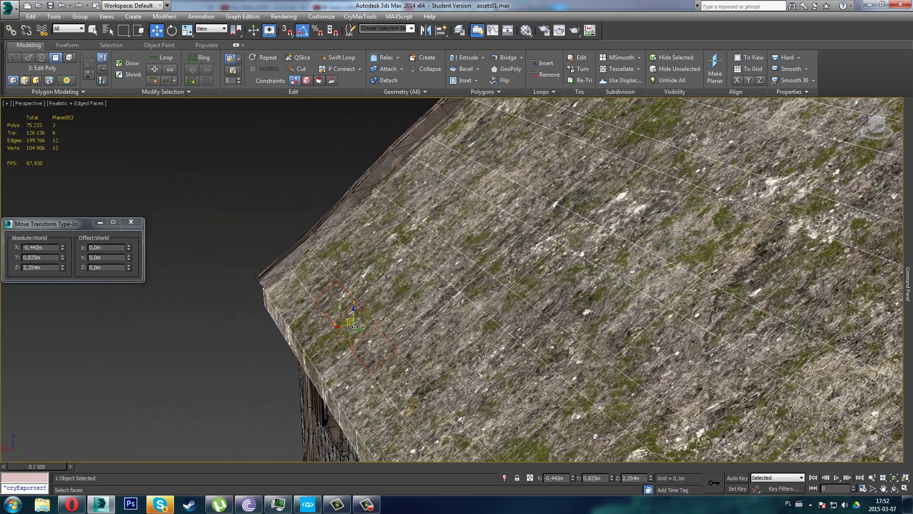
left_click_drag(349, 321, 367, 315)
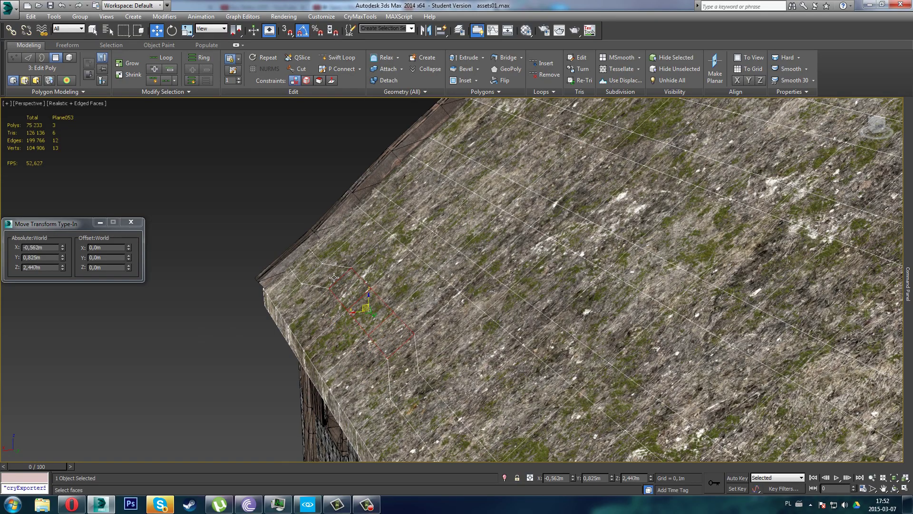
- Nudge the three raised polygons near the far gable slightly back down the slope
middle_click_drag(334, 277, 359, 293, "alt")
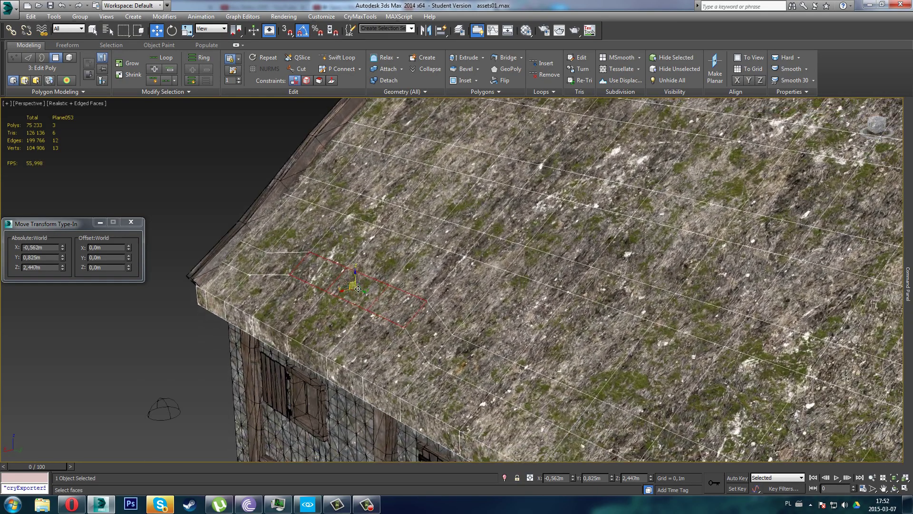
left_click_drag(356, 287, 350, 292)
middle_click_drag(350, 292, 404, 312, "alt")
scroll(411, 287, "down", 3)
- Select two polygons of the same low row near the reference roof and move them slightly down towards the eave
left_click(414, 313)
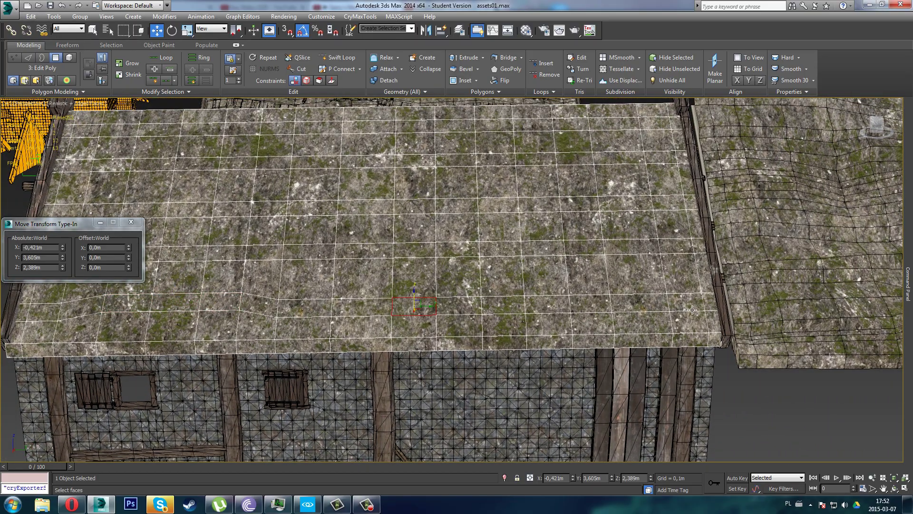
left_click(642, 305)
left_click(593, 307, "ctrl")
middle_click_drag(608, 315, 628, 310, "alt")
mouse_move(623, 309)
left_mouse_down()
mouse_move(635, 298)
mouse_move(611, 318)
left_mouse_up()
middle_click_drag(611, 318, 580, 310, "alt")
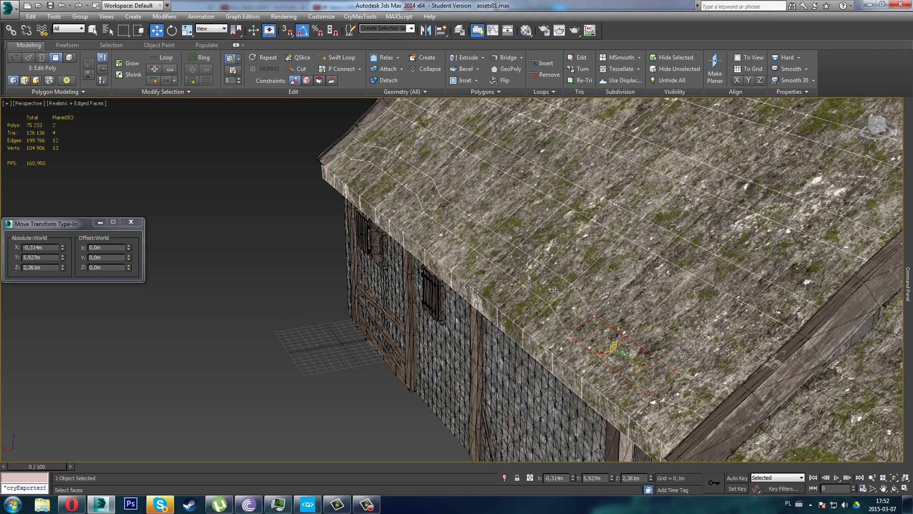
- Select four polygons in the middle of the low row and move them up the slope by about -0.25 m in X and 0.157 m in Z
left_click(550, 287)
left_click(521, 269, "ctrl")
left_click(484, 247, "ctrl")
left_click(492, 251, "ctrl")
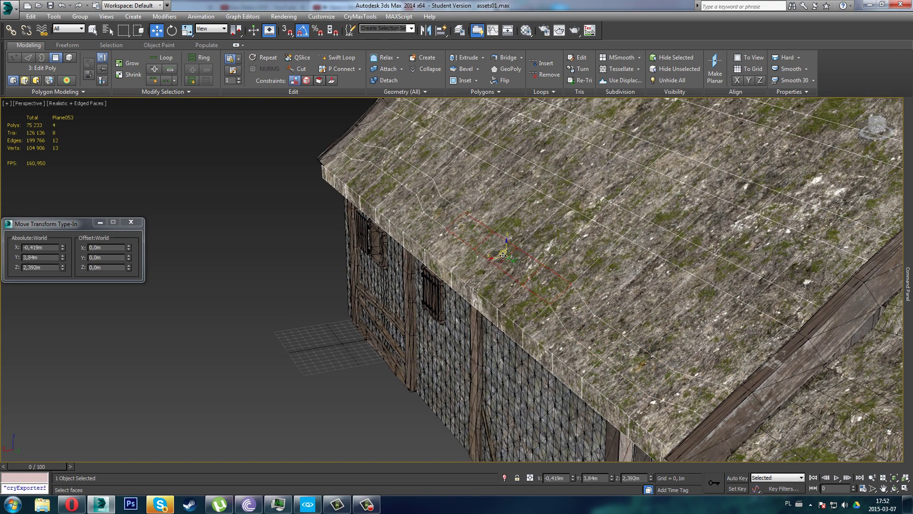
left_click_drag(503, 255, 532, 237)
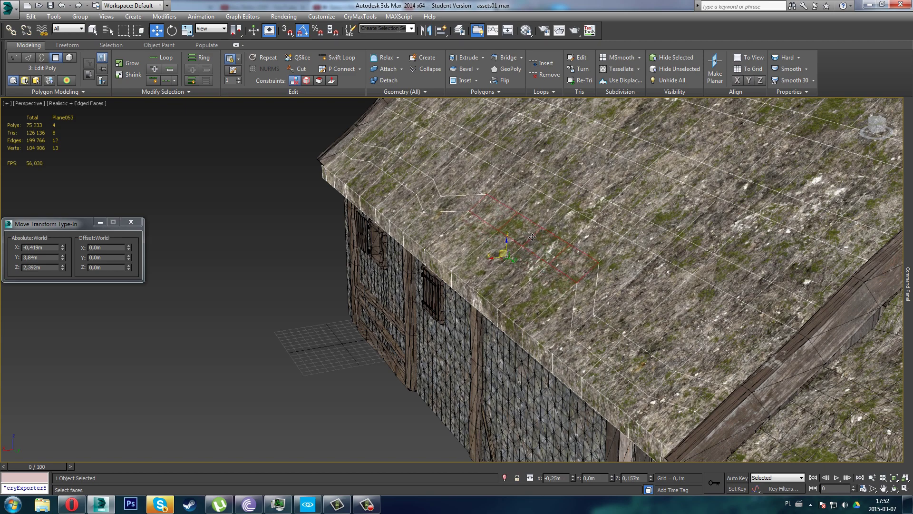
middle_click_drag(531, 236, 499, 258, "alt")
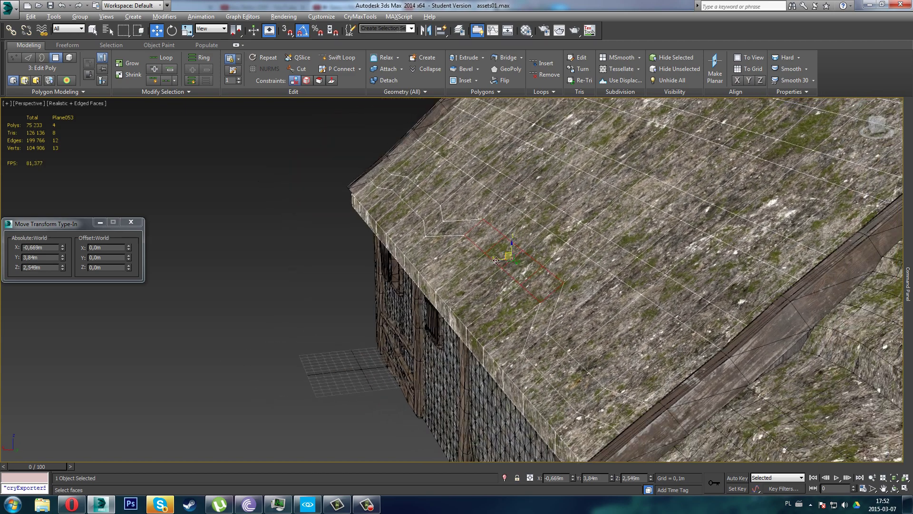
- Move the two inner polygons of the shifted middle group a little farther up the slope to round the bend
left_click(499, 258)
left_click(521, 270, "ctrl")
left_click_drag(510, 257, 515, 251)
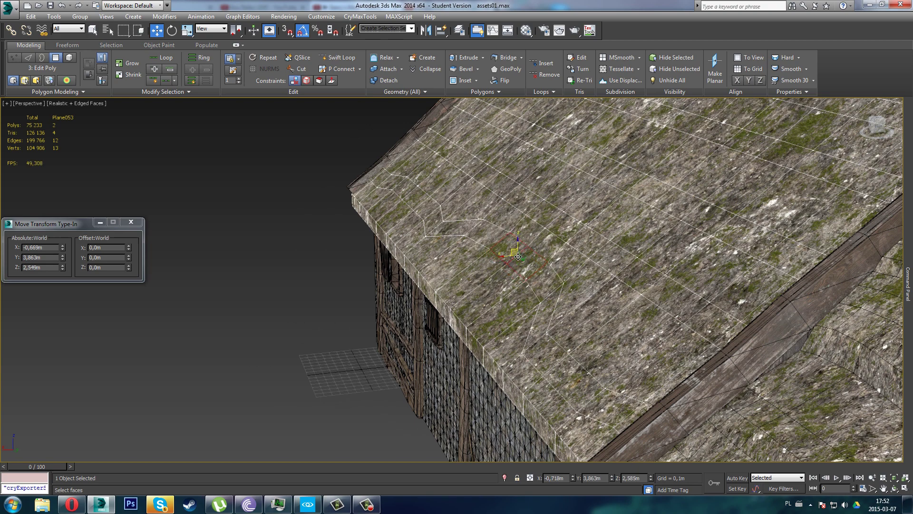
middle_click_drag(515, 251, 533, 261, "alt")
- Adjust single polygons near the reference-roof end of the low row, and shift the edge between them slightly up the slope
left_click(609, 357)
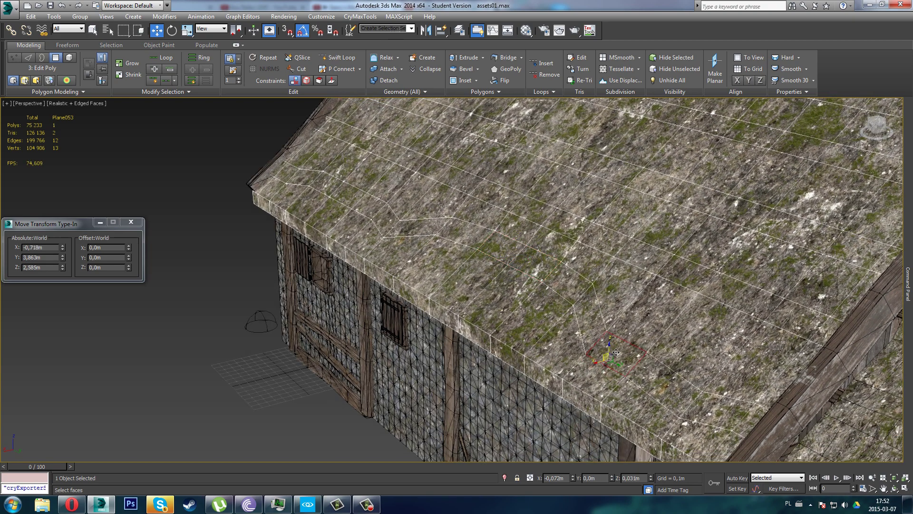
left_click(679, 387)
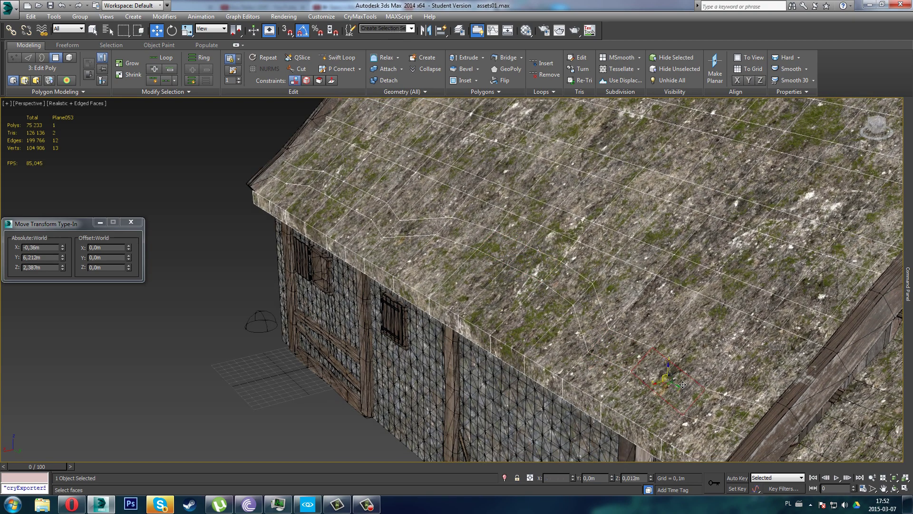
key("2")
left_click(604, 345)
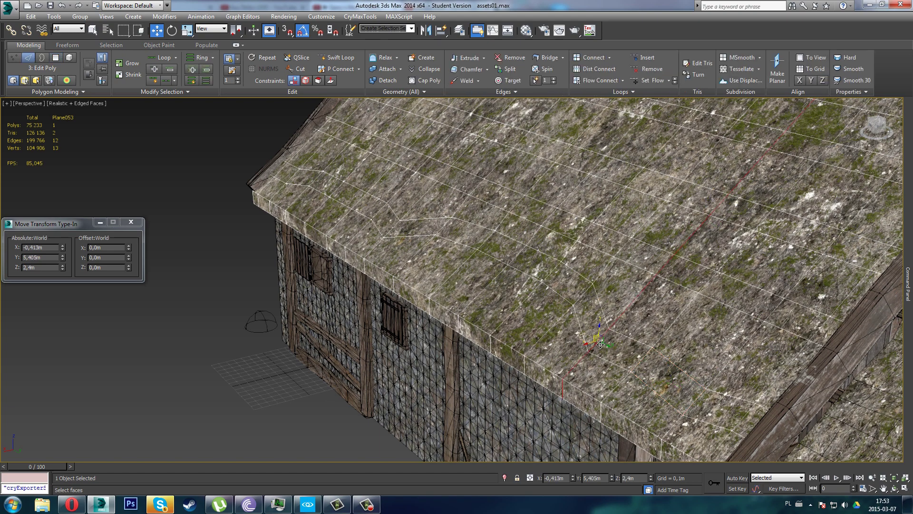
left_click(605, 348)
left_click_drag(600, 344, 606, 337)
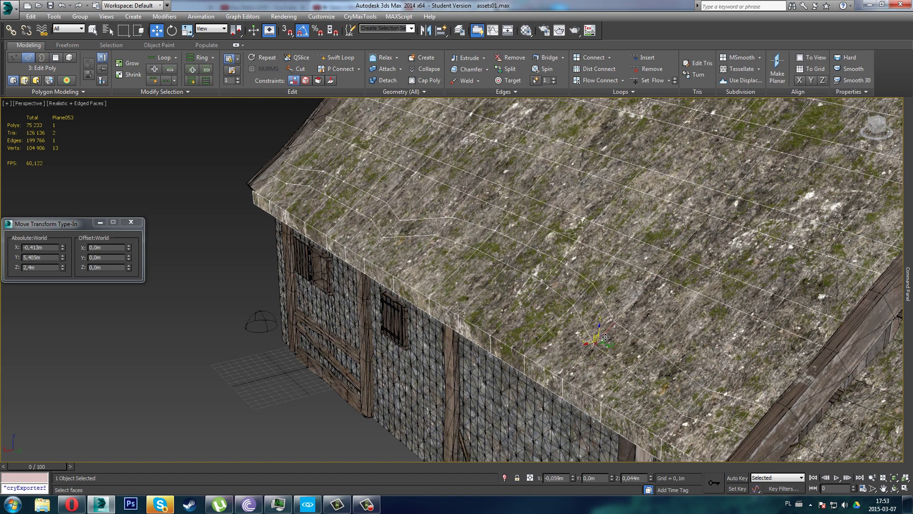
- Return to polygon editing and fine-tune the polygons of the low row's bend near the far gable
middle_click_drag(574, 327, 329, 230, "alt")
key("4")
left_click(341, 246)
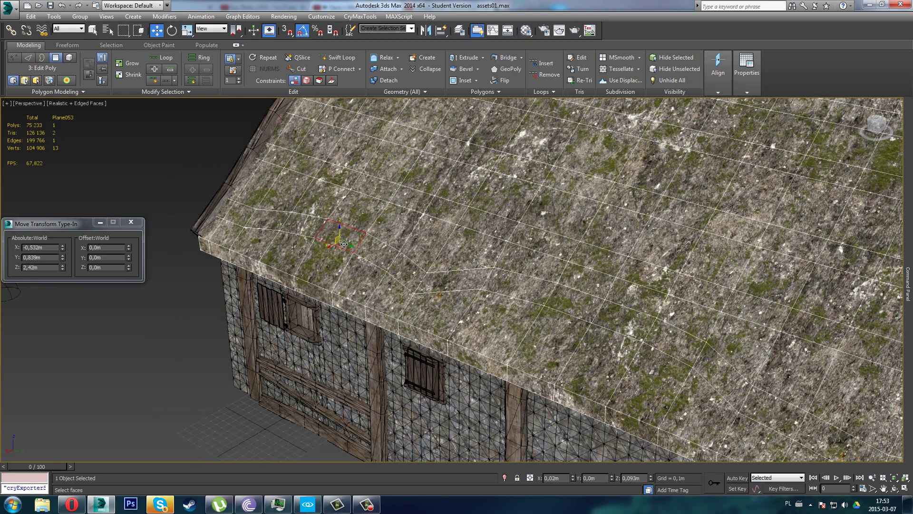
middle_click_drag(346, 248, 373, 253, "alt")
left_click_drag(358, 242, 347, 240)
middle_click_drag(346, 240, 317, 223, "alt")
mouse_move(333, 227)
left_mouse_down()
mouse_move(337, 237)
mouse_move(335, 225)
left_mouse_up()
middle_click_drag(336, 225, 437, 285, "alt")
- Select polygons of the next higher row at the far gable and move them down the slope, about 0.168 m in X and -0.105 m in Z
scroll(437, 285, "up", 3)
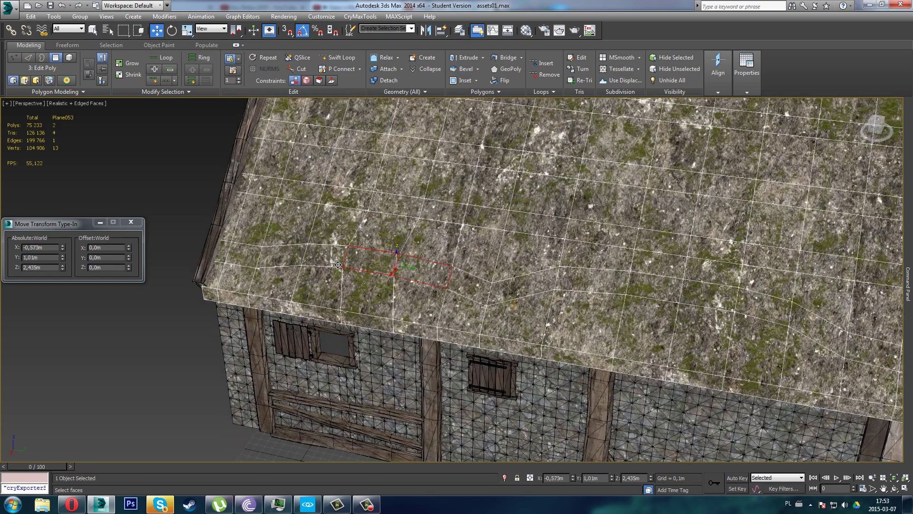
middle_click_drag(337, 265, 373, 269, "alt")
left_click(370, 271, "ctrl")
middle_click_drag(278, 249, 331, 226, "alt")
middle_click_drag(268, 214, 345, 265)
left_click(285, 258)
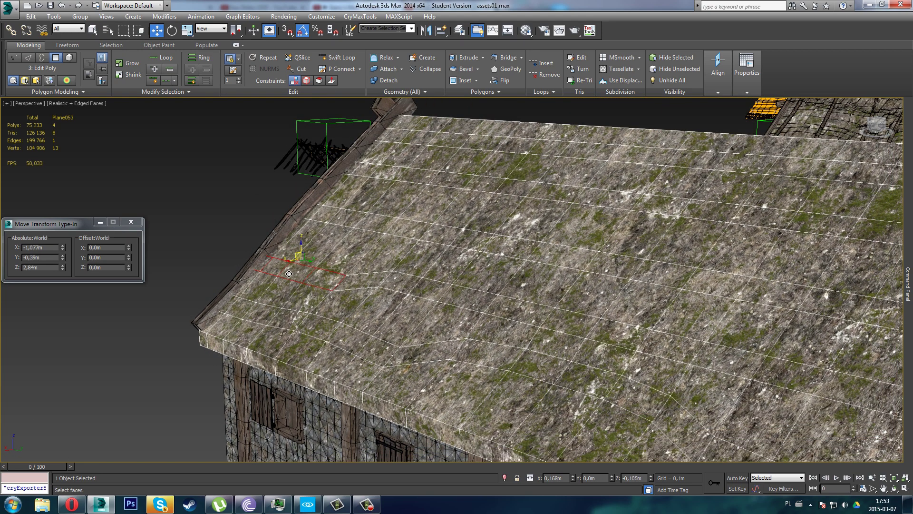
left_click_drag(288, 273, 287, 275)
- Select three polygons farther along the same higher row and move them slightly down the slope
middle_click_drag(504, 290, 414, 274, "alt")
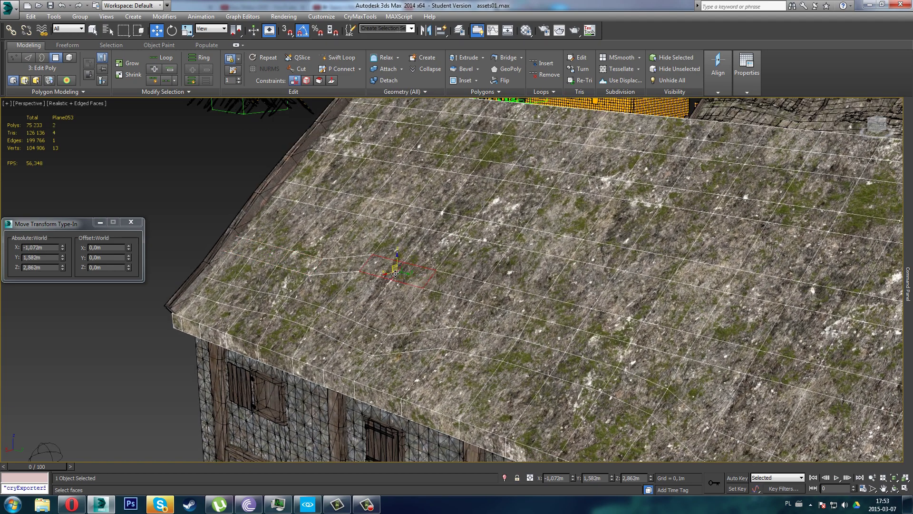
left_click(470, 293, "ctrl")
middle_click_drag(447, 291, 425, 281, "alt")
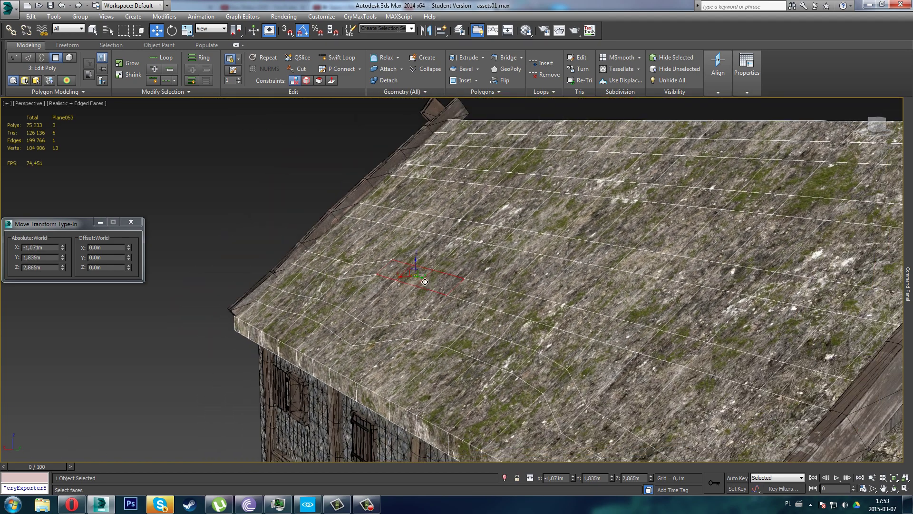
left_click_drag(412, 273, 408, 283)
- Select six polygons of the same higher row near the reference-roof end and move them up the slope
middle_click_drag(470, 304, 518, 324, "alt")
left_click(685, 332)
middle_click_drag(685, 332, 749, 362, "alt")
left_click(726, 352, "ctrl")
left_click(653, 350, "ctrl")
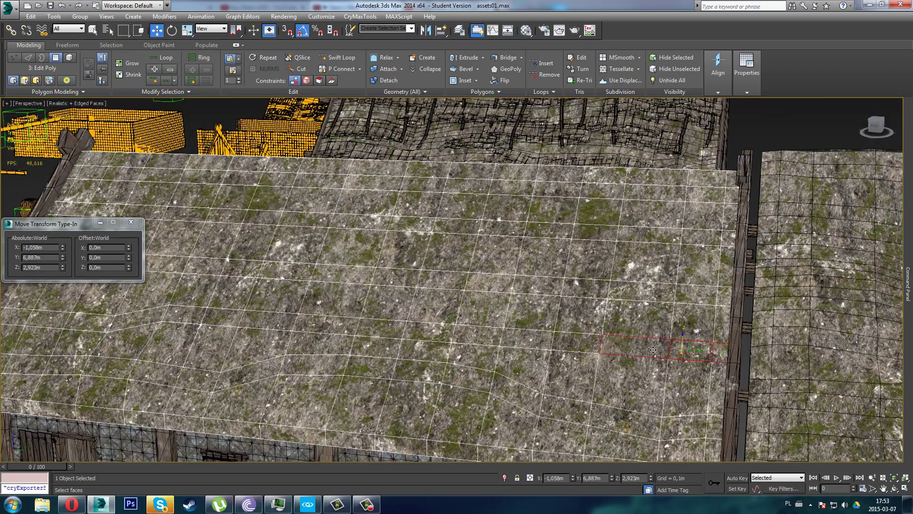
middle_click_drag(600, 346, 641, 337, "alt")
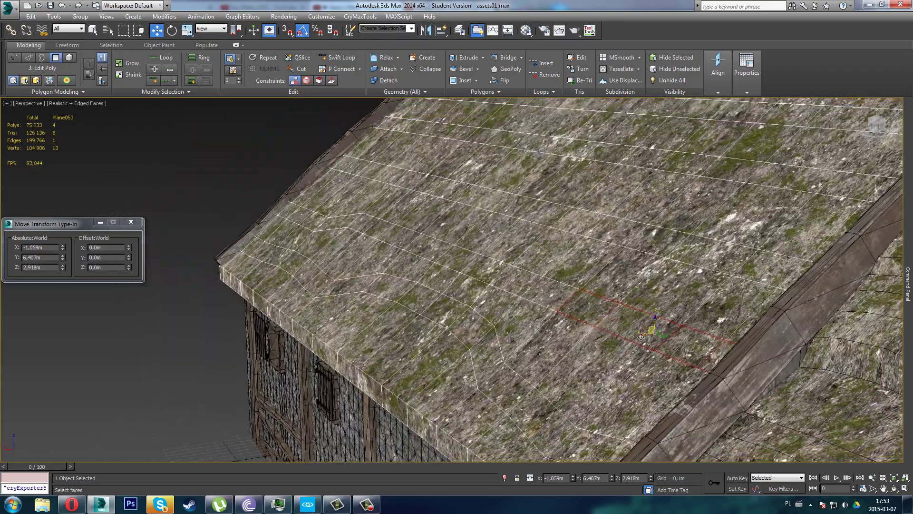
middle_click_drag(600, 314, 533, 286, "alt")
left_click(540, 285, "ctrl")
middle_click_drag(585, 322, 606, 316, "alt")
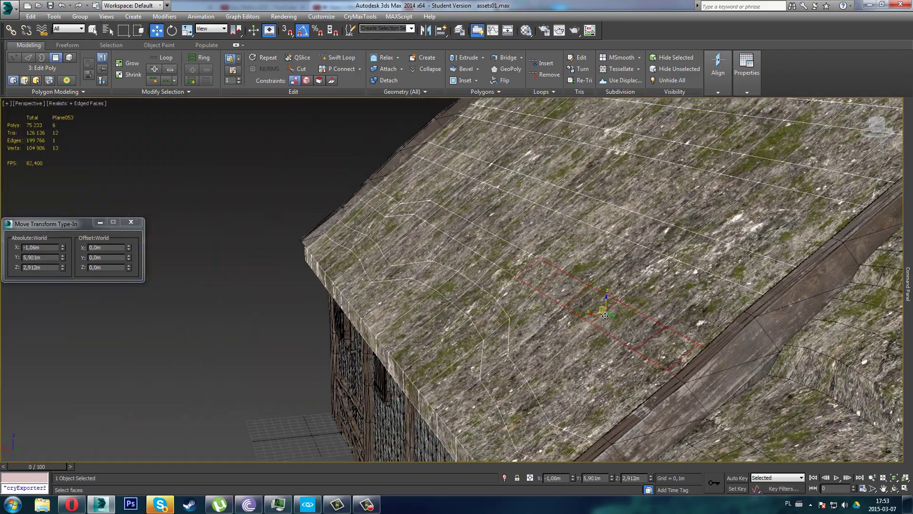
left_click_drag(607, 315, 624, 304)
- Adjust individual polygons within the raised part of that row to soften its bend near the reference-roof end
left_click(601, 281)
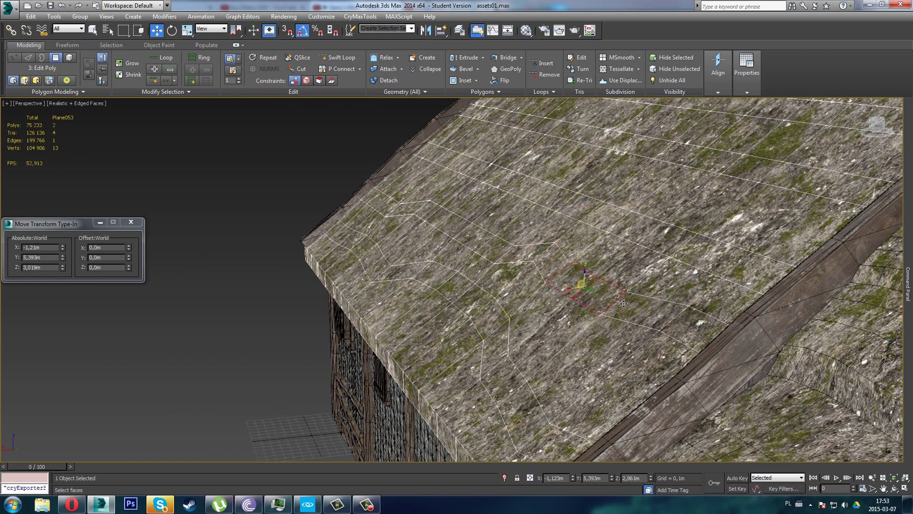
left_click(666, 327)
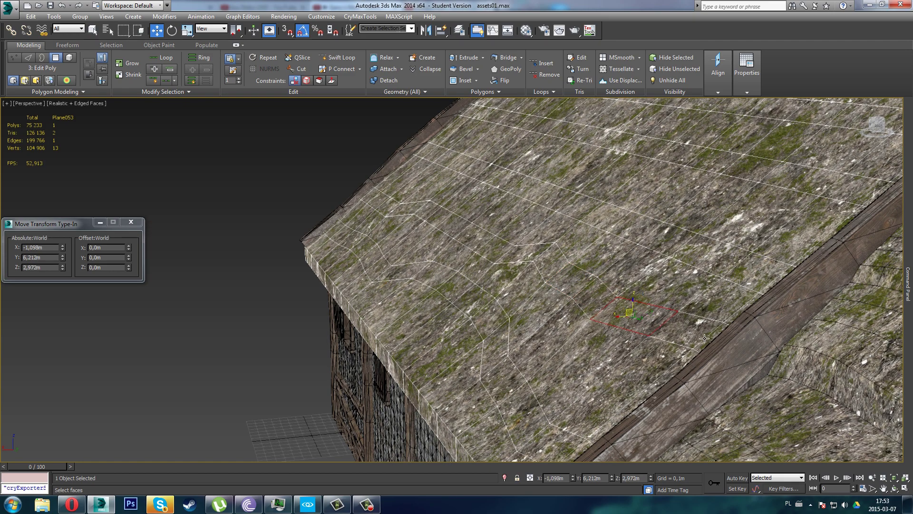
left_click_drag(704, 338, 701, 340)
scroll(588, 305, "up", 8)
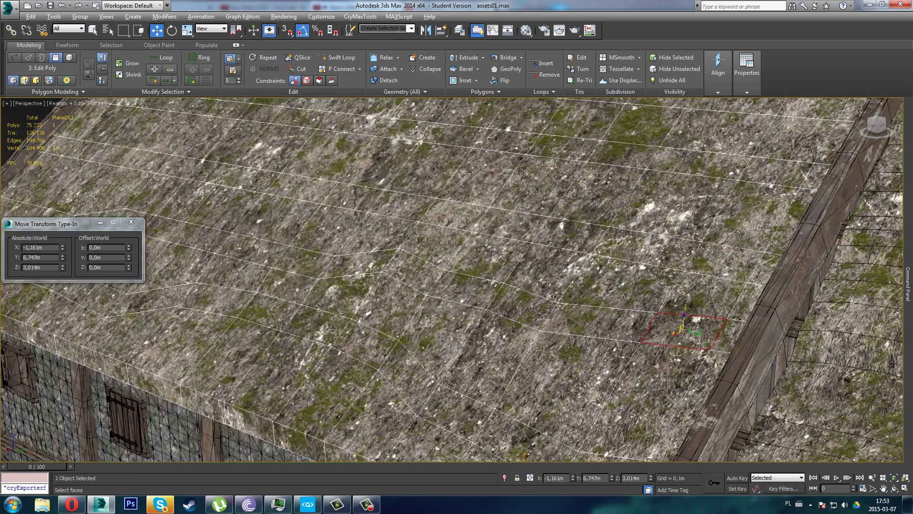
- Fine-tune polygons of the row toward the far gable, moving the gable-side polygon about 0.04 m in X and -0.024 m in Z
scroll(547, 315, "down", 3)
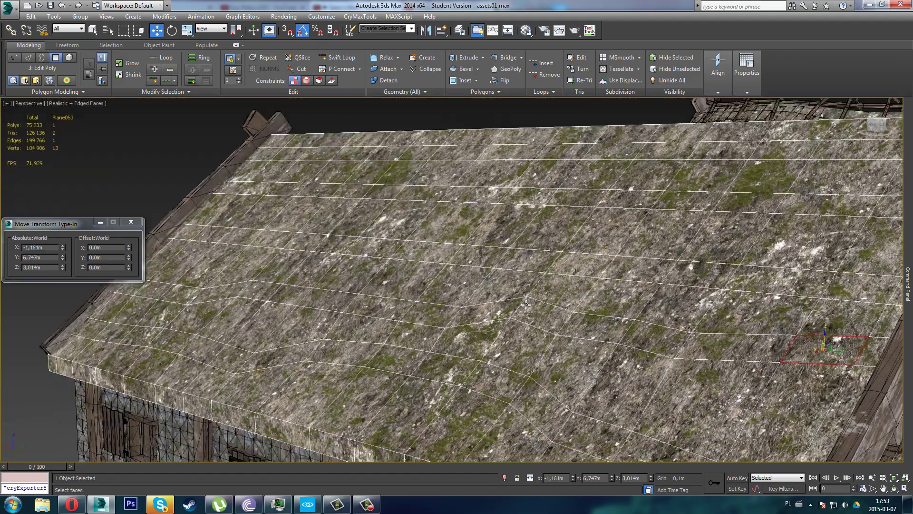
middle_click_drag(547, 315, 432, 274)
left_click(486, 280)
left_click(441, 266, "ctrl")
left_click(418, 257, "ctrl")
scroll(435, 270, "down", 2)
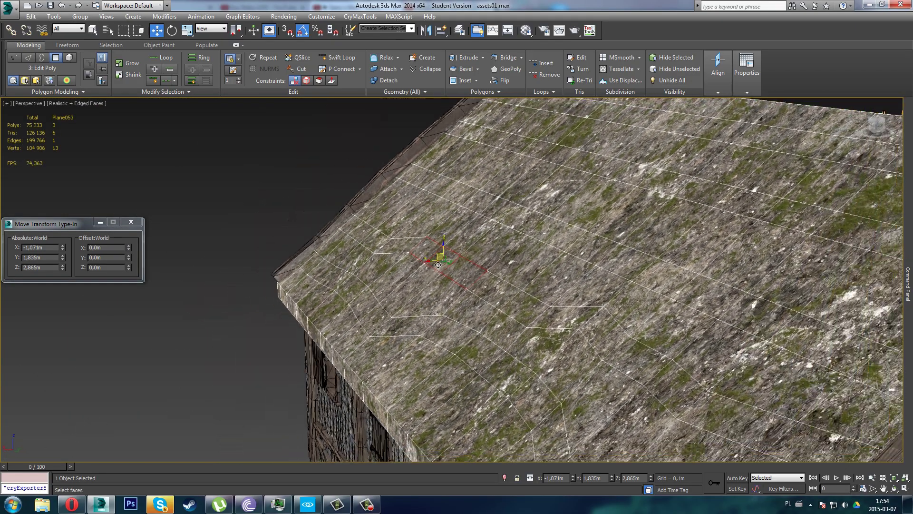
left_click(507, 294)
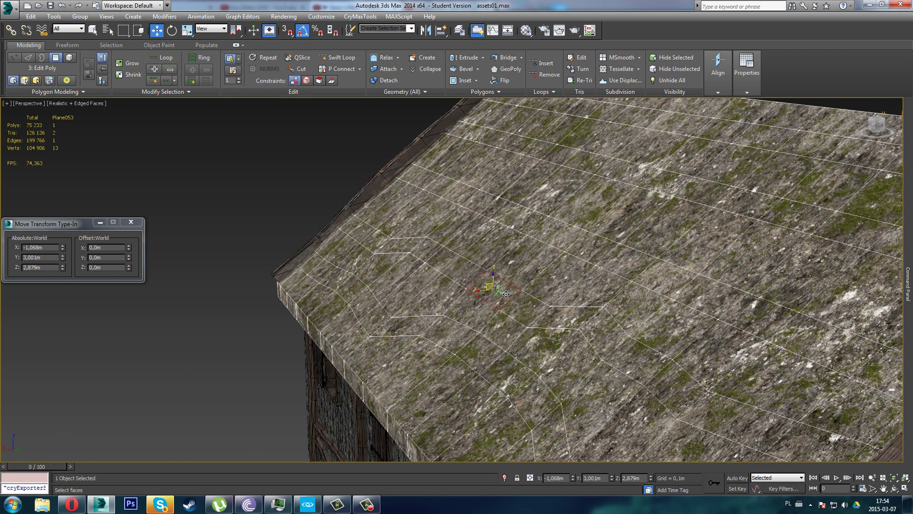
left_click(446, 263)
left_click_drag(457, 269, 450, 276)
middle_click_drag(450, 276, 392, 262, "alt")
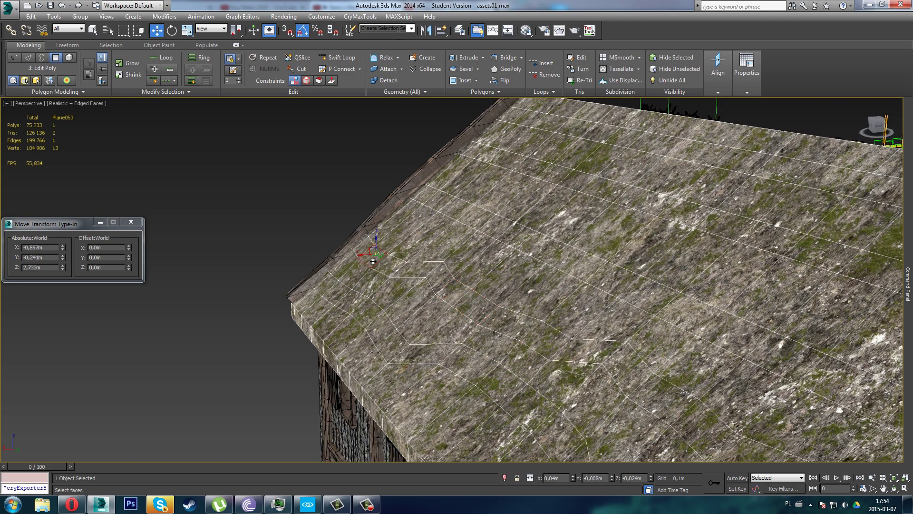
- Select three polygons of the next row up at the far gable and shift them up the slope
middle_click_drag(436, 231, 382, 225, "alt")
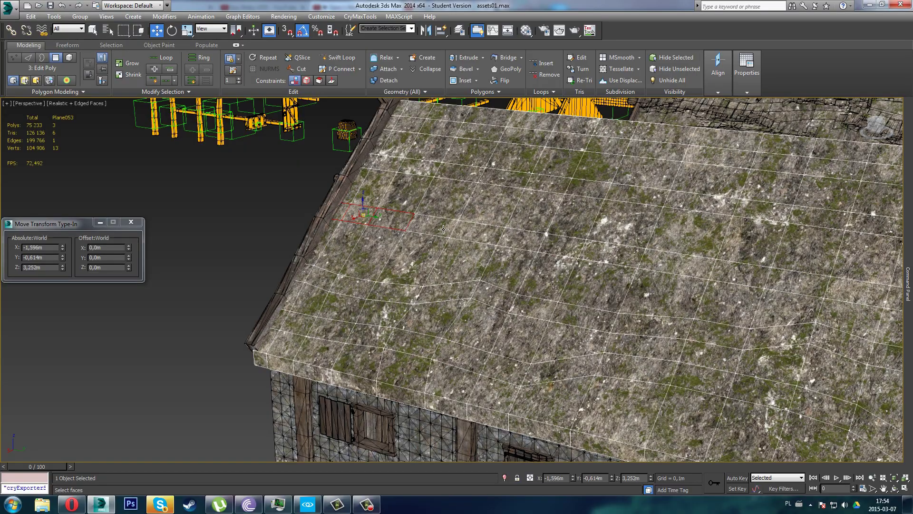
middle_click_drag(443, 229, 450, 252, "alt")
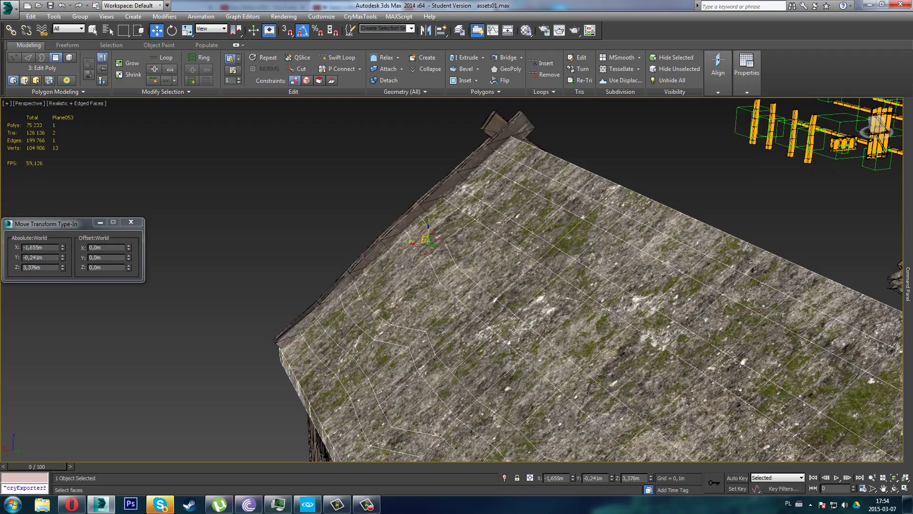
middle_click_drag(514, 330, 475, 255, "alt")
- Move two polygons of that row near the reference-roof end up the slope, about -0.154 m in X and 0.098 m in Z
middle_click_drag(369, 280, 565, 259, "alt")
middle_click_drag(654, 281, 643, 300, "alt")
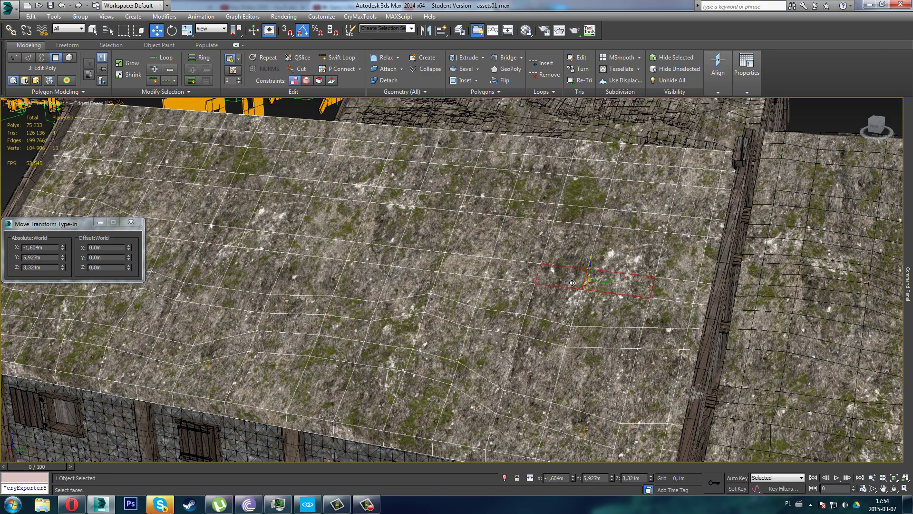
scroll(572, 283, "down", 5)
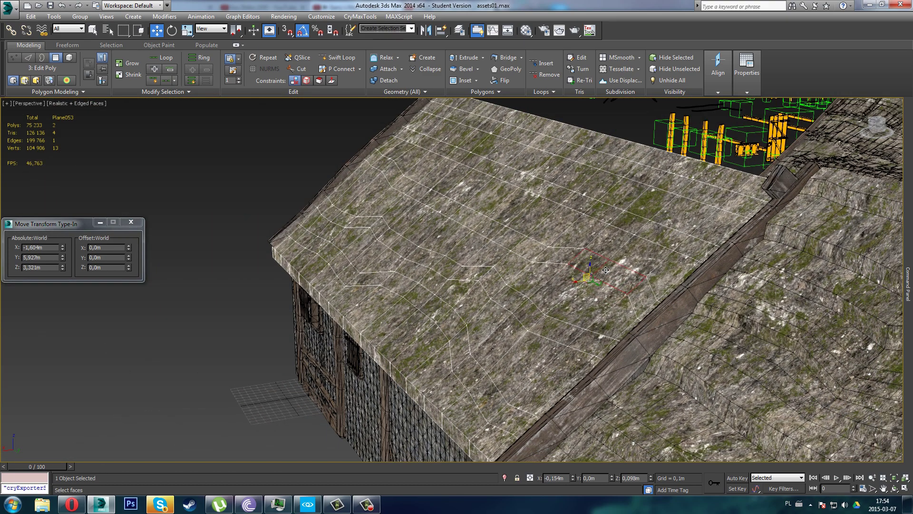
- Select four polygons in the middle stretch of the same row and move them down the slope
middle_click_drag(592, 267, 480, 255, "alt")
left_click(444, 221)
scroll(475, 243, "up", 2)
left_click_drag(472, 232, 447, 256)
middle_click_drag(490, 256, 456, 250, "alt")
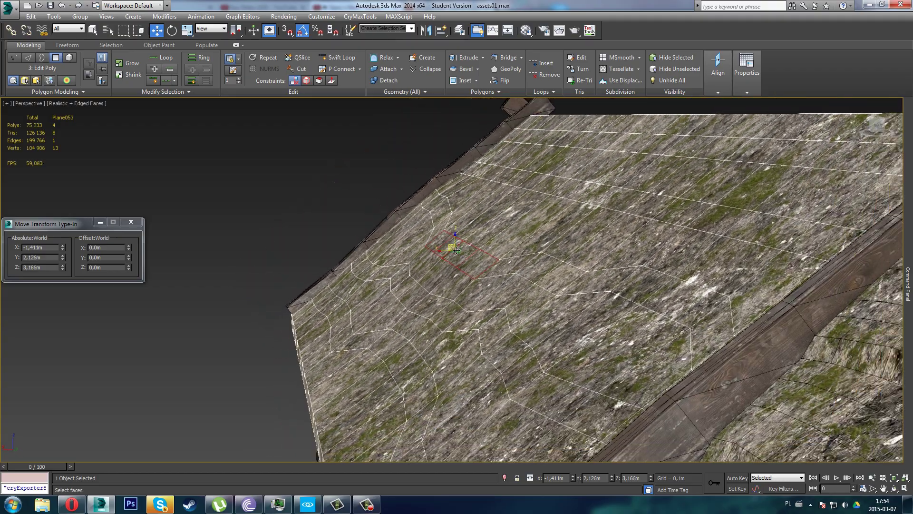
- Select four polygons of a higher row near the far gable, move them up the slope, and adjust two of them
middle_click_drag(545, 278, 447, 242, "alt")
middle_click_drag(675, 322, 606, 325, "alt")
scroll(605, 324, "up", 2)
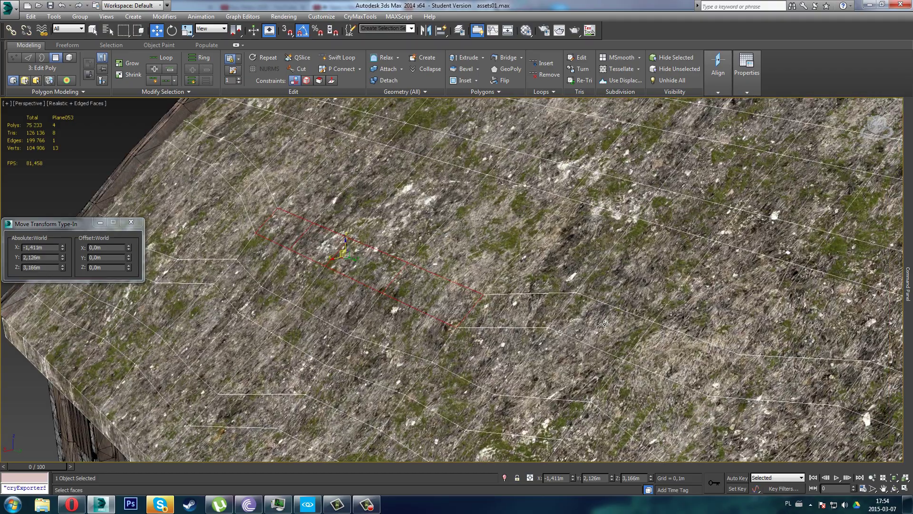
middle_click_drag(407, 166, 439, 293)
scroll(440, 293, "down", 3)
scroll(308, 197, "up", 3)
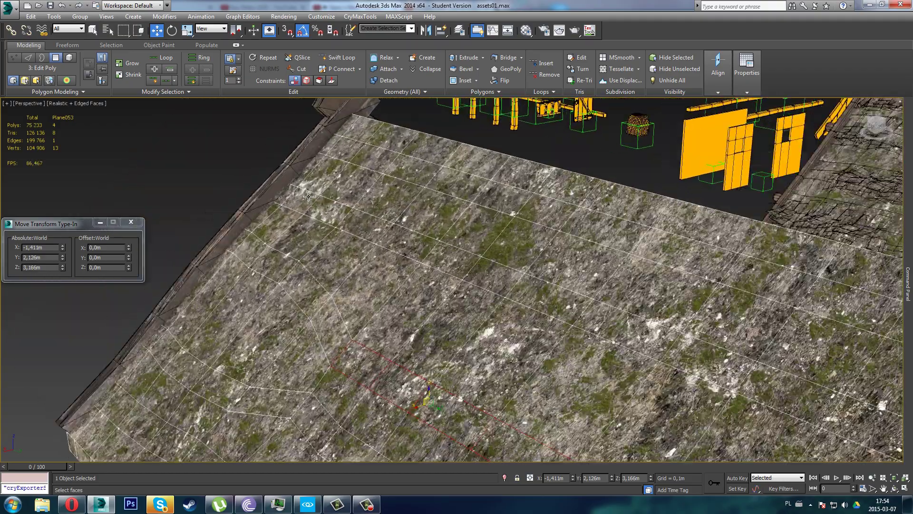
left_click(406, 251)
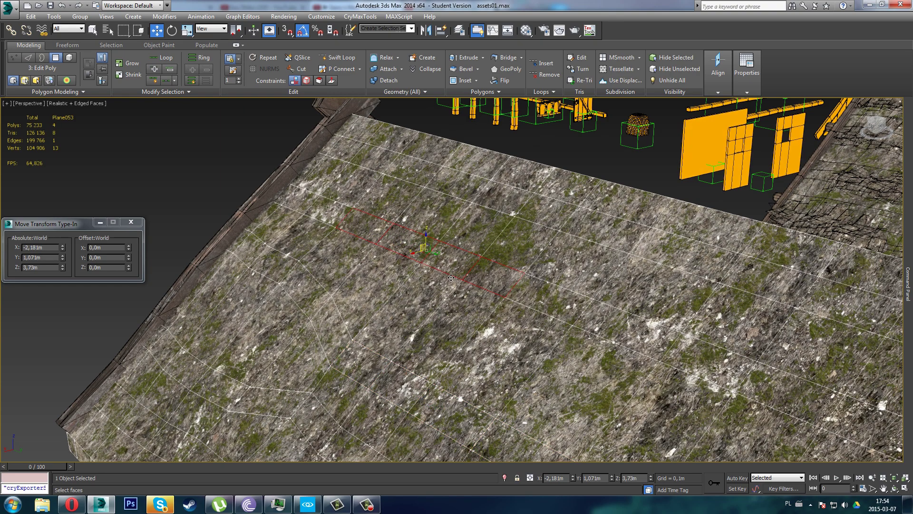
middle_click_drag(451, 278, 430, 268, "alt")
left_click_drag(423, 249, 448, 241)
left_click(449, 241)
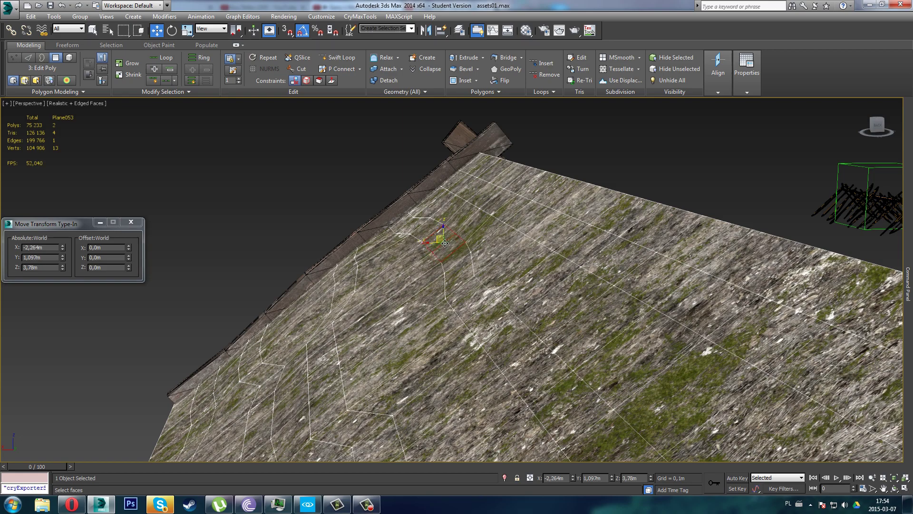
- Move three polygons of that higher row near the reference-roof end up the slope, about -0.162 m in X and 0.115 m in Z
middle_click_drag(515, 317, 726, 337)
scroll(499, 277, "down", 3)
left_click(762, 327)
left_click(732, 322, "ctrl")
left_click(691, 313, "ctrl")
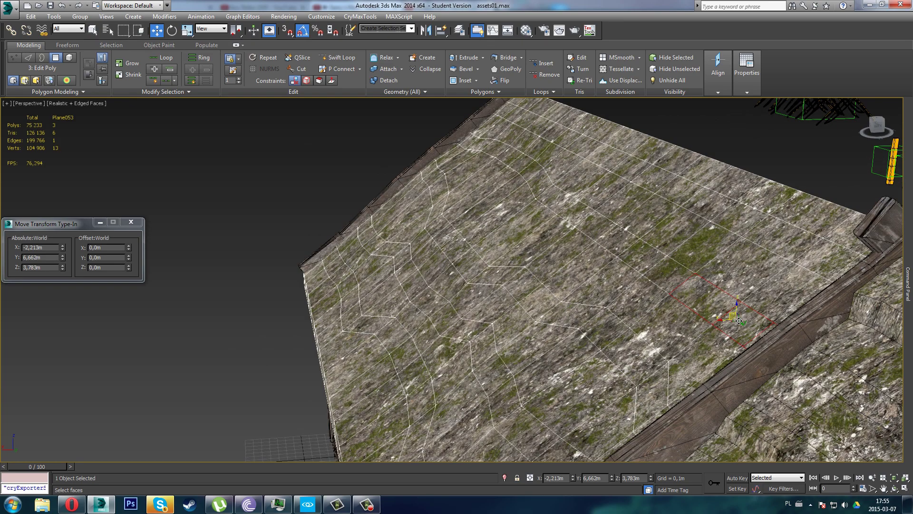
left_click_drag(739, 321, 763, 301)
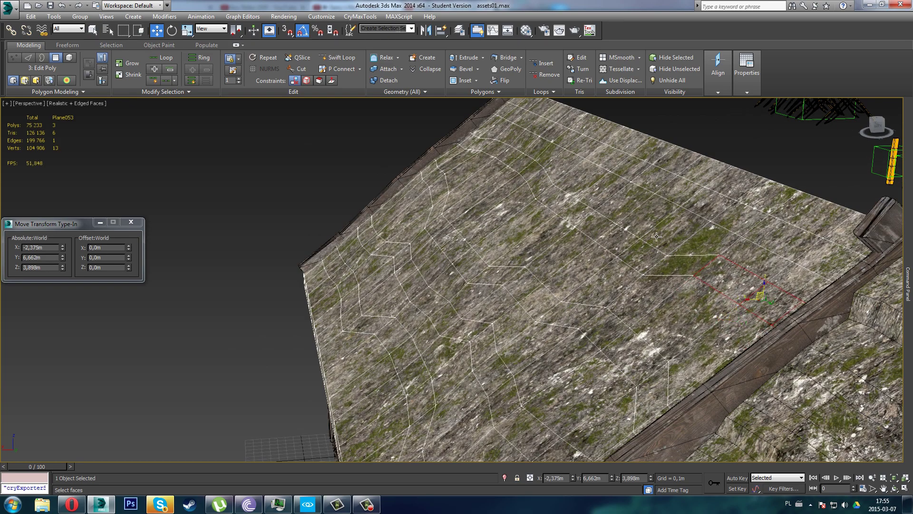
- Select three polygons in the middle of the same higher row and move them down the slope
middle_click_drag(656, 237, 708, 296)
left_click(645, 273)
mouse_move(584, 264)
middle_mouse_down("alt")
mouse_move(636, 271)
mouse_move(570, 274)
middle_mouse_up("alt")
left_click(588, 269, "ctrl")
left_click(557, 268, "ctrl")
middle_click_drag(655, 279, 596, 277, "alt")
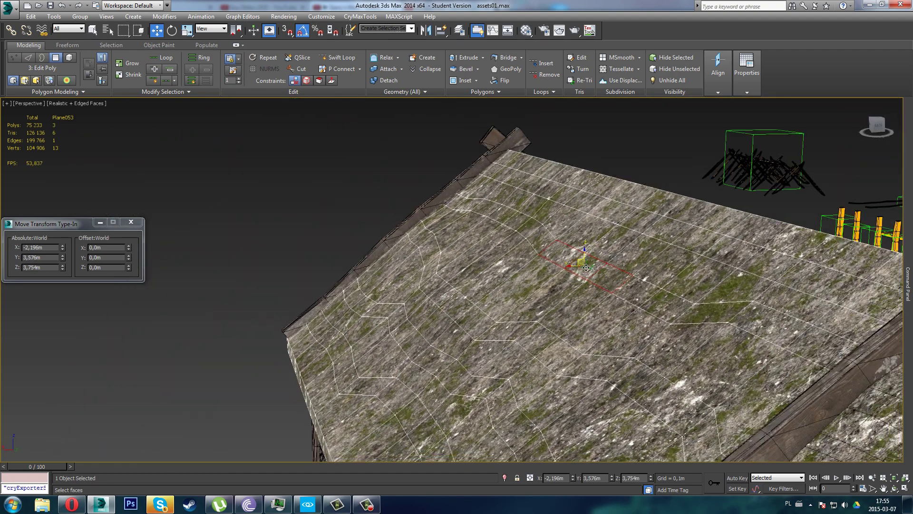
left_click_drag(596, 273, 580, 285)
- Select four polygons of the row below the ridge toward the reference-roof end and move them slightly down the slope
middle_click_drag(579, 287, 663, 316, "alt")
left_click(597, 296, "ctrl")
middle_click_drag(771, 324, 766, 303, "alt")
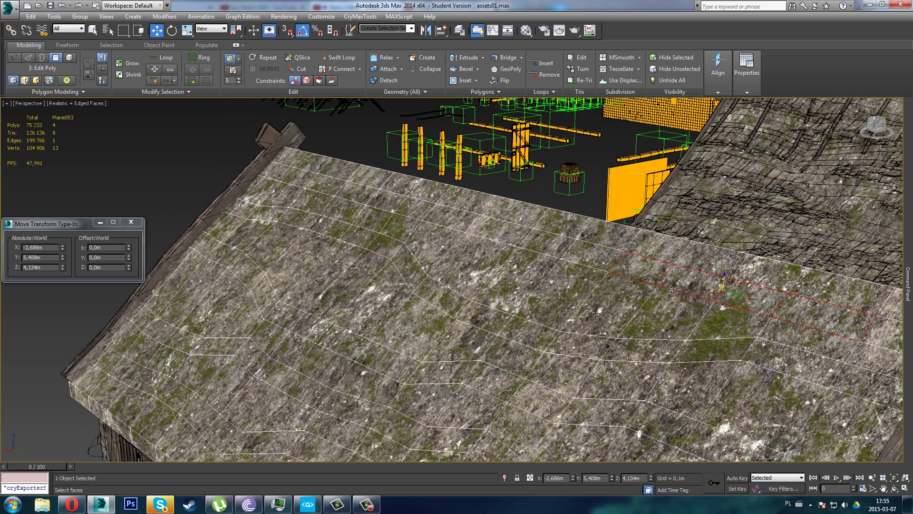
middle_click_drag(671, 290, 674, 294, "alt")
mouse_move(721, 292)
left_mouse_down()
mouse_move(730, 287)
mouse_move(716, 299)
left_mouse_up()
- Select four polygons of the row below the ridge at the far gable and shift them slightly down the slope
middle_click_drag(682, 269, 618, 270, "alt")
middle_click_drag(483, 163, 508, 191)
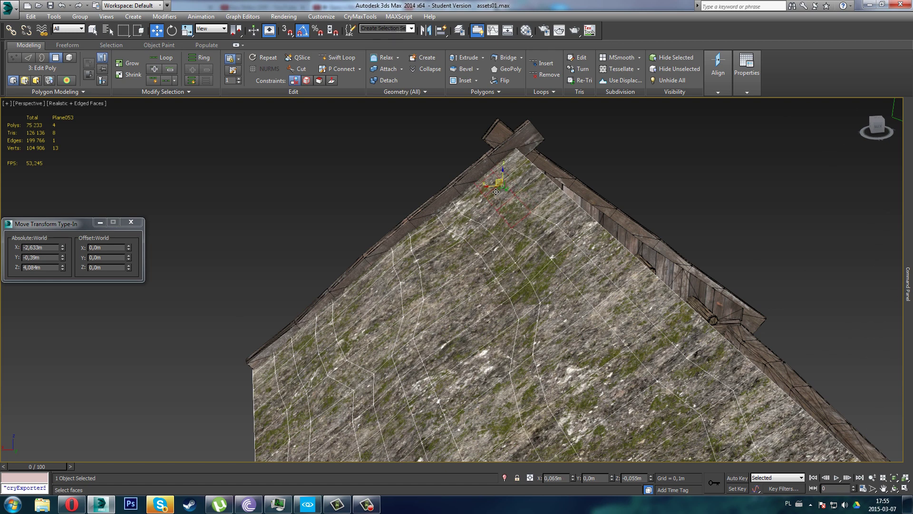
left_click_drag(496, 192, 502, 191)
middle_click_drag(562, 246, 583, 243, "alt")
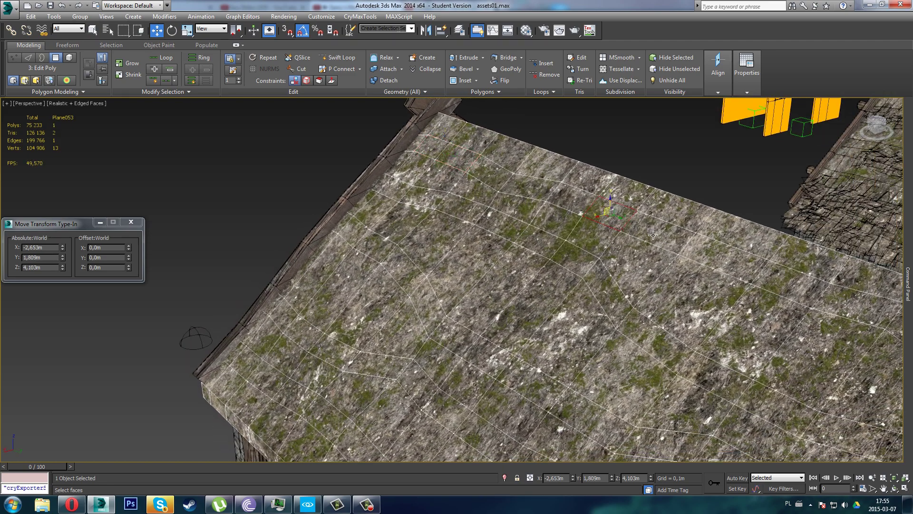
- Select four polygons farther along the row below the ridge, move them slightly up the slope, and refine two of them
left_click(729, 259, "ctrl")
middle_click_drag(728, 259, 633, 218, "alt")
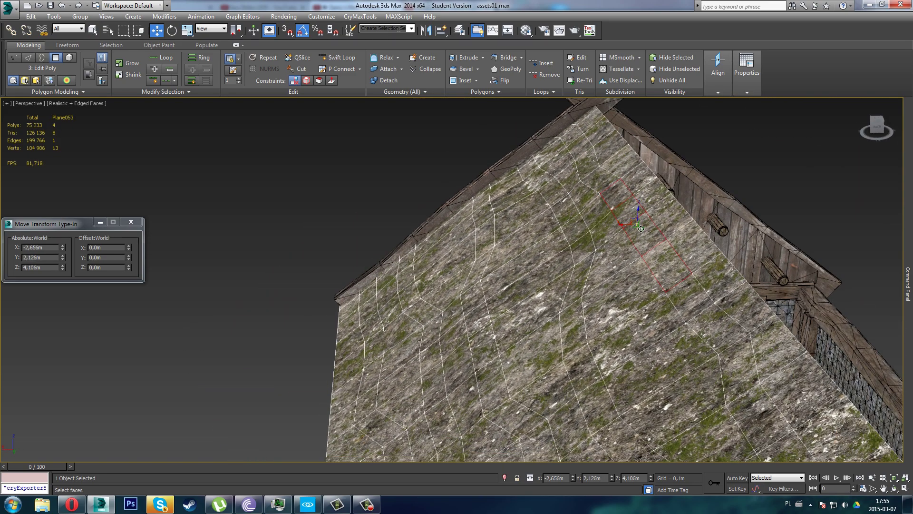
left_click_drag(632, 226, 647, 219)
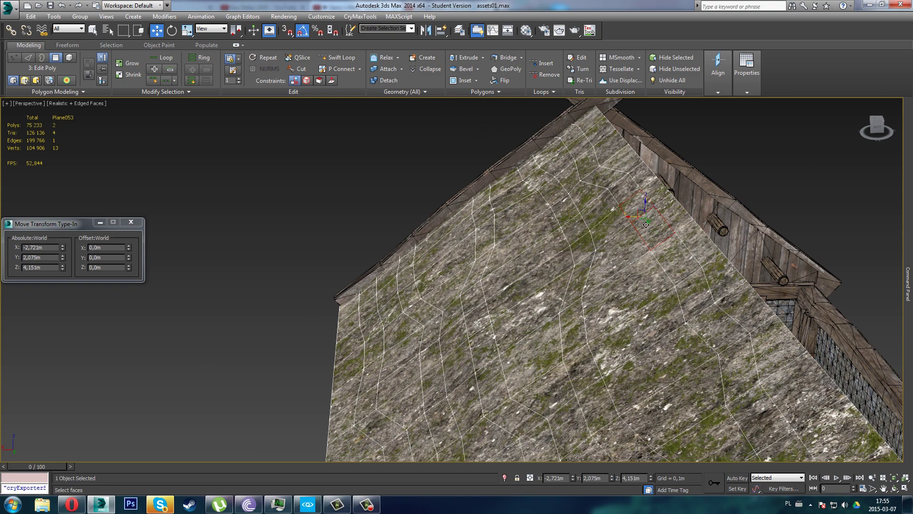
- Add another Edit Poly modifier to the roof plane and switch to edge editing near the low row
middle_click_drag(643, 225, 416, 298, "alt")
key("2")
mouse_move(907, 214)
left_click(754, 144)
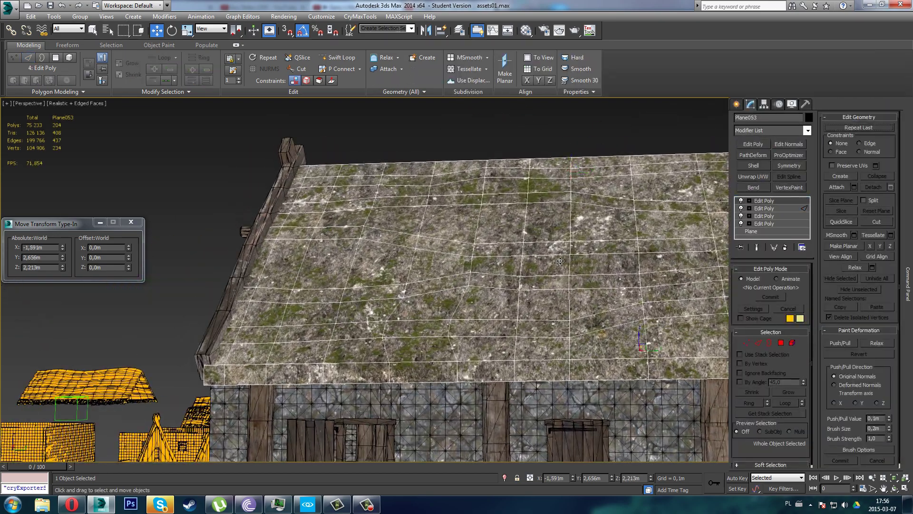
middle_click_drag(268, 359, 429, 269)
scroll(321, 347, "down", 2)
key("2")
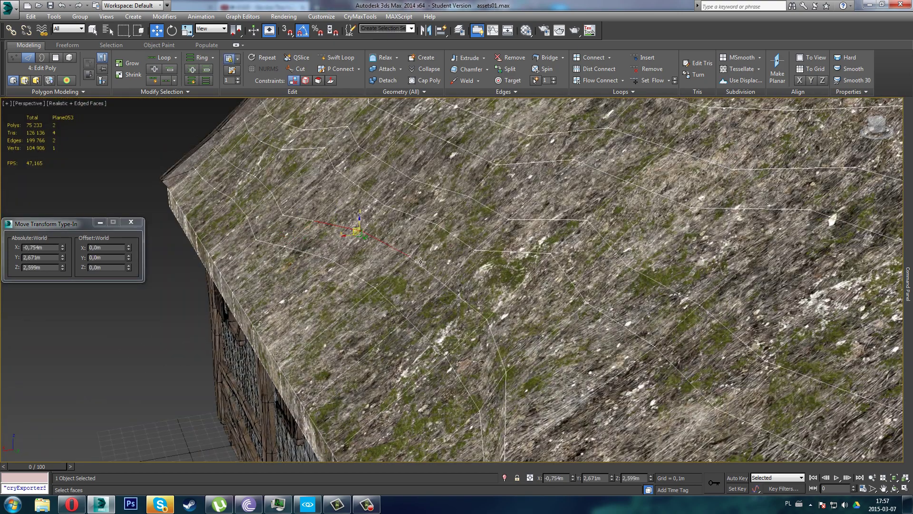
- Select three edges along the low row's bend and pull them outward into a raised step, about 0.12 m in X and 0.03 m in Z
middle_click_drag(421, 261, 452, 258, "alt")
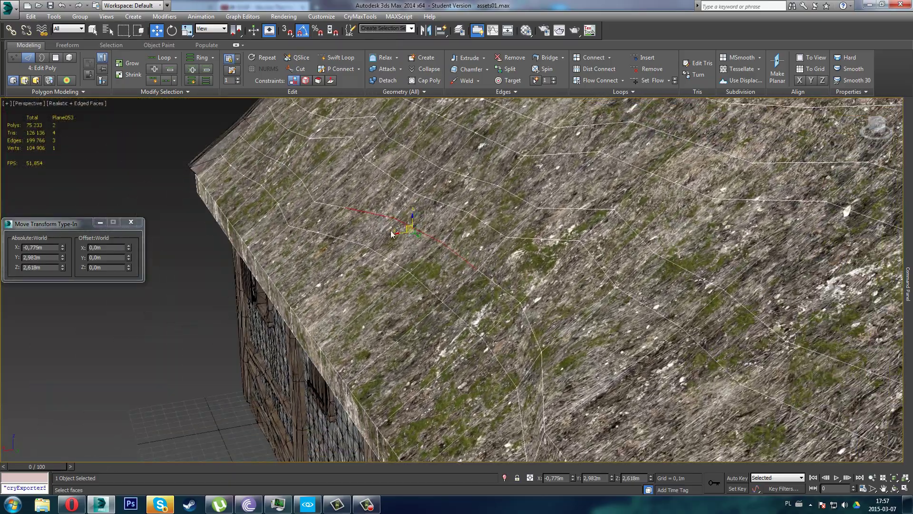
left_click_drag(405, 240, 393, 240)
middle_click_drag(411, 222, 381, 229, "alt")
left_click_drag(394, 234, 393, 231)
mouse_move(393, 230)
middle_mouse_down("alt")
mouse_move(381, 210)
mouse_move(390, 235)
middle_mouse_up("alt")
left_click_drag(390, 235, 384, 239)
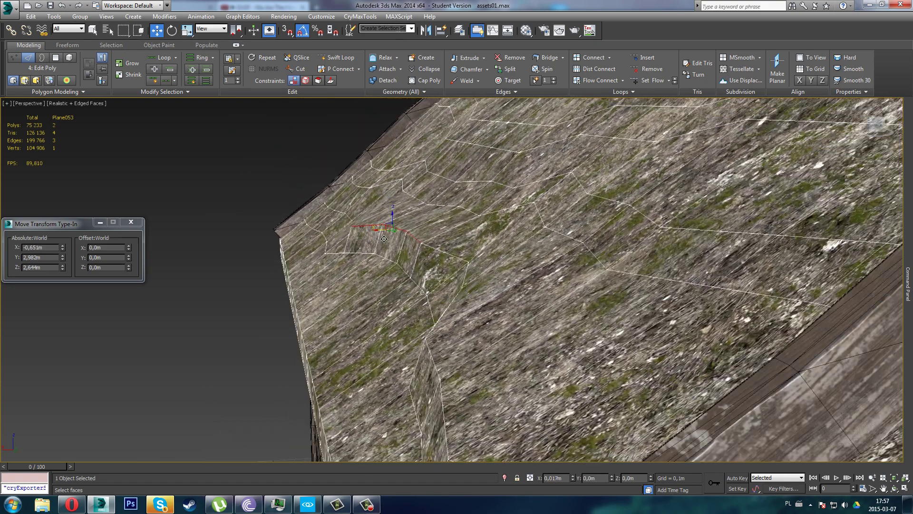
- Switch to vertex editing and pull the vertex at the reference-roof side of the raised step outward
middle_click_drag(344, 227, 506, 268, "alt")
key("1")
left_click(508, 257)
left_click_drag(507, 260, 519, 257)
middle_click_drag(520, 257, 566, 271, "alt")
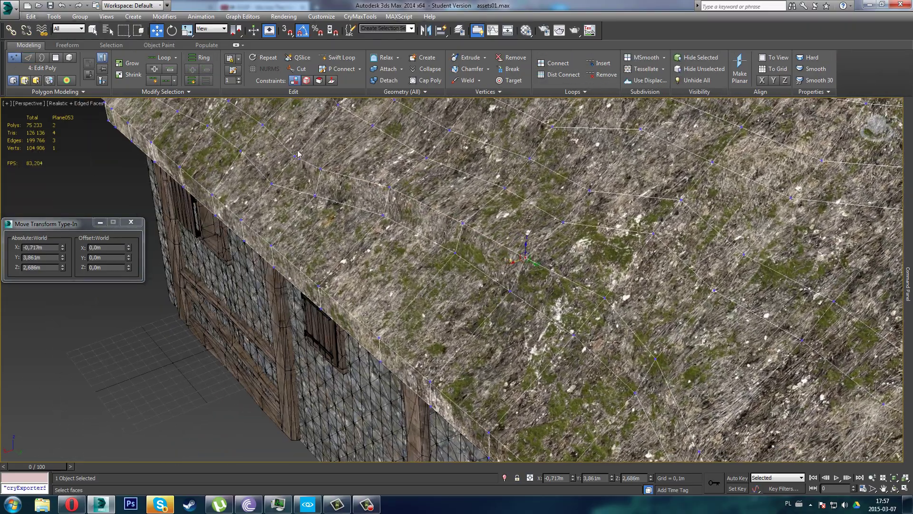
- Pull the vertex at the far-gable side of the raised step outward to extend the ledge
left_click(303, 170)
mouse_move(331, 217)
middle_mouse_down()
mouse_move(323, 205)
mouse_move(337, 229)
middle_mouse_up()
scroll(333, 221, "up", 5)
scroll(333, 222, "down", 3)
left_click_drag(333, 224, 307, 222)
scroll(318, 215, "down", 4)
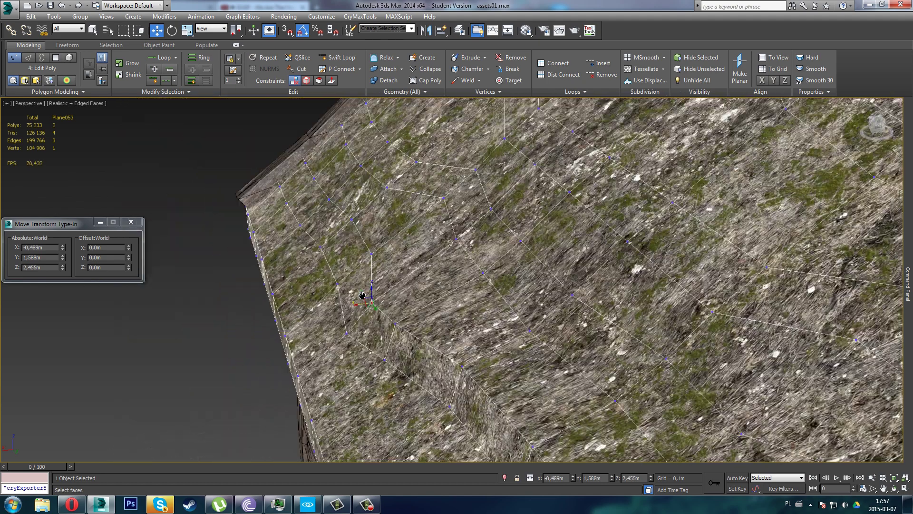
- Switch to edge editing, select three edges of the low row beside the far gable, and pull them outward into a raised step
middle_click_drag(317, 215, 337, 232)
scroll(336, 196, "up", 2)
key("2")
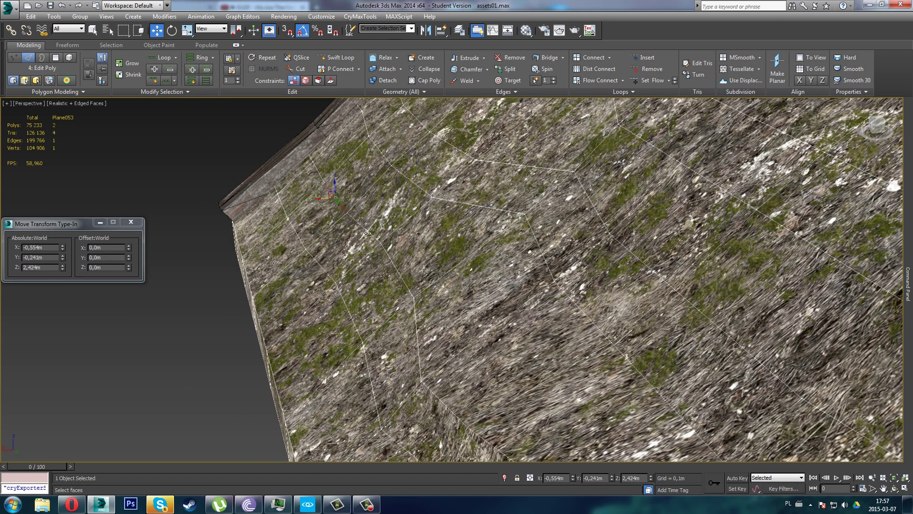
middle_click_drag(324, 180, 365, 240, "alt")
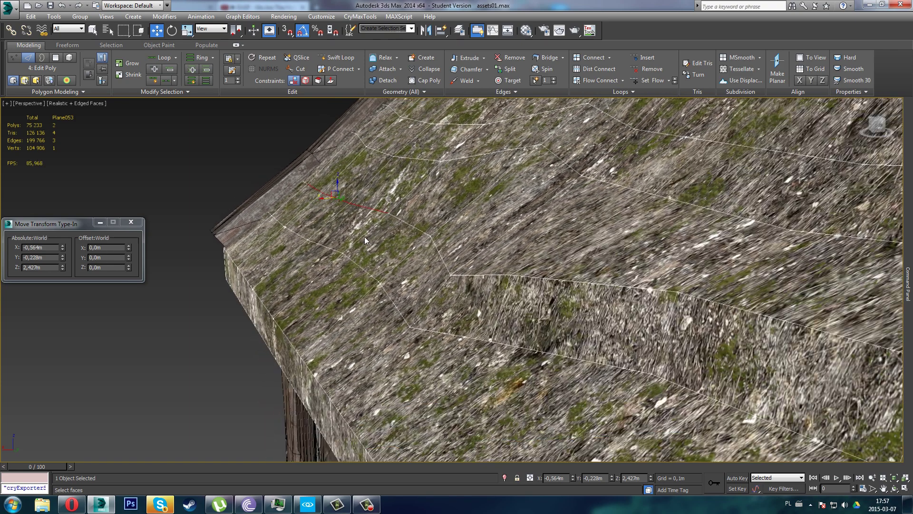
mouse_move(333, 207)
left_mouse_down("shift")
mouse_move(305, 206)
mouse_move(313, 182)
mouse_move(287, 192)
mouse_move(295, 191)
left_mouse_up("shift")
middle_click_drag(338, 212, 227, 203, "alt")
- Switch to vertex editing and pull the new step's gable-end vertex inward, about 0.06 m in X and 0.05 m in Z
key("1")
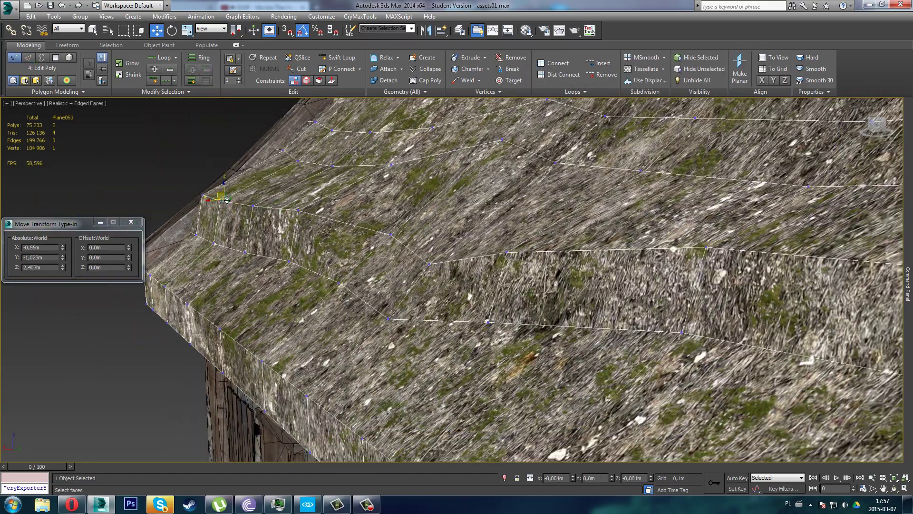
left_click_drag(227, 201, 232, 205)
middle_click_drag(232, 205, 701, 293, "alt")
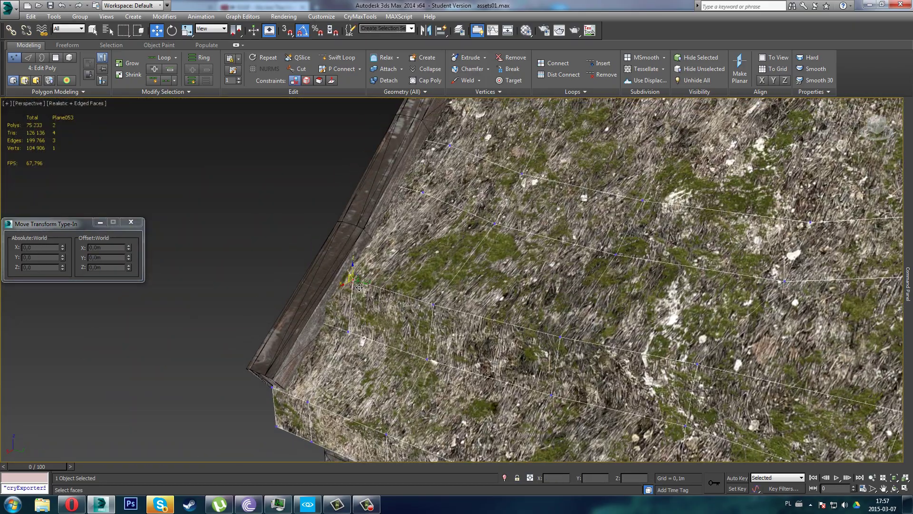
middle_click_drag(359, 288, 333, 277, "alt")
left_click_drag(350, 277, 370, 291)
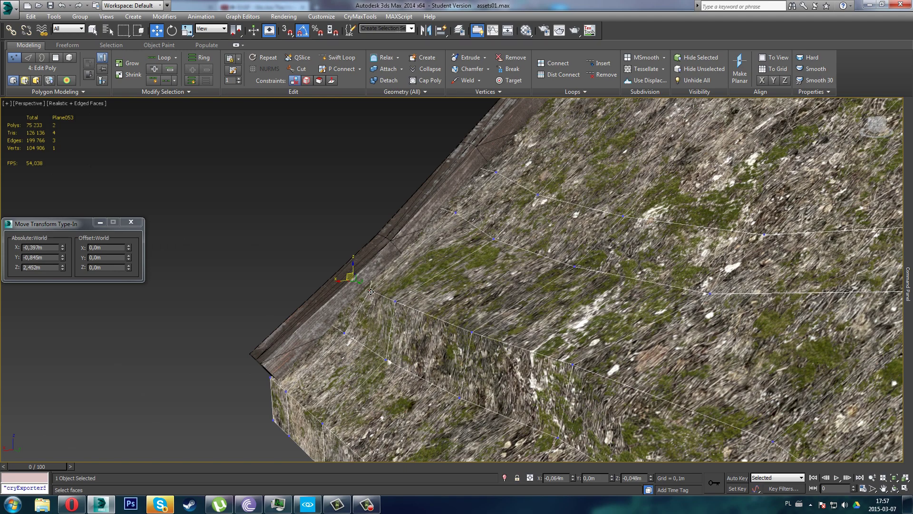
- Move the vertex at the inner end of the low gable step to reshape where the two raised sections meet
middle_click_drag(370, 291, 340, 240, "alt")
middle_click_drag(409, 269, 398, 264, "alt")
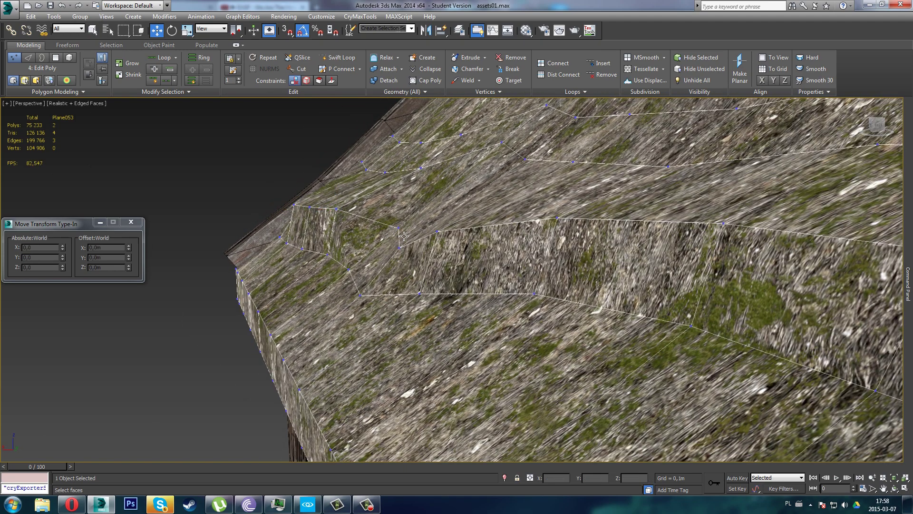
left_click_drag(395, 238, 333, 218)
scroll(341, 240, "down", 5)
middle_click_drag(354, 251, 398, 251, "alt")
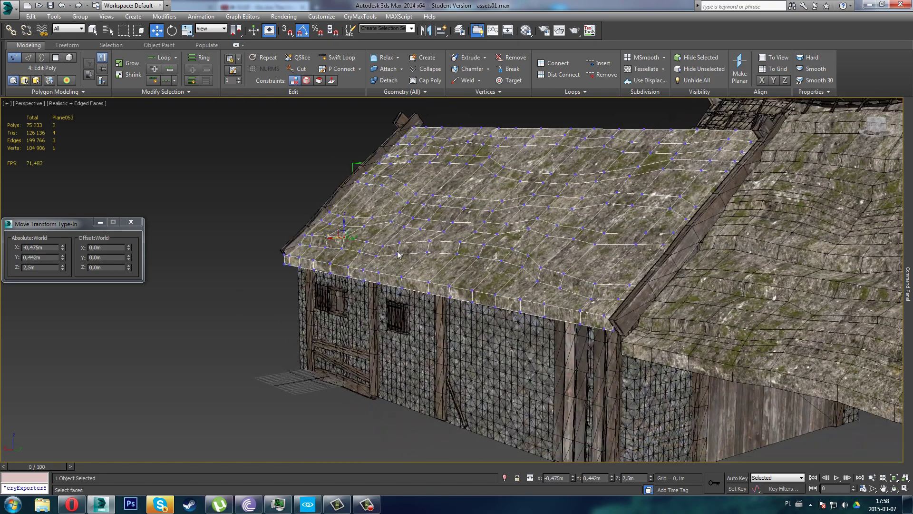
- Switch to edge editing and select the first edges of the next row up beside the far gable
scroll(481, 262, "up", 3)
scroll(307, 256, "up", 2)
middle_click_drag(291, 188, 270, 222)
key("2")
scroll(332, 246, "up", 3)
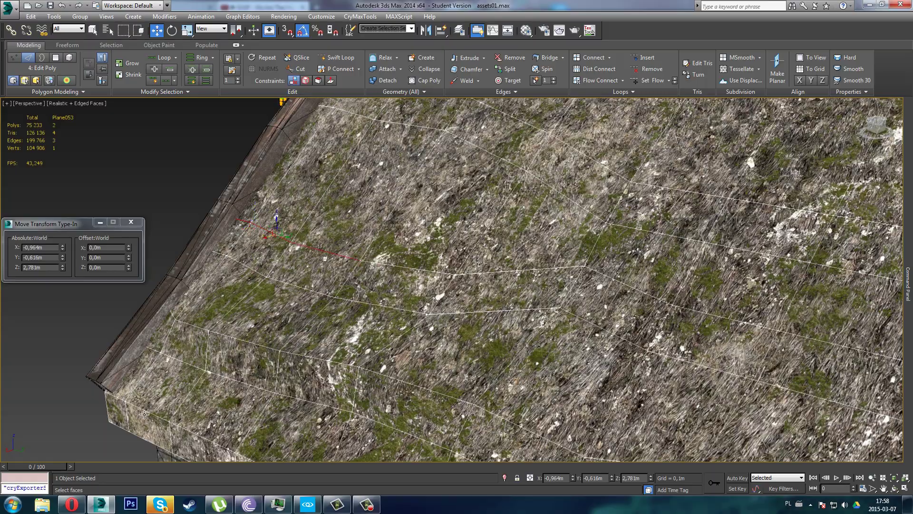
key("alt+Tab")
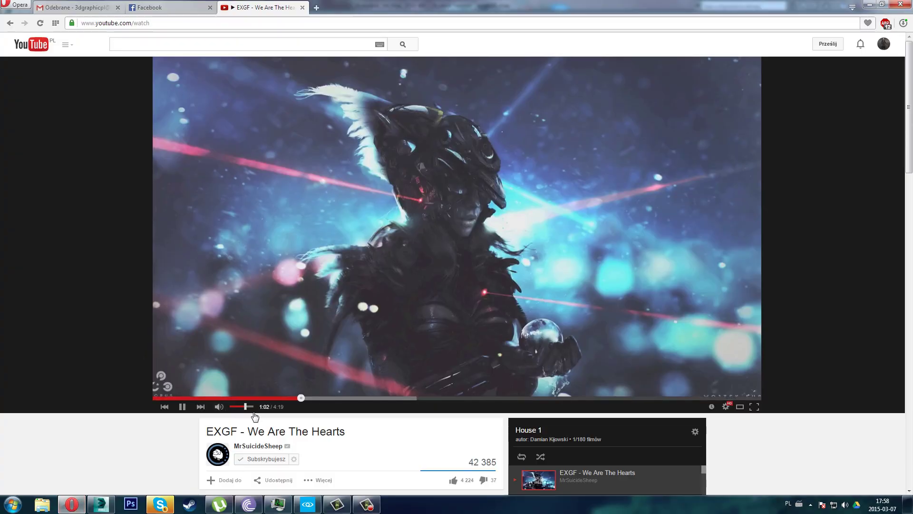
left_click(100, 504)
- Extend the selection to four edges along the second row beside the far gable and pull them outward into a raised step
middle_click_drag(426, 276, 522, 336, "alt")
scroll(523, 336, "up", 5)
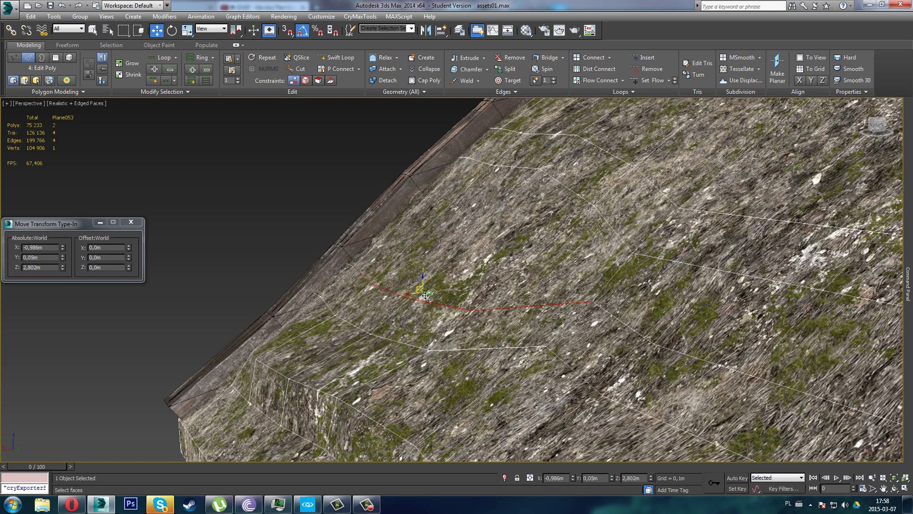
left_click_drag(426, 295, 382, 270)
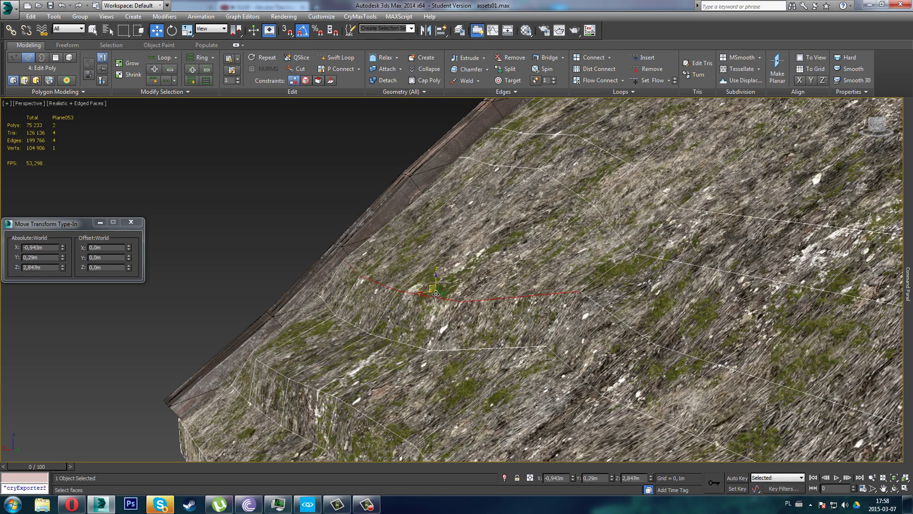
left_click_drag(436, 294, 423, 286)
middle_click_drag(392, 271, 471, 285, "alt")
- Switch to vertex editing and move the second-row step's gable-end vertex to X -0.906 m, Z 2.839 m
key("1")
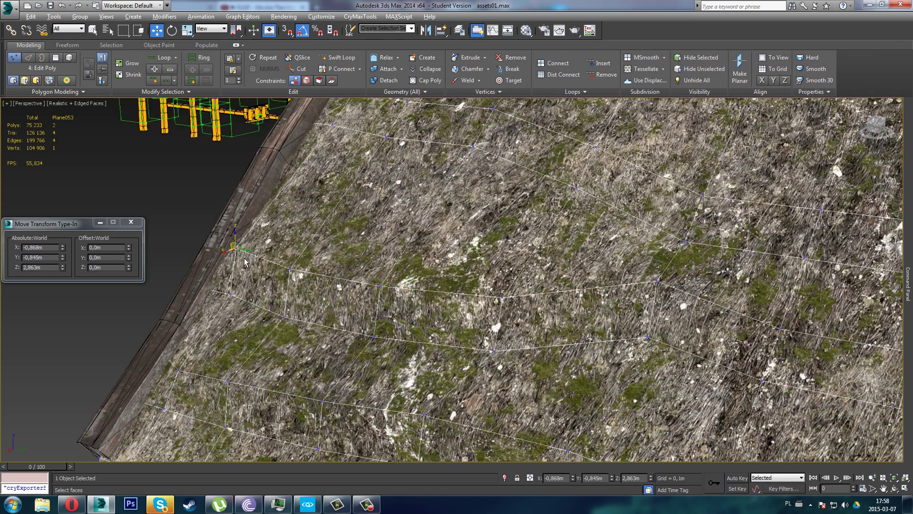
middle_click_drag(244, 262, 232, 249, "alt")
left_click_drag(232, 245, 240, 250)
middle_click_drag(249, 257, 294, 272, "alt")
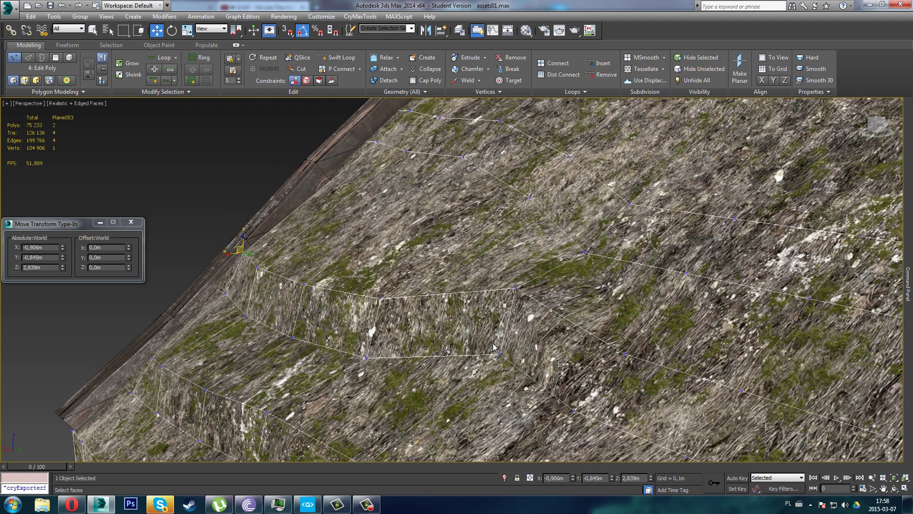
- Move the upper vertex at the inner end of the second-row step to X -1.092 m, Z 2.93 m, and nudge the vertex beneath it
middle_click_drag(536, 317, 479, 290, "alt")
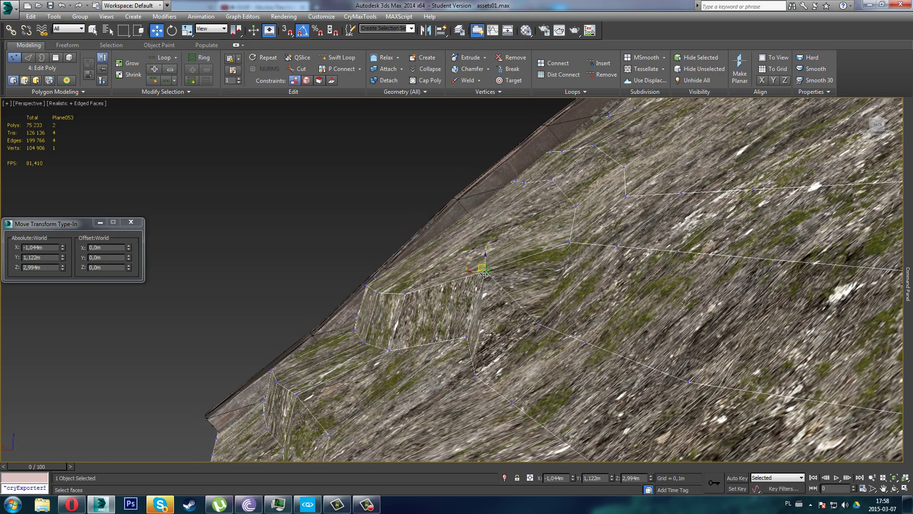
left_click_drag(484, 272, 499, 293)
middle_click_drag(444, 324, 487, 361, "alt")
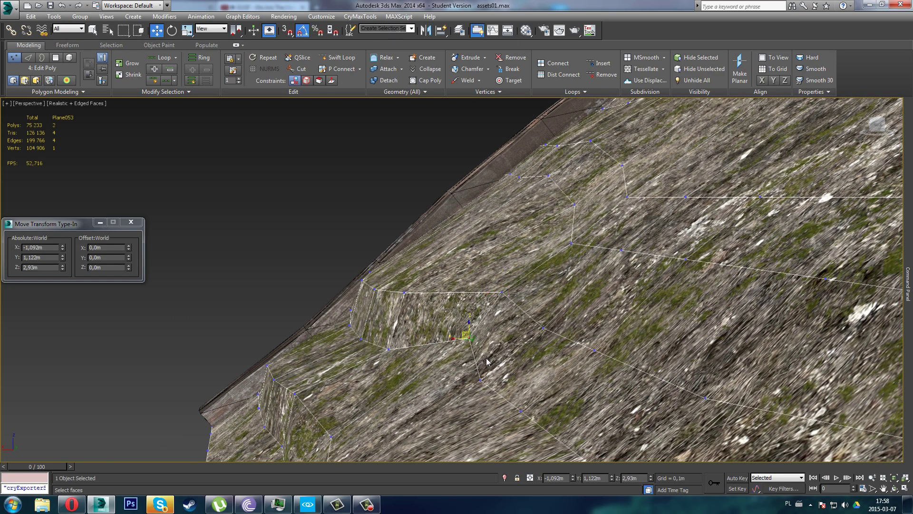
left_click_drag(469, 339, 459, 338)
- Switch to edge editing, select the second row's edges toward the reference-roof side, and pull them outward into a raised step
middle_click_drag(460, 338, 370, 236, "alt")
middle_click_drag(487, 262, 391, 286)
middle_click_drag(482, 232, 504, 266, "alt")
key("2")
left_click(501, 248)
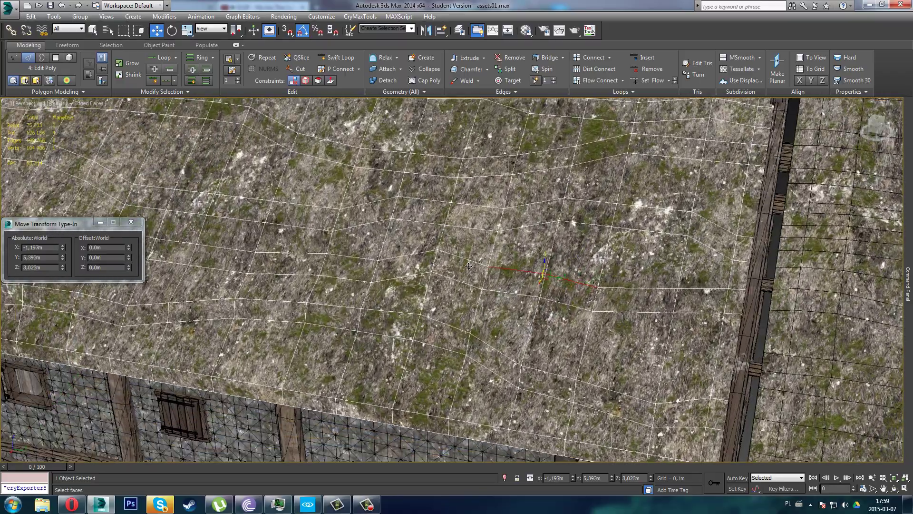
middle_click_drag(447, 269, 489, 276, "alt")
left_click_drag(497, 268, 472, 267)
middle_click_drag(481, 266, 467, 269, "alt")
left_click_drag(490, 263, 486, 269)
- Switch to vertex editing and adjust the new step's vertices, moving the one near the reference roof about 0.07 m in X
key("1")
middle_click_drag(594, 319, 608, 322, "alt")
left_click(608, 322)
left_click_drag(608, 321, 597, 322)
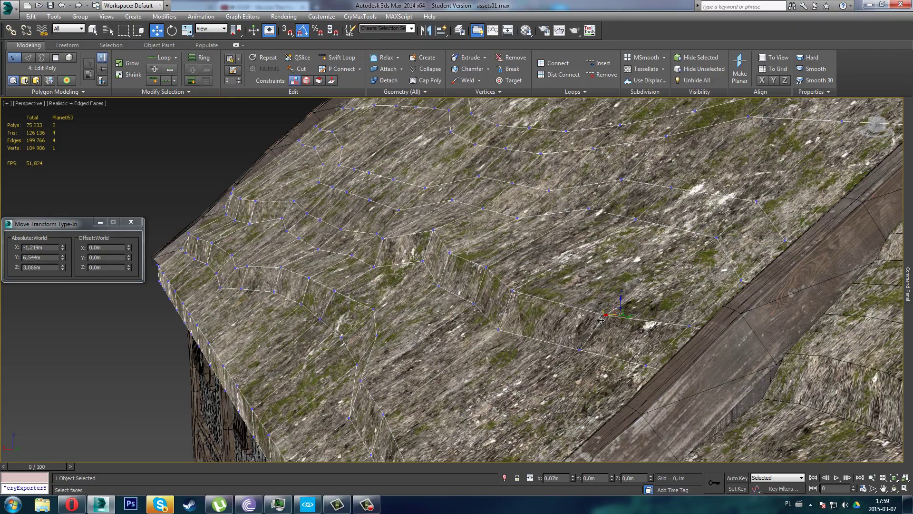
middle_click_drag(579, 314, 556, 357, "alt")
scroll(571, 310, "up", 2)
left_click(543, 290)
scroll(556, 309, "down", 1)
middle_click_drag(556, 314, 535, 310, "alt")
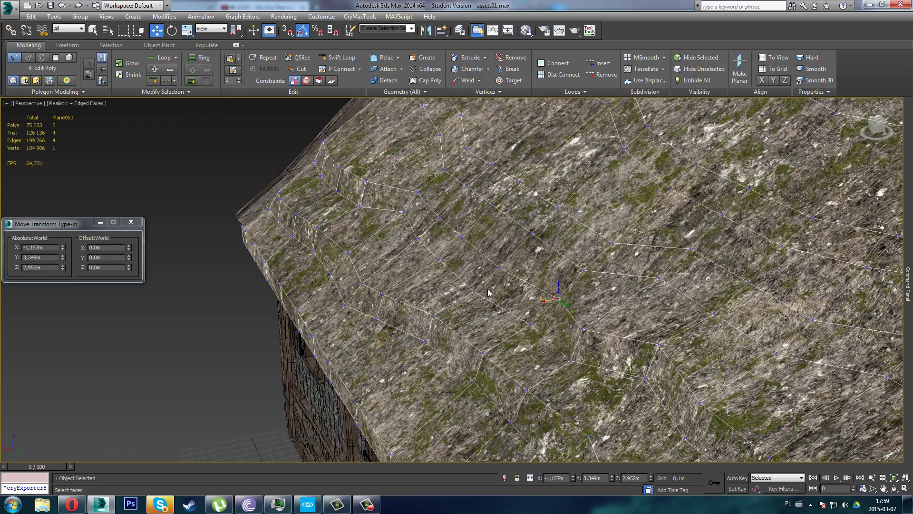
- Switch to edge editing, select seven consecutive edges along the mid-roof row, and pull them outward into a long raised step
middle_click_drag(488, 292, 435, 244, "alt")
key("2")
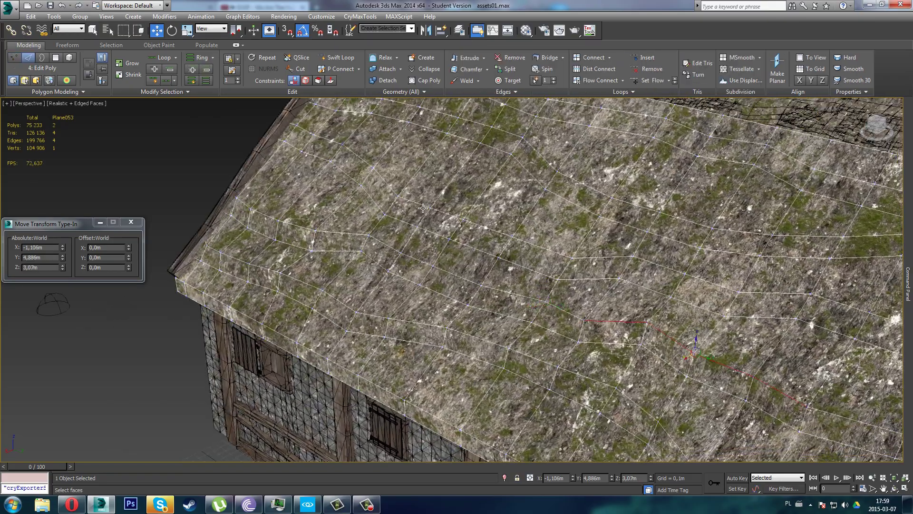
middle_click_drag(393, 191, 440, 267, "alt")
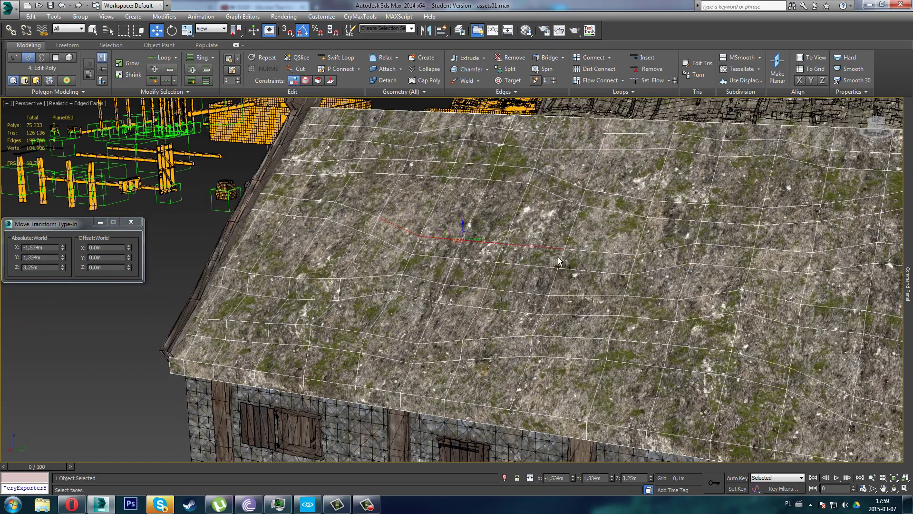
middle_click_drag(605, 266, 659, 241, "alt")
left_click(667, 253, "ctrl")
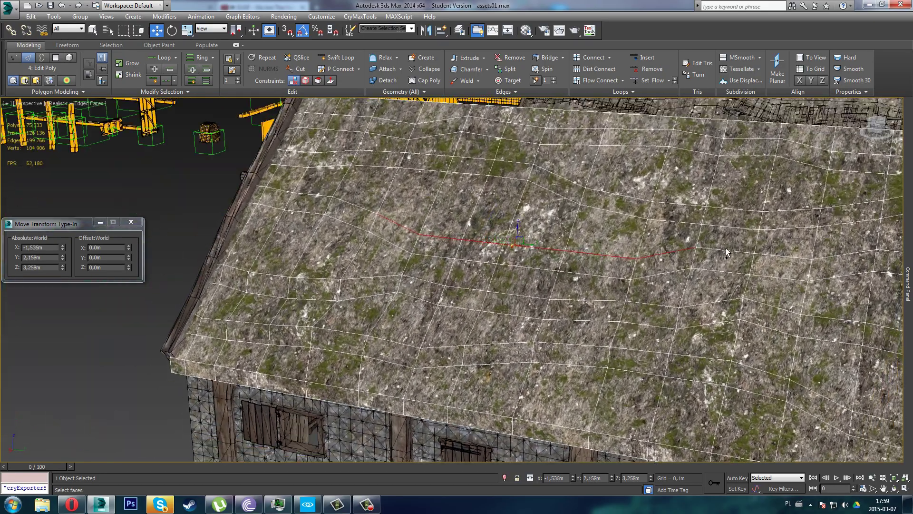
middle_click_drag(715, 262, 536, 246, "alt")
scroll(551, 250, "up", 2)
mouse_move(533, 245)
left_mouse_down()
mouse_move(531, 254)
mouse_move(517, 239)
left_mouse_up()
left_click_drag(514, 239, 590, 249)
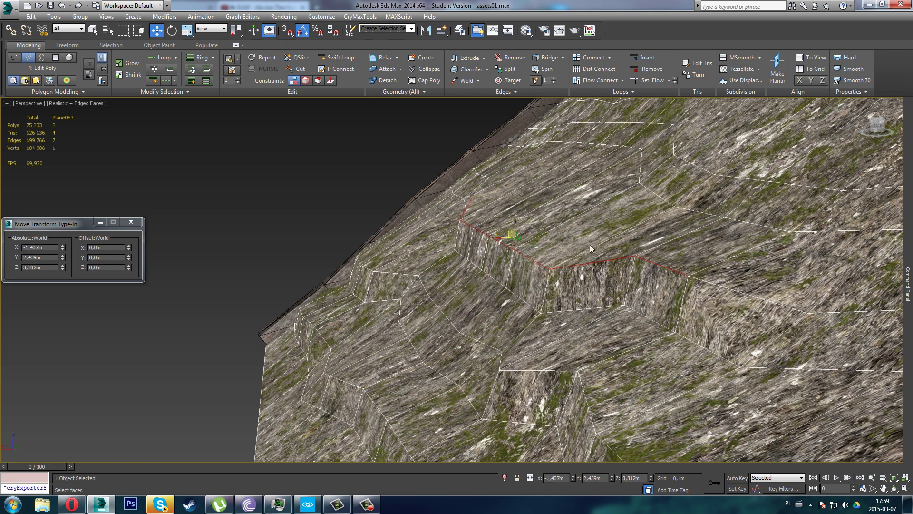
- Switch to vertex editing and move the vertex at the reference-roof end of the long step to X -1.596 m, Z 3.433 m
key("1")
left_click(689, 273)
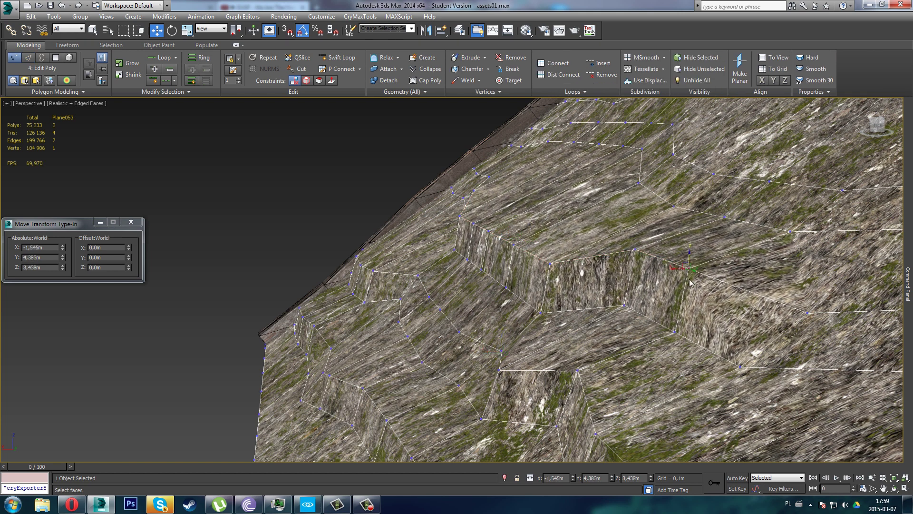
left_click_drag(685, 276, 711, 263)
- Reshape the far-gable end of the long mid-roof step by moving several neighbouring vertices along its upper edge
middle_click_drag(522, 259, 760, 318, "alt")
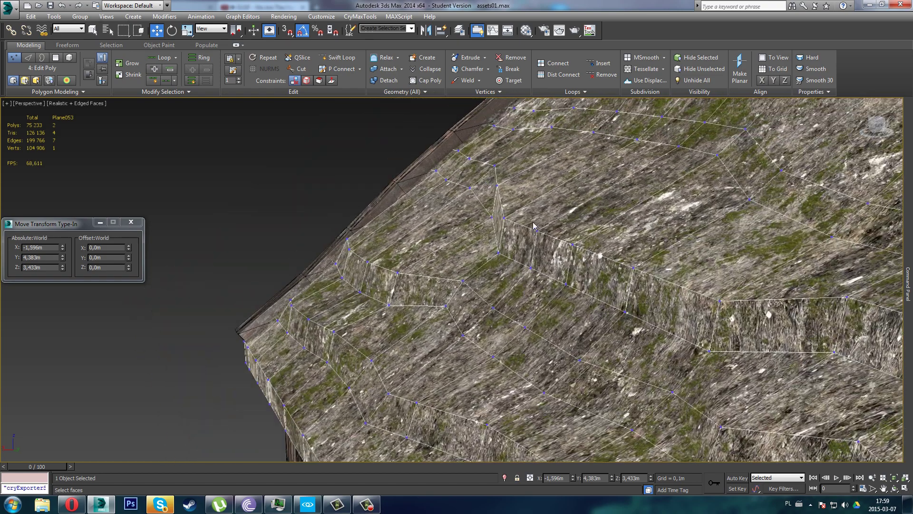
scroll(498, 186, "up", 3)
left_click(495, 212)
middle_click_drag(495, 213, 489, 250, "alt")
left_click_drag(490, 251, 476, 250)
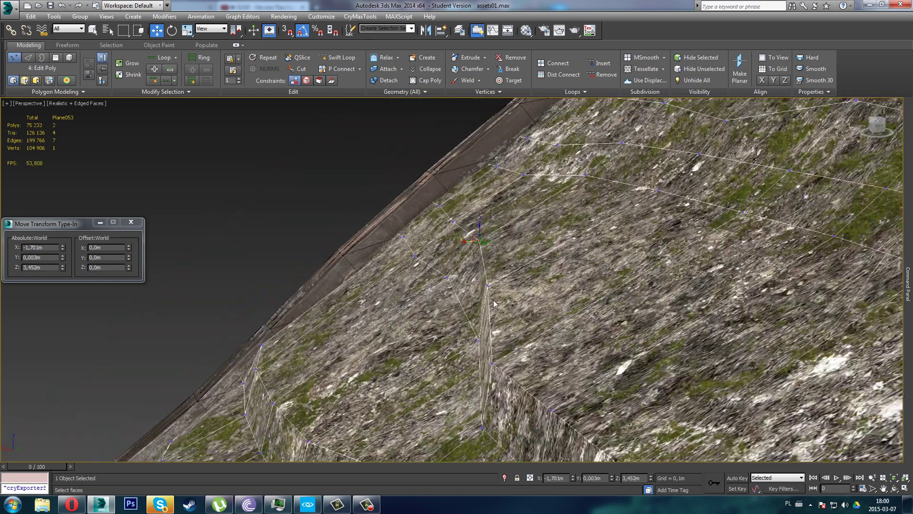
left_click_drag(482, 291, 493, 289)
middle_click_drag(498, 289, 529, 281, "alt")
left_click(536, 346)
left_click_drag(530, 350, 558, 347)
- Switch to edge editing and insert an edge loop down the roof beside the far gable with Swift Loop
middle_click_drag(524, 332, 405, 251, "alt")
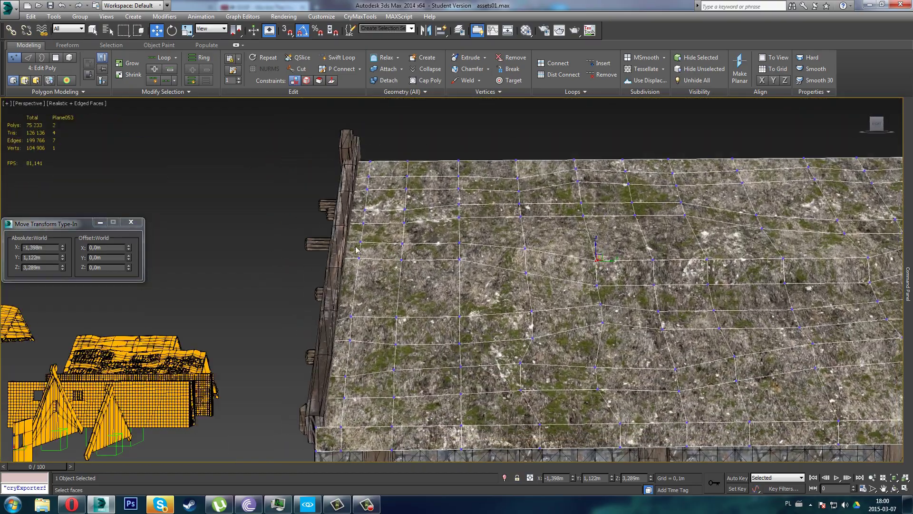
key("2")
left_click(433, 245, "ctrl")
middle_click_drag(660, 289, 404, 266, "alt")
scroll(252, 247, "up", 3)
middle_click_drag(253, 247, 353, 236, "alt")
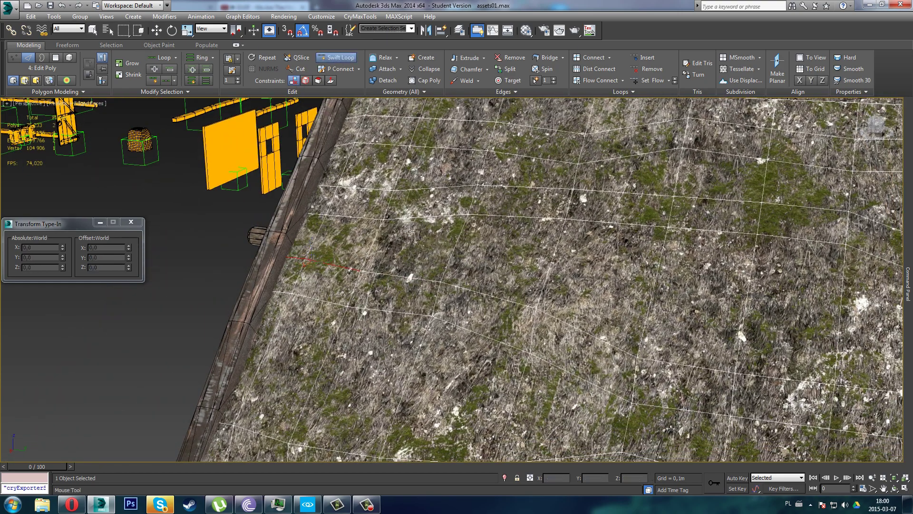
left_click(408, 266)
key("w")
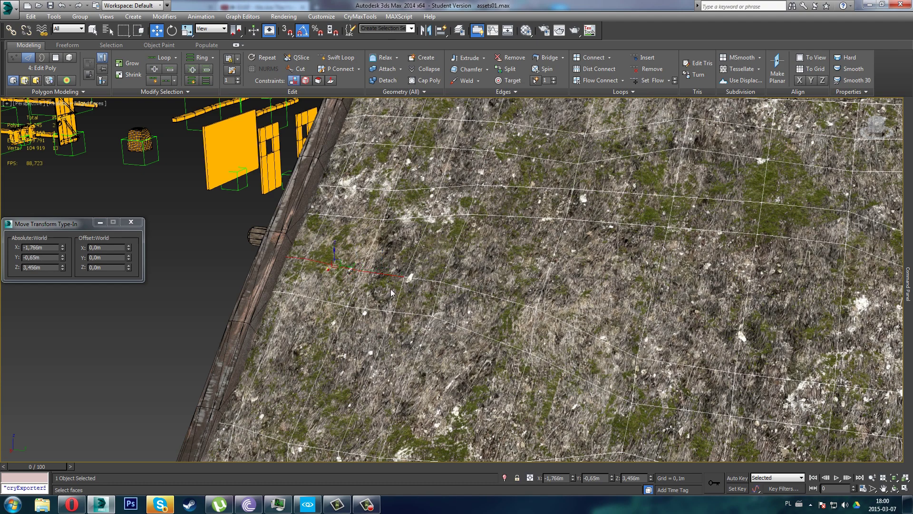
- Pull the three mid-row edges beside the far gable outward, about 0.1 m in X and 0.03 m in Z
key("z")
middle_click_drag(391, 289, 416, 277, "alt")
scroll(398, 284, "down", 2)
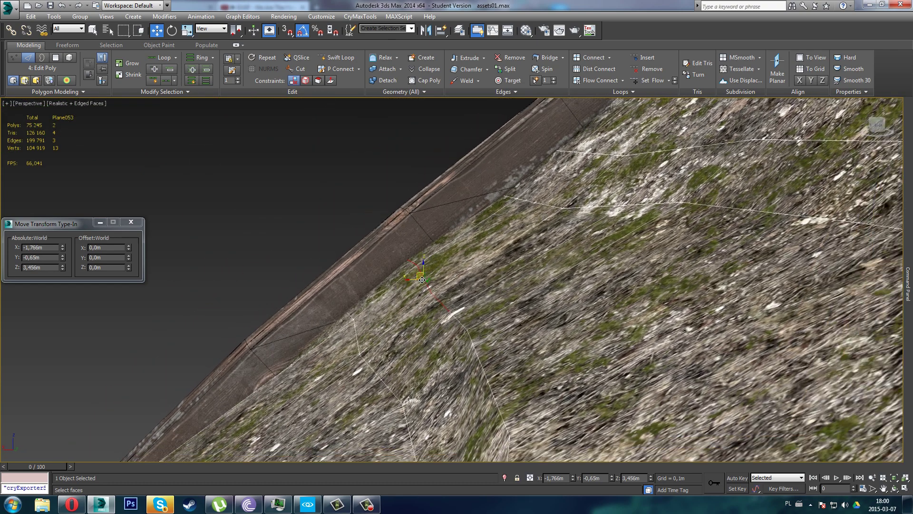
left_click_drag(422, 280, 364, 316)
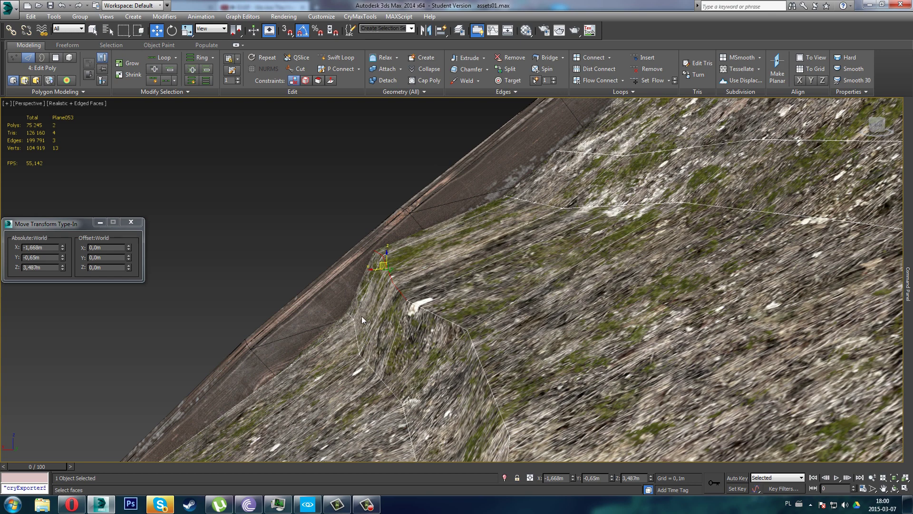
- Switch to polygon editing, select the four polygons on the gable-side step's front face, and shift them slightly
key("4")
left_click(364, 316)
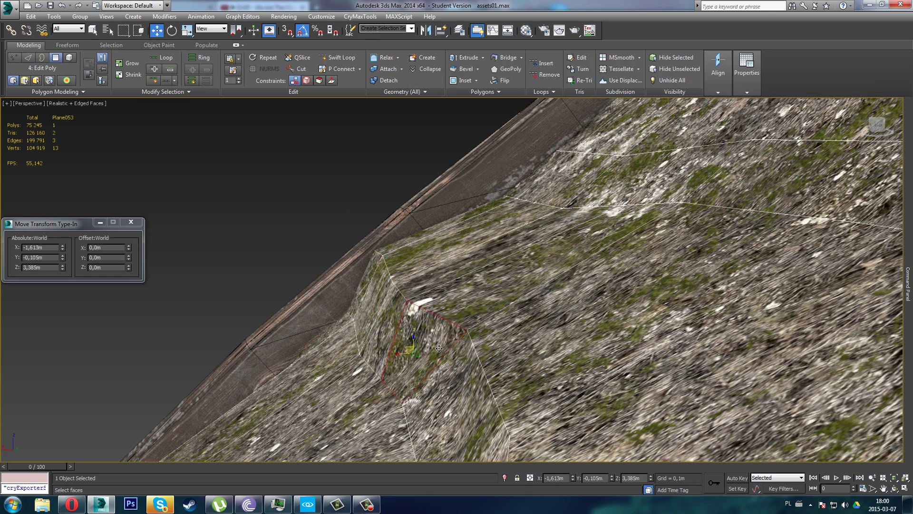
middle_click_drag(439, 348, 417, 351, "alt")
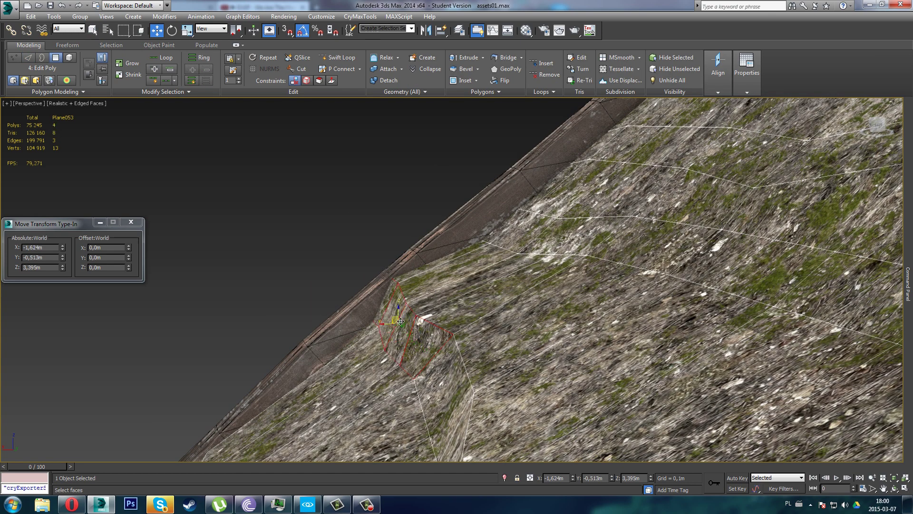
left_click_drag(401, 321, 412, 323)
- Switch to vertex editing and reshape the far-gable end of the mid-roof step, shifting an upper-edge vertex about 0.04 m back in X
scroll(418, 216, "down", 5)
middle_click_drag(412, 323, 393, 222)
key("1")
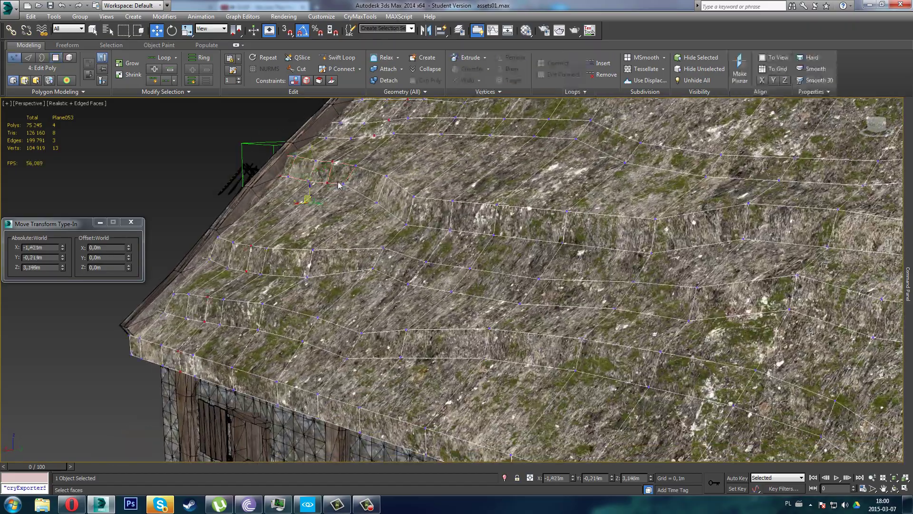
scroll(363, 204, "up", 5)
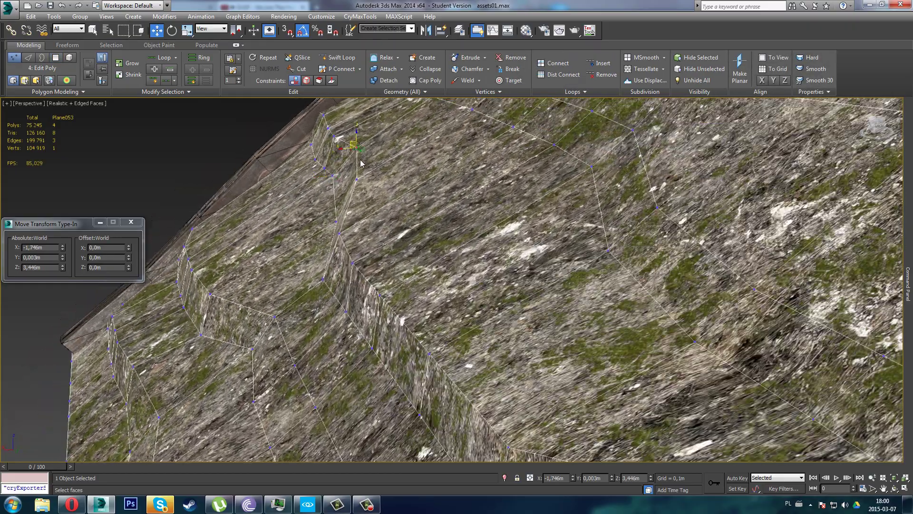
left_click_drag(331, 186, 331, 187)
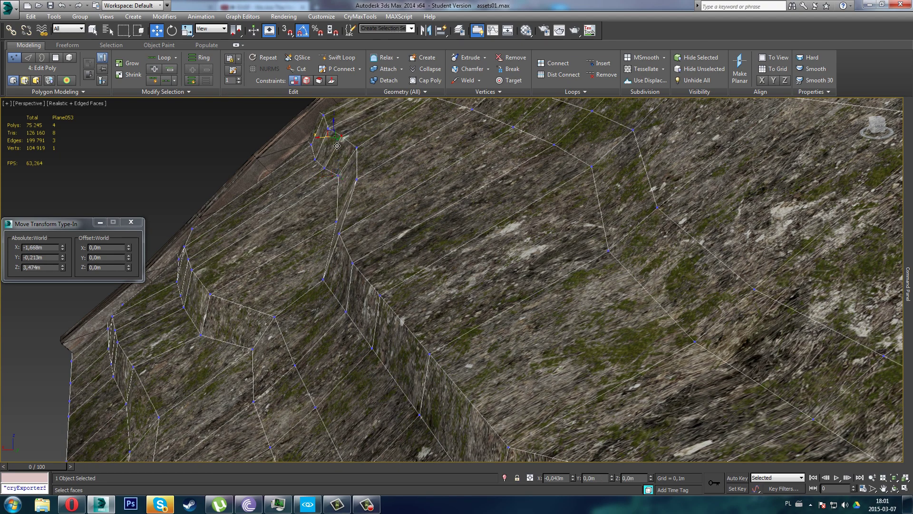
middle_click_drag(333, 160, 498, 246, "alt")
middle_click_drag(497, 246, 288, 200)
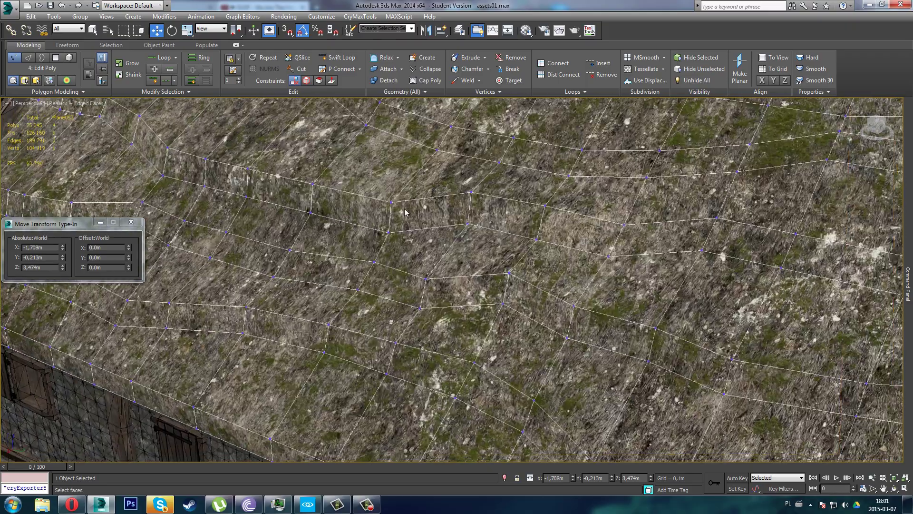
- Switch to the browser, restart the YouTube music video from the beginning, and return to 3ds Max
middle_click_drag(447, 214, 347, 214)
key("4")
middle_click_drag(573, 243, 497, 231)
key("alt+Tab")
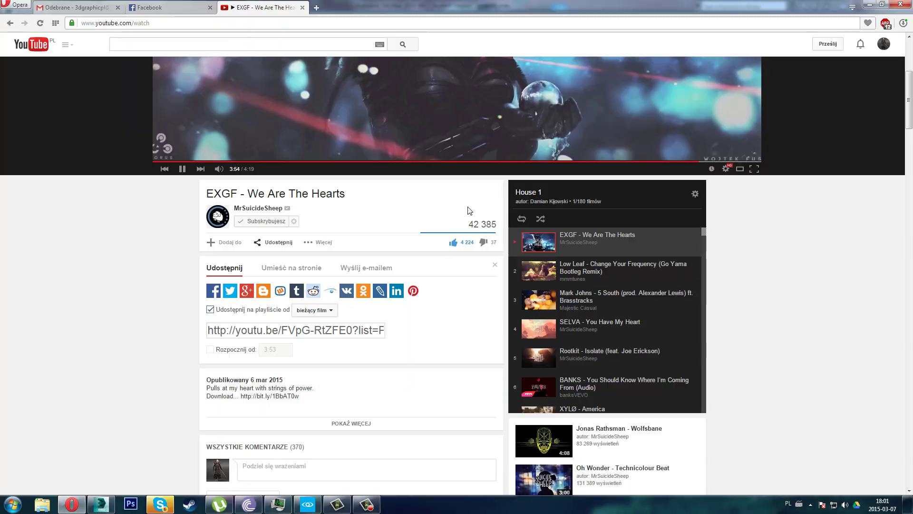
left_click(153, 161)
key("alt+Tab")
- Switch to edge editing, select the three mid-row edges beside the gable adjoining the neighbouring roof, and pull them outward
middle_click_drag(491, 305, 730, 295)
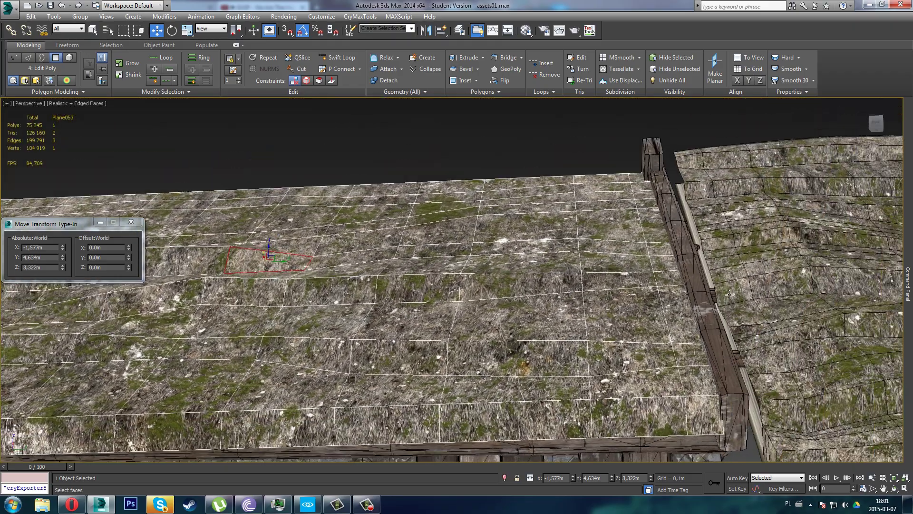
key("2")
left_click(665, 248)
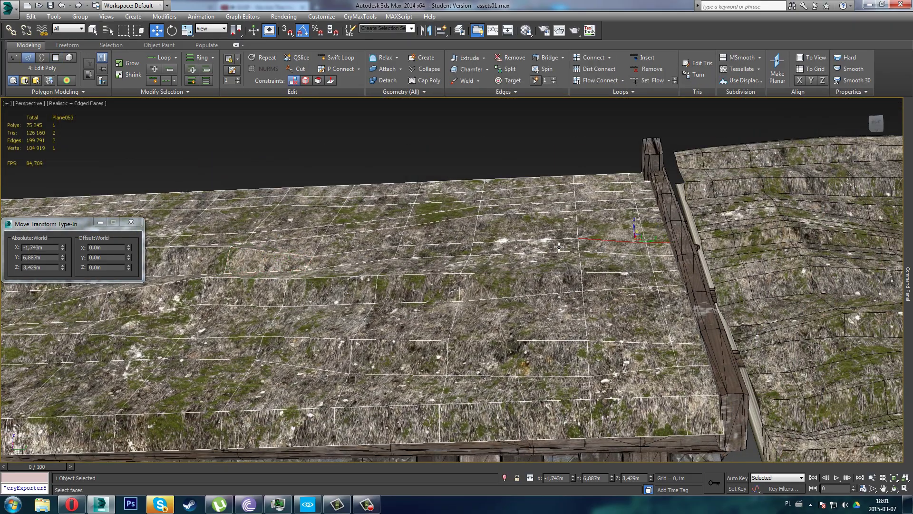
middle_click_drag(474, 263, 597, 240, "alt")
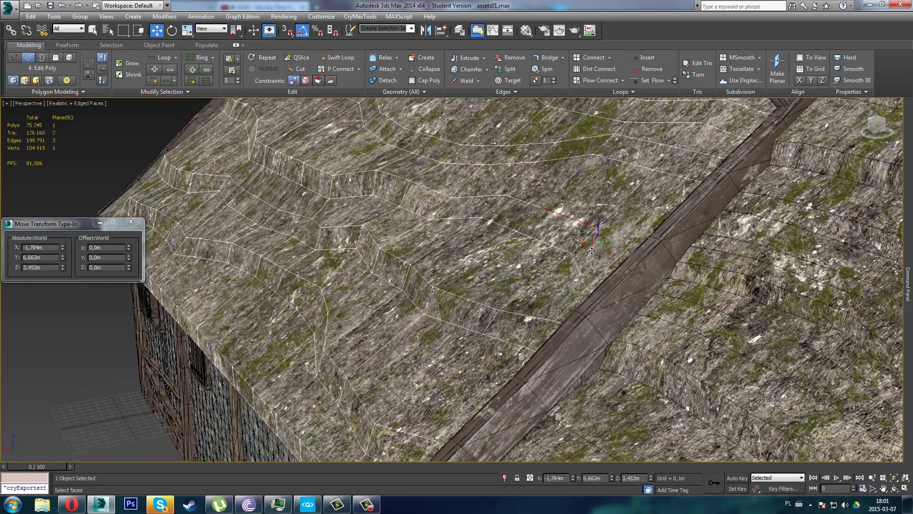
left_click_drag(592, 251, 581, 233)
- Adjust the short end edges of this new step at the gable board, placing the lower one at X -1.586 m and Z 3.25 m
middle_click_drag(583, 253, 606, 294, "alt")
left_click(633, 275)
left_click_drag(621, 262, 629, 263)
middle_click_drag(629, 263, 650, 297, "alt")
left_click(634, 293)
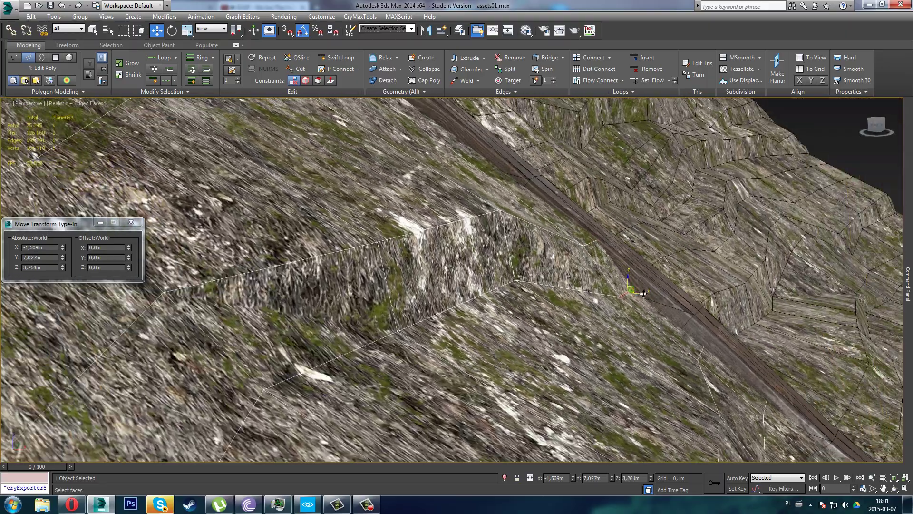
left_click_drag(636, 291, 615, 295)
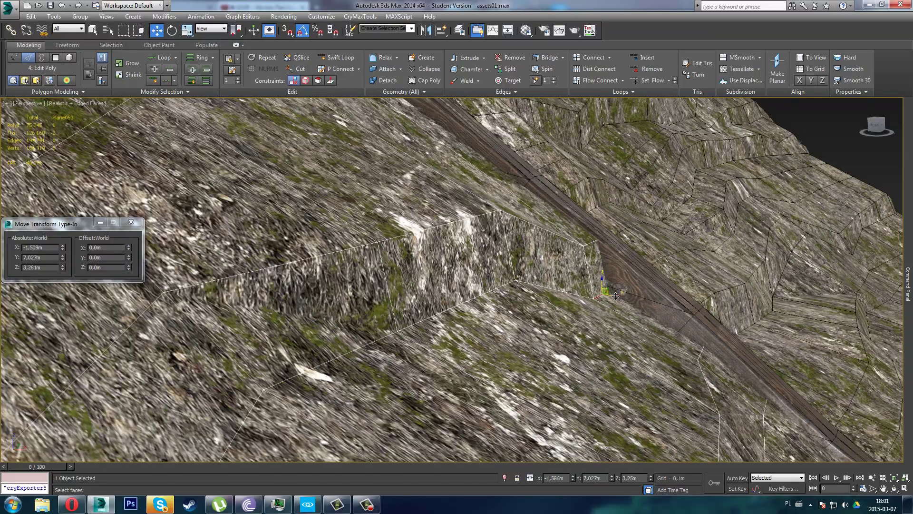
- Switch to vertex editing and move the upper-edge vertex where the new step begins to X -1.794 m and Z 3.528 m
scroll(615, 295, "down", 3)
middle_click_drag(615, 295, 469, 289, "alt")
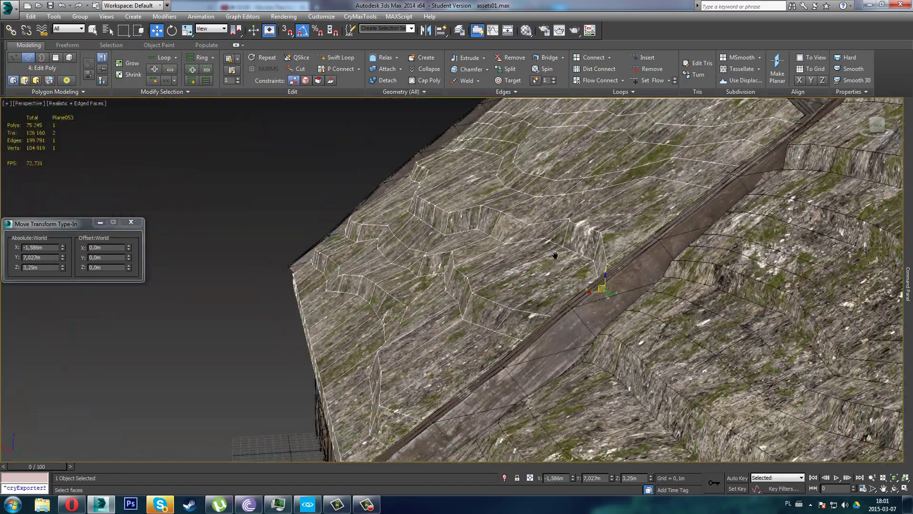
middle_click_drag(555, 255, 584, 300)
middle_click_drag(584, 301, 599, 305)
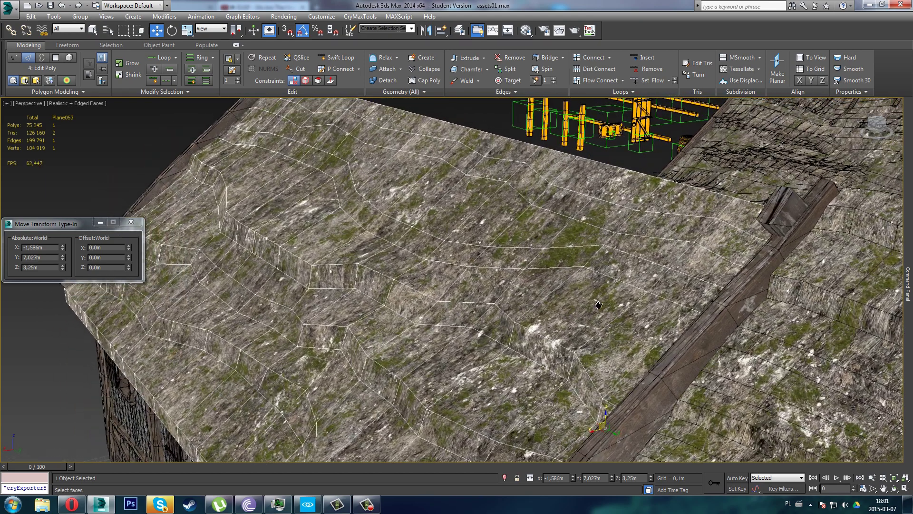
key("1")
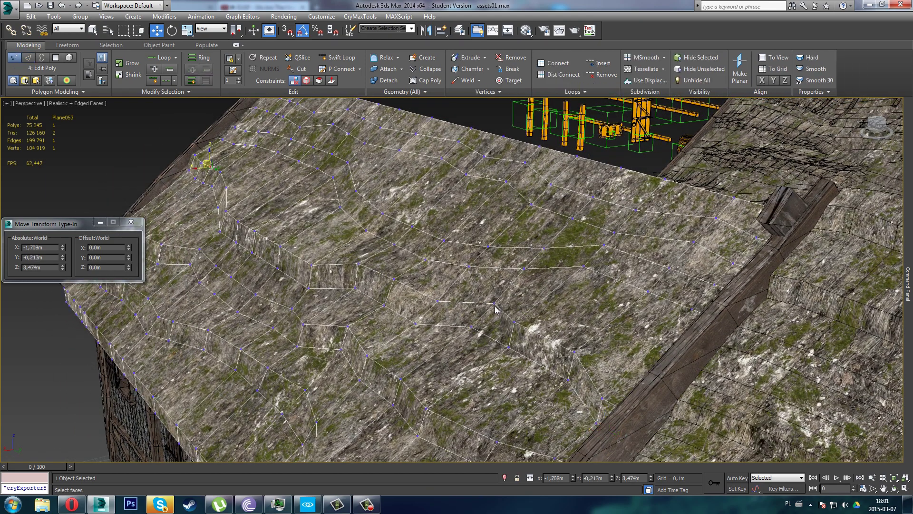
left_click_drag(506, 323, 518, 331)
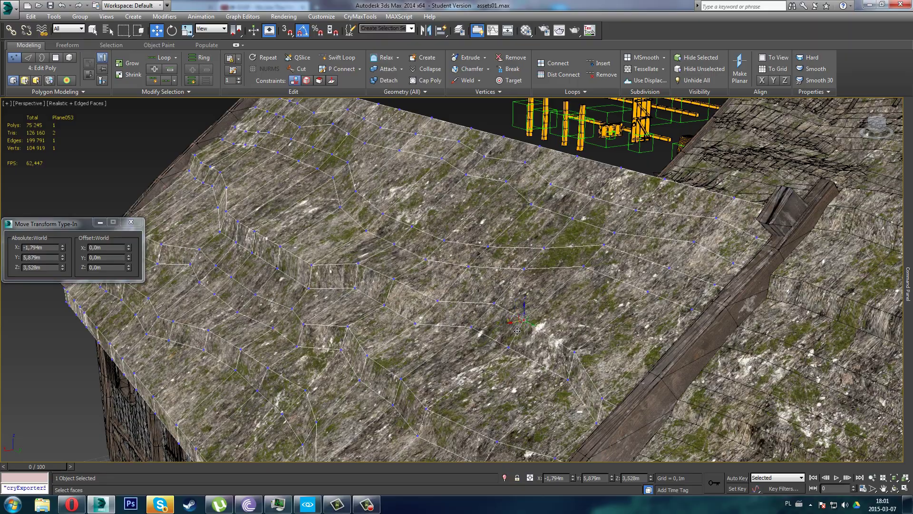
mouse_move(518, 332)
middle_mouse_down("alt")
mouse_move(542, 305)
mouse_move(545, 313)
mouse_move(513, 331)
middle_mouse_up("alt")
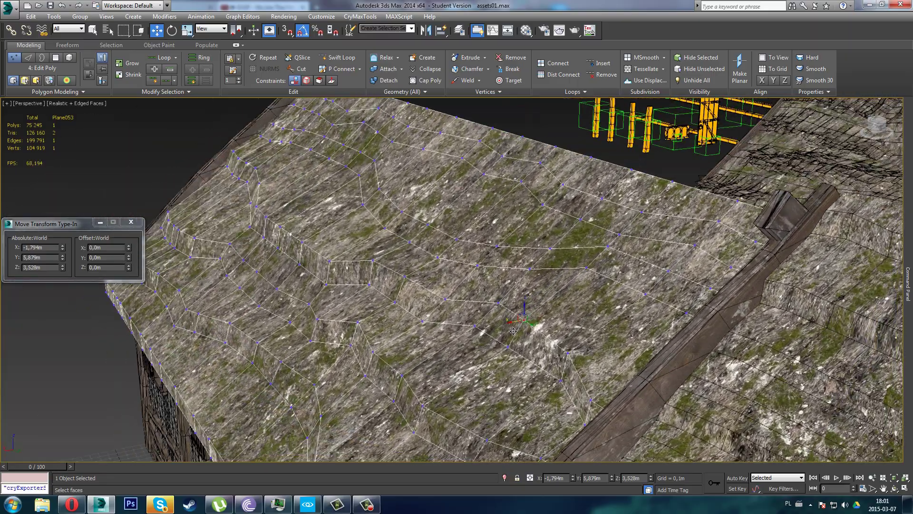
- Pull four connected edges in the middle of the next row up outward into a step, and nudge the vertex at its end down about 0.03 m
key("2")
left_click(517, 247)
middle_click_drag(516, 247, 404, 265, "alt")
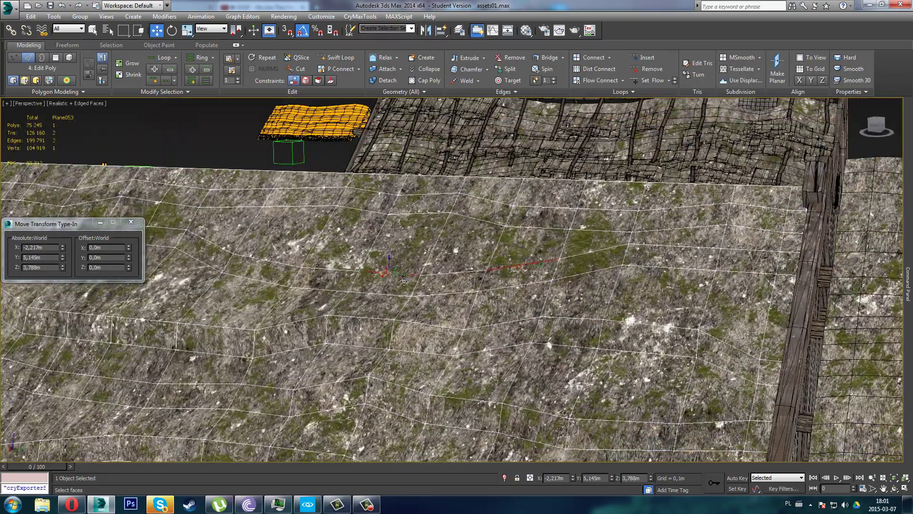
middle_click_drag(586, 292, 482, 315, "alt")
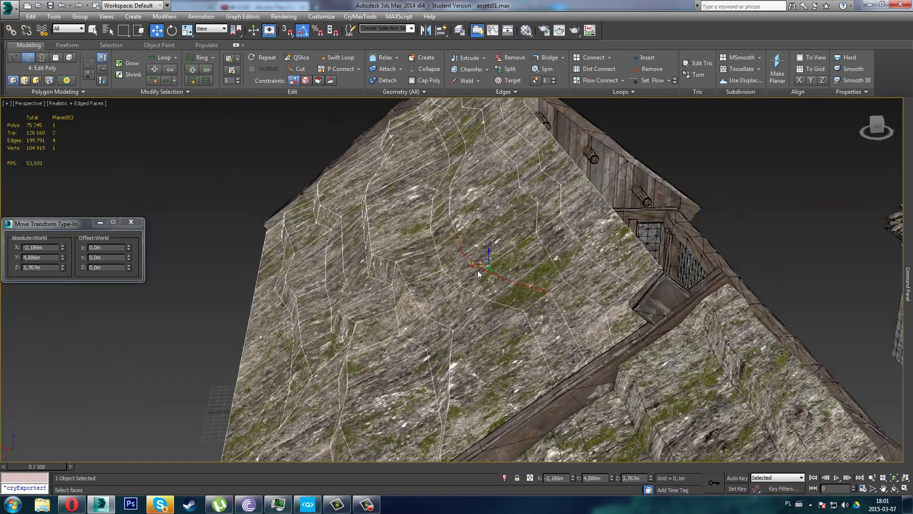
left_click_drag(483, 273, 469, 257)
scroll(469, 258, "up", 3)
mouse_move(469, 260)
middle_mouse_down("alt")
mouse_move(473, 250)
mouse_move(479, 264)
middle_mouse_up("alt")
left_click_drag(477, 264, 476, 262)
key("shift+z")
key("1")
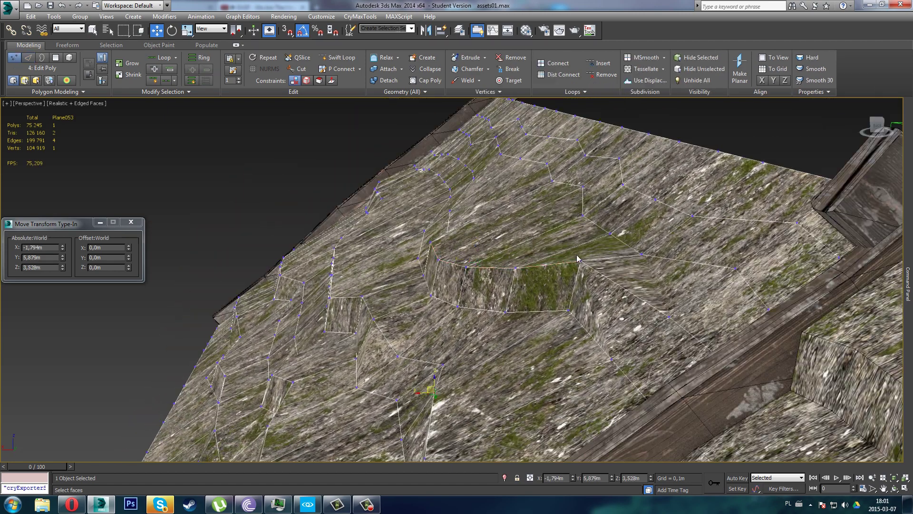
left_click_drag(579, 267, 592, 269)
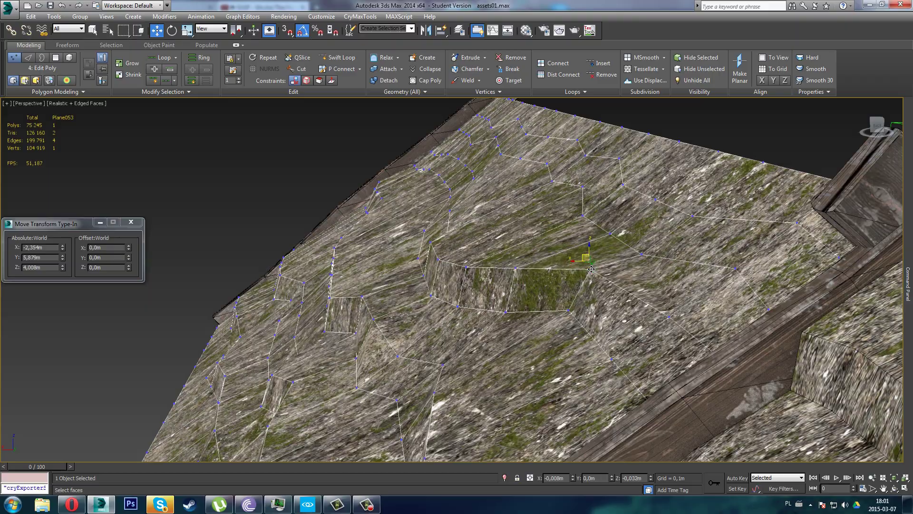
- Pull three edges of the same row beside the far gable outward, and shift a vertex at their end about 0.05 m in X and 0.04 m in Z
middle_click_drag(567, 283, 346, 272, "alt")
key("2")
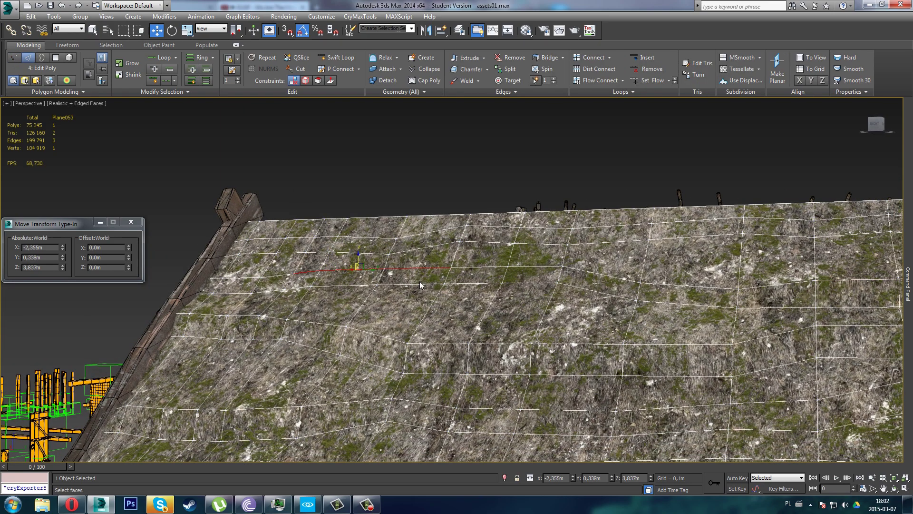
middle_click_drag(419, 281, 350, 307, "alt")
left_click_drag(377, 283, 396, 304)
key("1")
middle_click_drag(396, 304, 396, 295, "alt")
left_click_drag(399, 299, 392, 293)
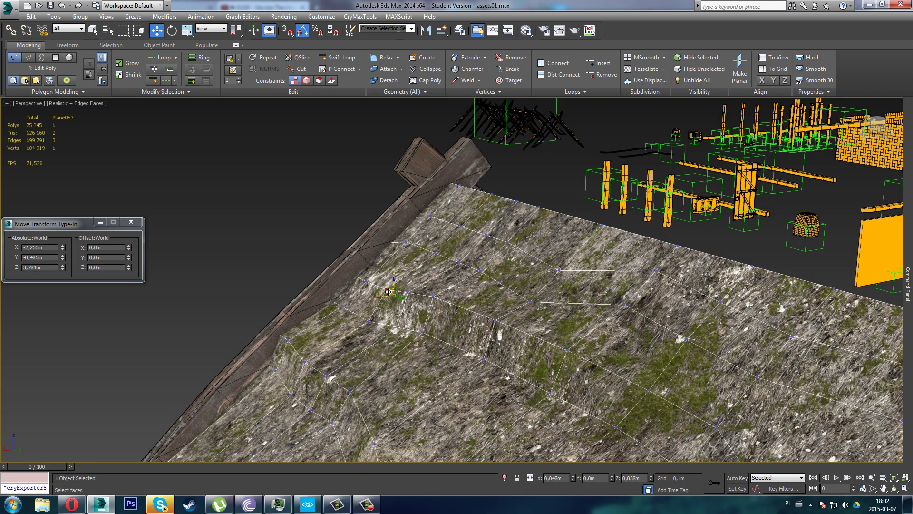
- Select five connected edges in the row just below the ridge and pull them outward about 0.12 m in X and 0.04 m in Z
middle_click_drag(388, 291, 557, 285, "alt")
key("2")
left_click(348, 235)
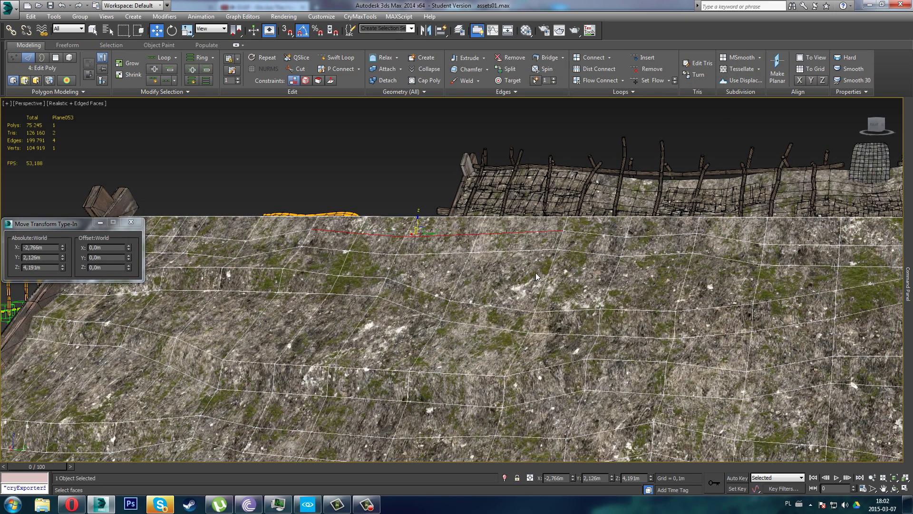
middle_click_drag(535, 273, 565, 257, "alt")
middle_click_drag(506, 262, 413, 232, "alt")
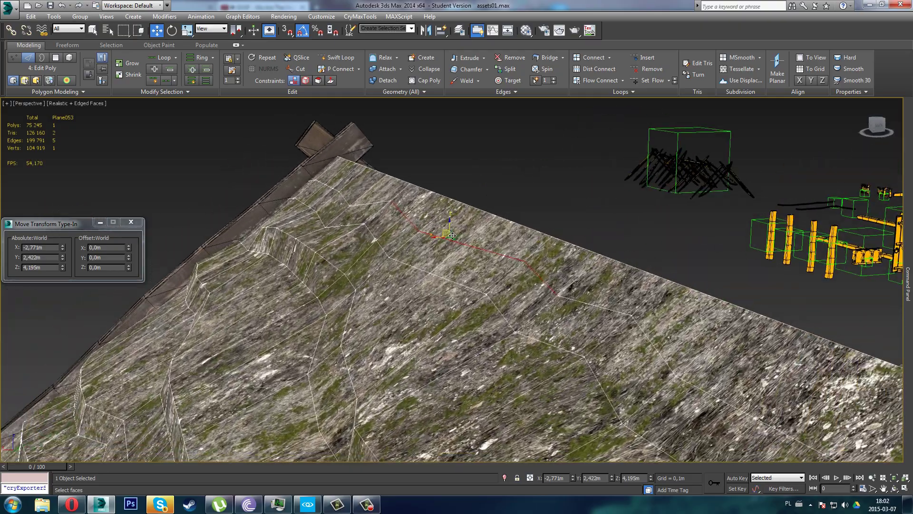
left_click_drag(453, 235, 434, 230)
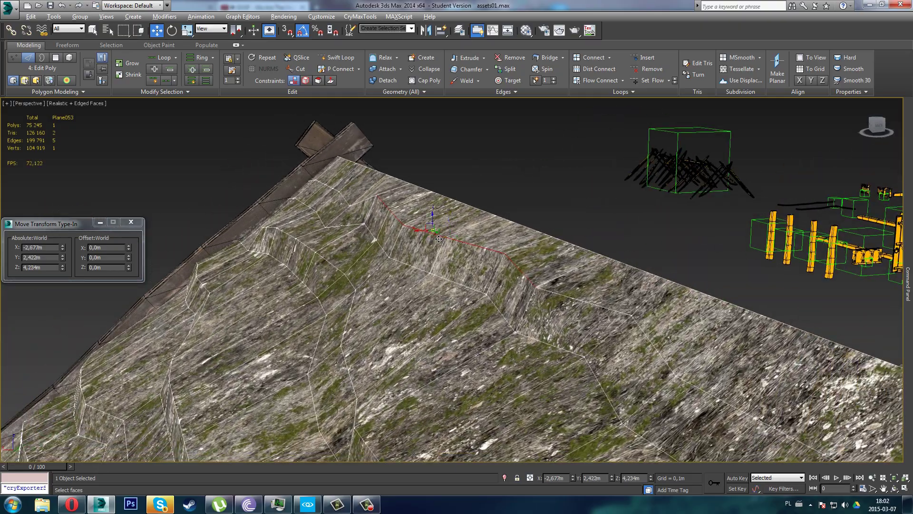
middle_click_drag(439, 239, 404, 234, "alt")
left_click_drag(433, 232, 429, 231)
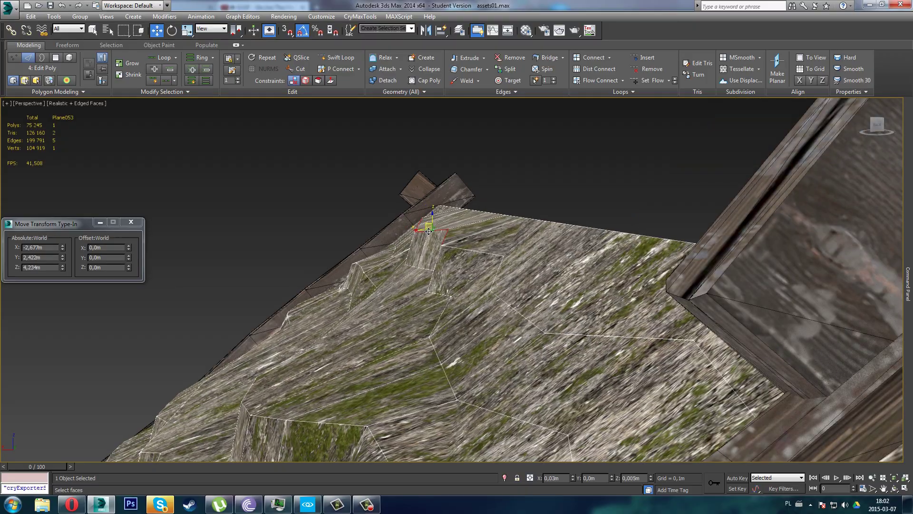
- Select the four edges below the ridge beside the neighbouring roof's gable and pull them outward about 0.09 m in X and 0.045 m in Z
middle_click_drag(428, 231, 675, 249, "alt")
left_click(704, 231, "ctrl")
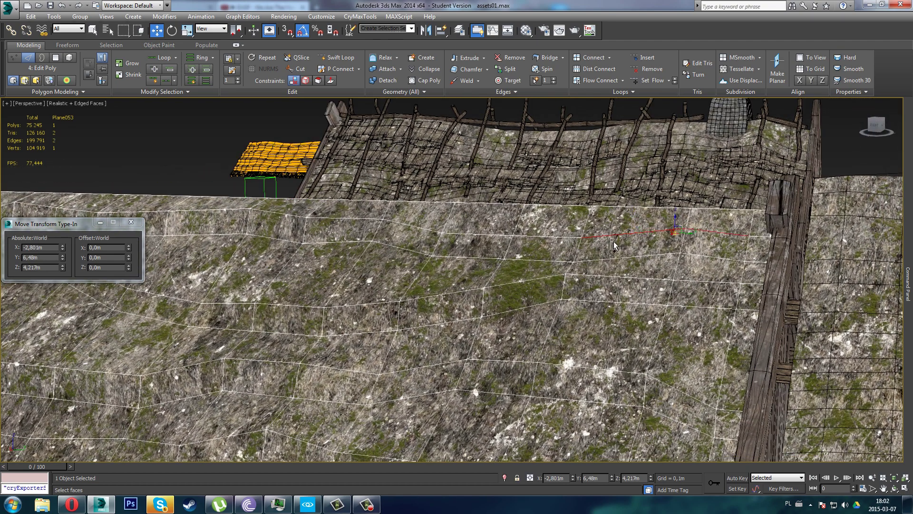
left_click(766, 244, "ctrl")
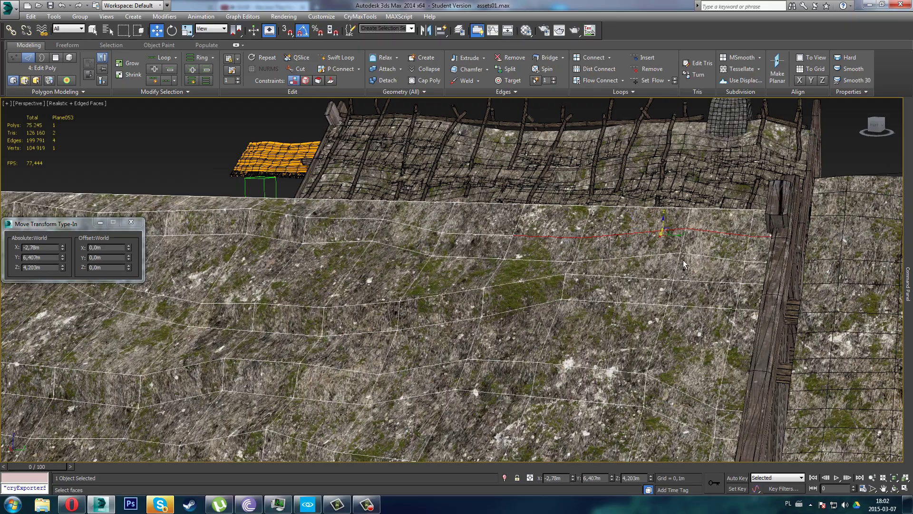
middle_click_drag(765, 243, 665, 237, "alt")
left_click_drag(659, 236, 651, 233)
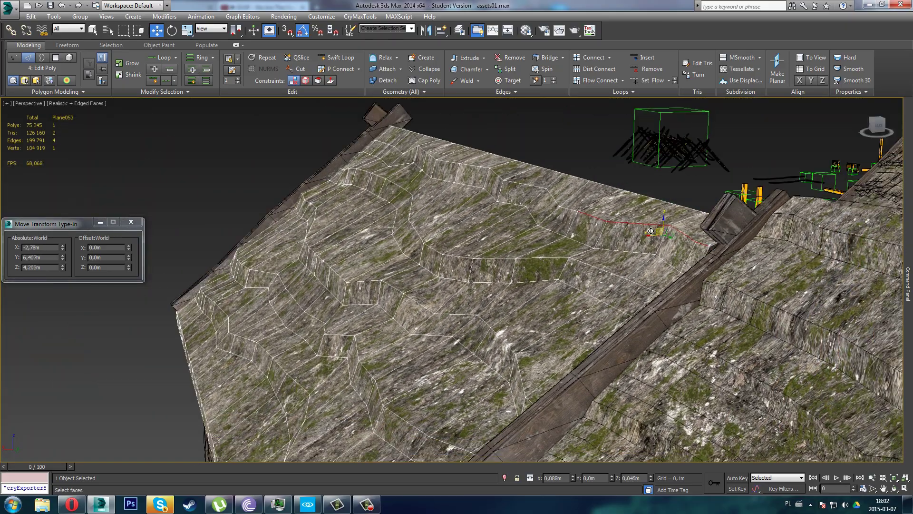
- Push the gable-end upper edge of the ridge-side step back to X -2.754 m and Z 4.232 m
middle_click_drag(652, 233, 693, 244, "alt")
left_click(743, 246)
scroll(729, 263, "up", 3)
middle_click_drag(731, 267, 670, 272, "alt")
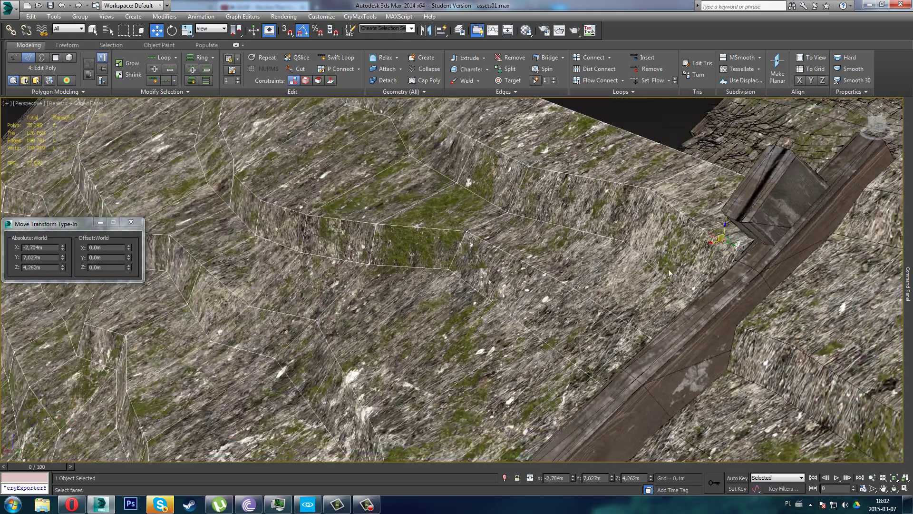
left_click_drag(726, 244, 739, 248)
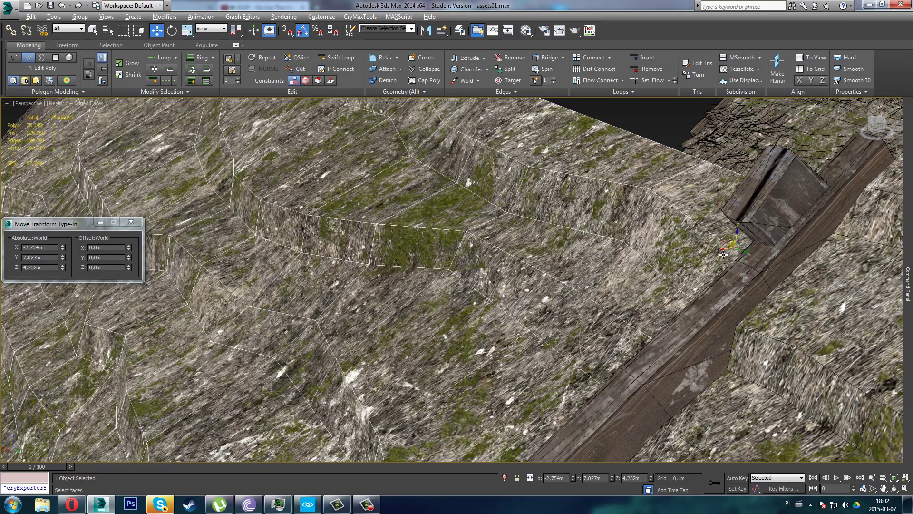
- Select the two lower edges of that step at the gable board and push them inward to X -2.671 m and Z 4.055 m
middle_click_drag(739, 249, 810, 230, "alt")
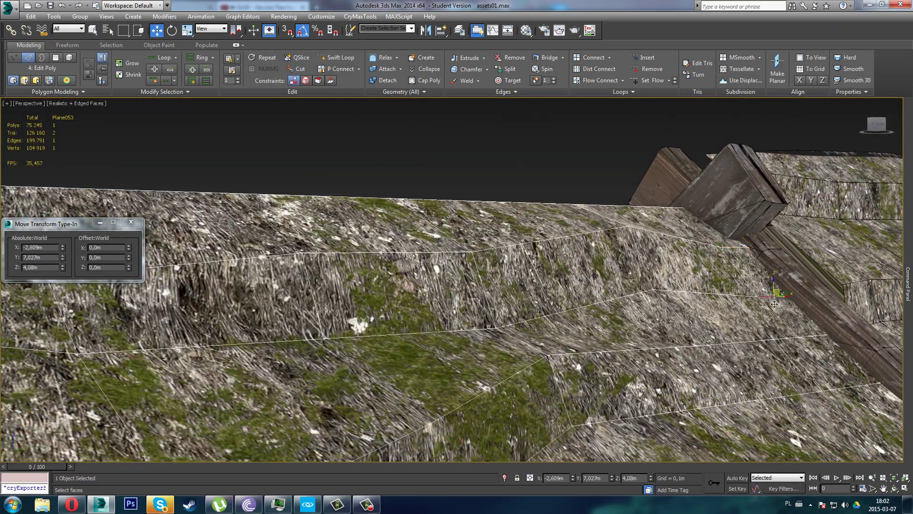
middle_click_drag(730, 302, 761, 294, "alt")
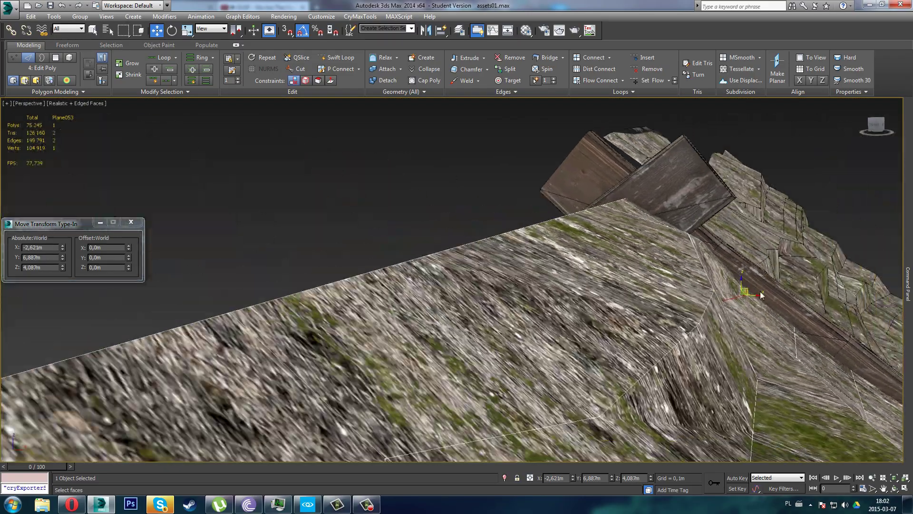
left_click_drag(755, 295, 736, 304)
- Move one vertex of the ridge-side thatch step to X -2.698 m and finish vertex editing on the roof plane
middle_click_drag(737, 304, 622, 317, "alt")
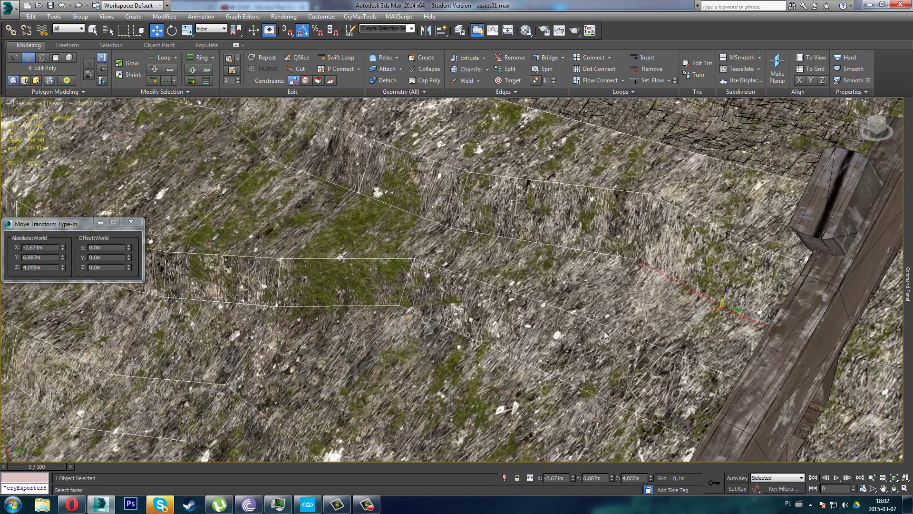
middle_click_drag(386, 251, 429, 303)
scroll(438, 276, "down", 4)
key("1")
scroll(492, 235, "up", 3)
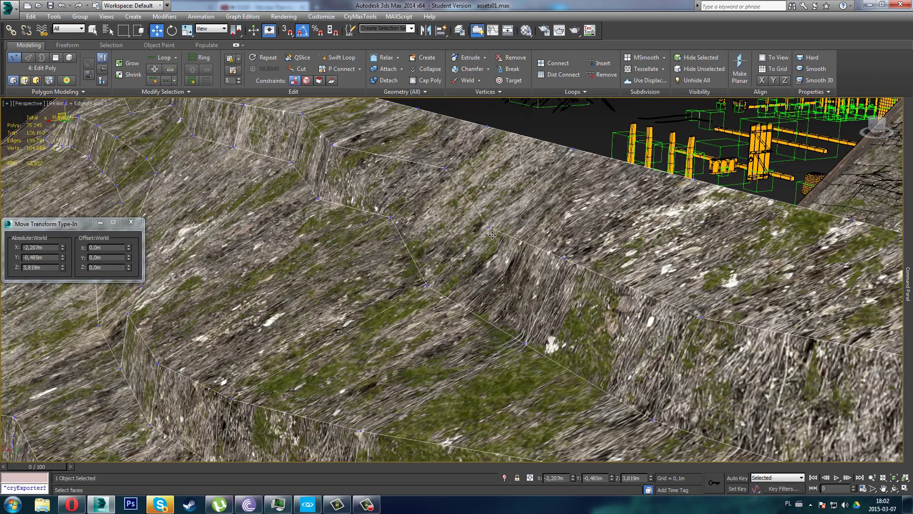
middle_click_drag(515, 261, 481, 279, "alt")
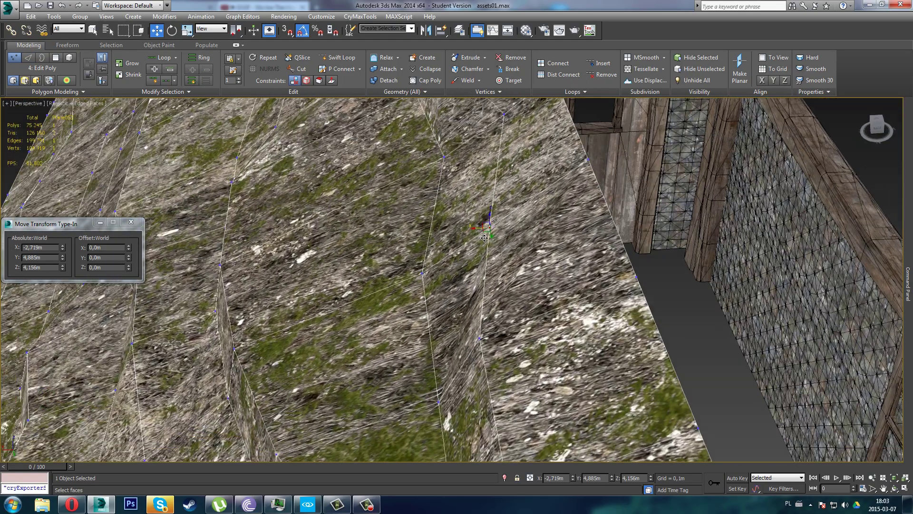
left_click_drag(484, 238, 476, 239)
scroll(469, 246, "down", 3)
middle_click_drag(469, 246, 487, 238, "alt")
middle_click_drag(408, 238, 529, 232)
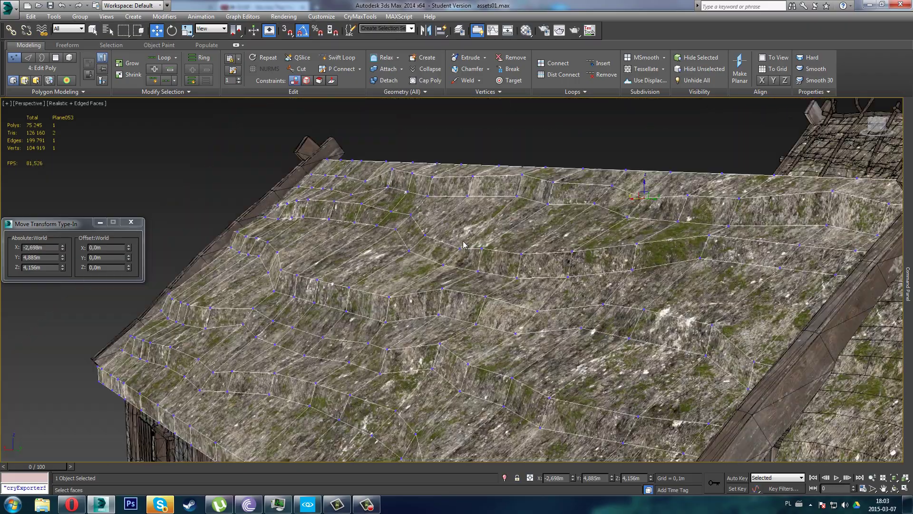
middle_click_drag(436, 250, 498, 285, "alt")
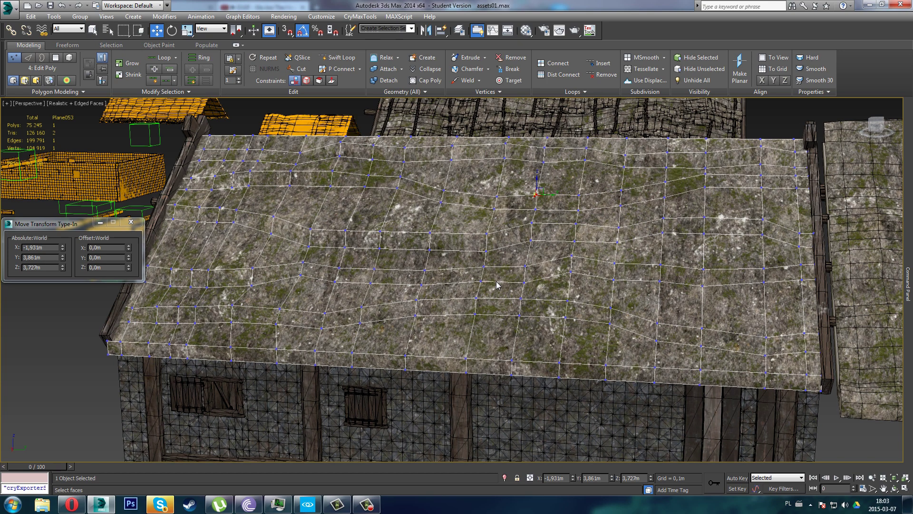
mouse_move(908, 284)
left_click(774, 202)
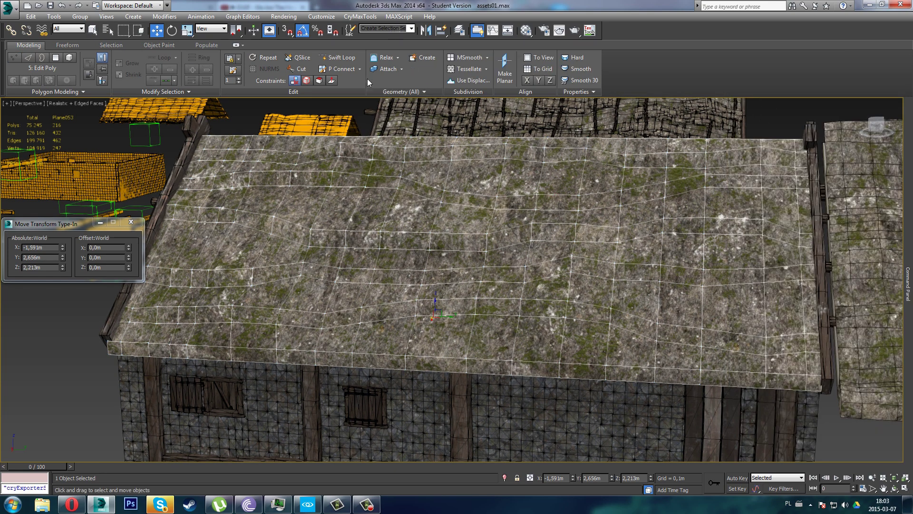
- Select the upper of the two short curved shingle strips below the long loose row outside the house
left_click(341, 57)
middle_click_drag(333, 380, 439, 293)
key("w")
scroll(438, 266, "down", 3)
scroll(439, 293, "down", 4)
middle_click_drag(587, 134, 591, 159, "alt")
middle_click_drag(637, 110, 559, 286)
left_click_drag(626, 210, 627, 214)
key("z")
middle_click_drag(605, 251, 395, 129)
middle_click_drag(620, 380, 583, 350, "alt")
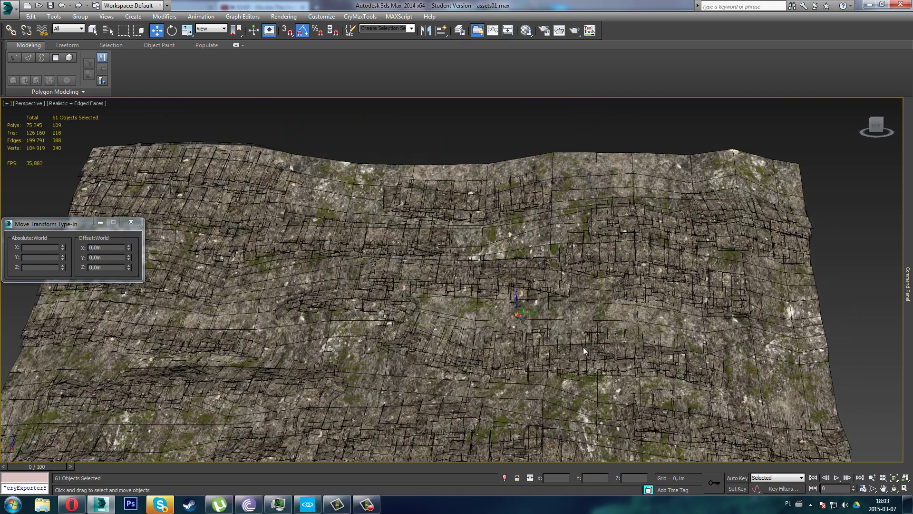
key("shift+z")
middle_click_drag(530, 371, 589, 372, "alt")
left_click_drag(391, 316, 392, 316)
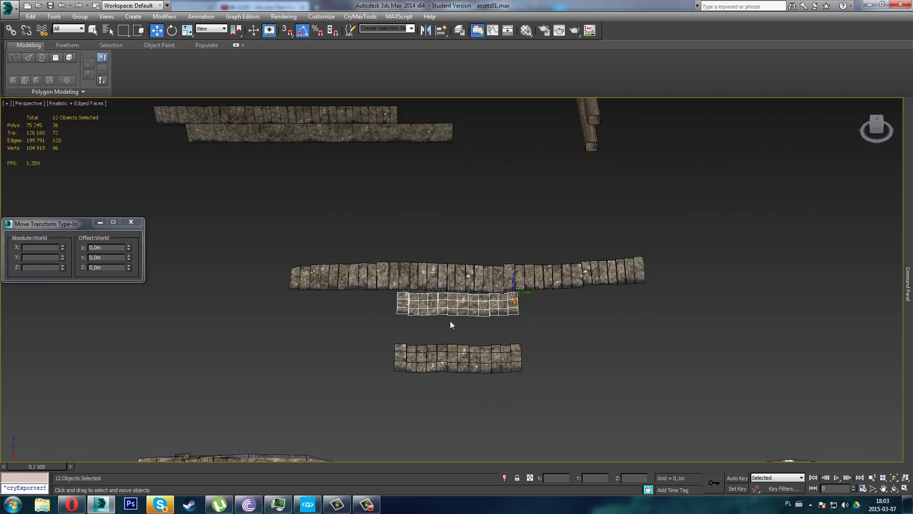
- Raise the selected strip in the Front view to the height of the long shingle row
key("alt+w")
right_click(614, 212)
key("alt+w")
key("z")
scroll(527, 350, "down", 2)
scroll(525, 321, "down", 5)
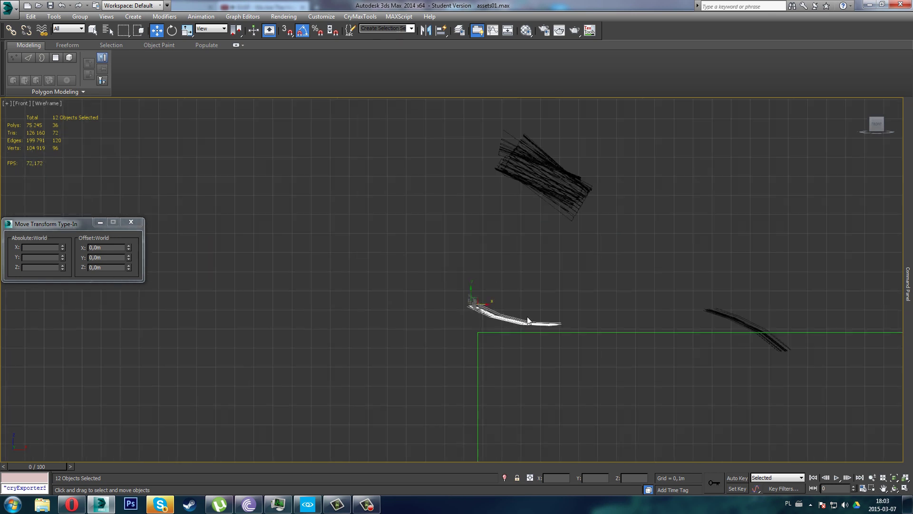
middle_click_drag(527, 316, 464, 305)
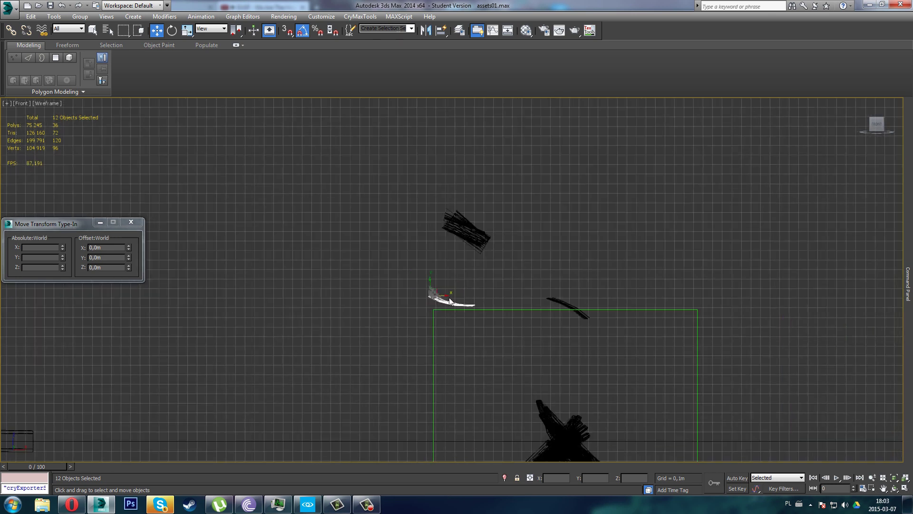
left_click_drag(444, 298, 464, 225)
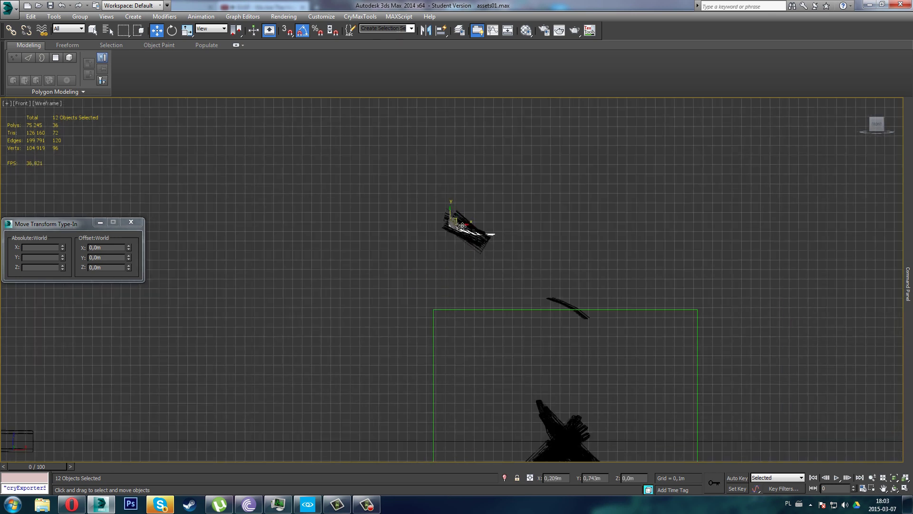
key("alt+w")
right_click(572, 389)
key("alt+w")
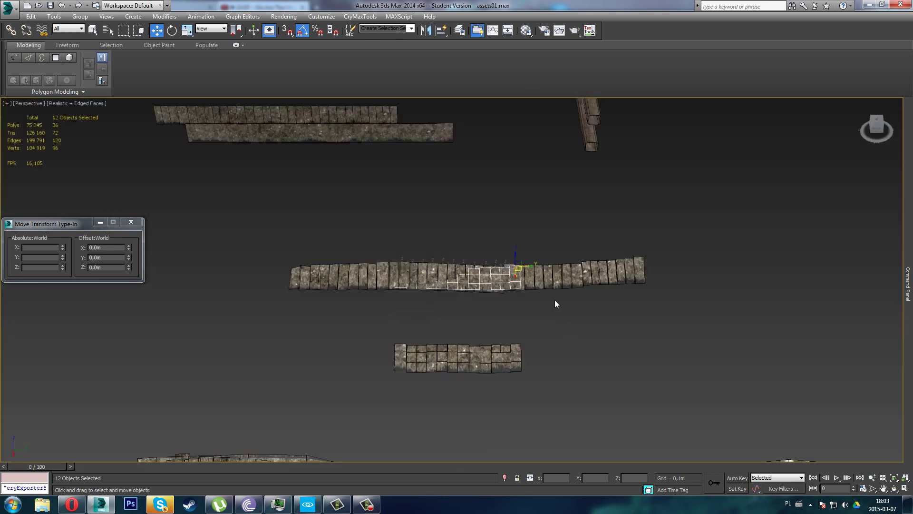
- Place the strip just below the start of the long row and clone it lengthwise as copies into a three-segment row
left_click_drag(529, 278, 419, 300)
middle_click_drag(419, 300, 421, 329, "alt")
mouse_move(411, 307)
left_mouse_down("shift")
mouse_move(409, 299)
mouse_move(555, 303)
left_mouse_up("shift")
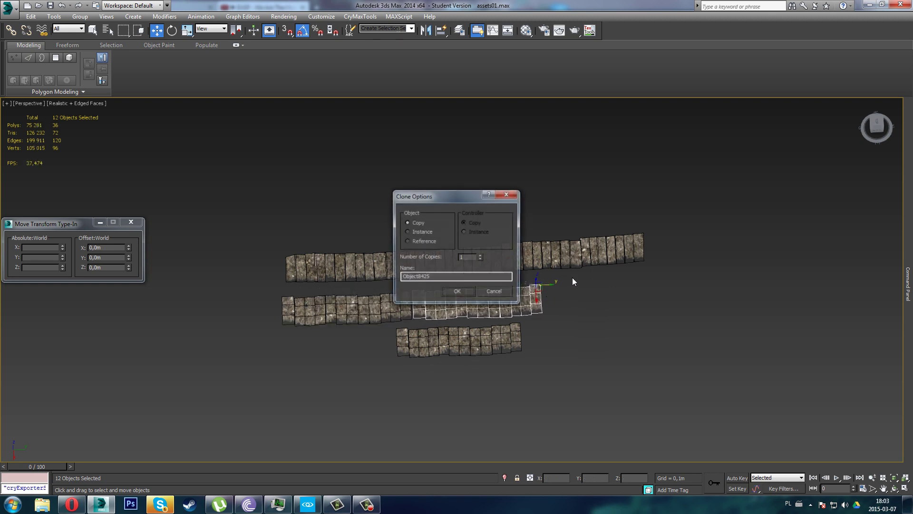
left_click(467, 293)
- Raise the remaining short curved strip beside the other rows in the Front view and clone it lengthwise into a three-segment row
left_click_drag(376, 342, 565, 395)
key("alt+w")
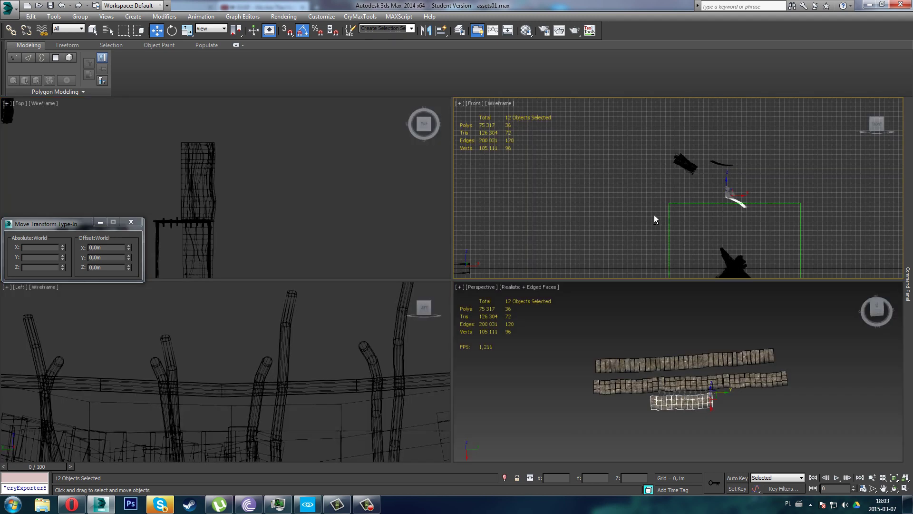
key("alt+w")
left_click_drag(565, 298, 614, 233)
key("alt+w")
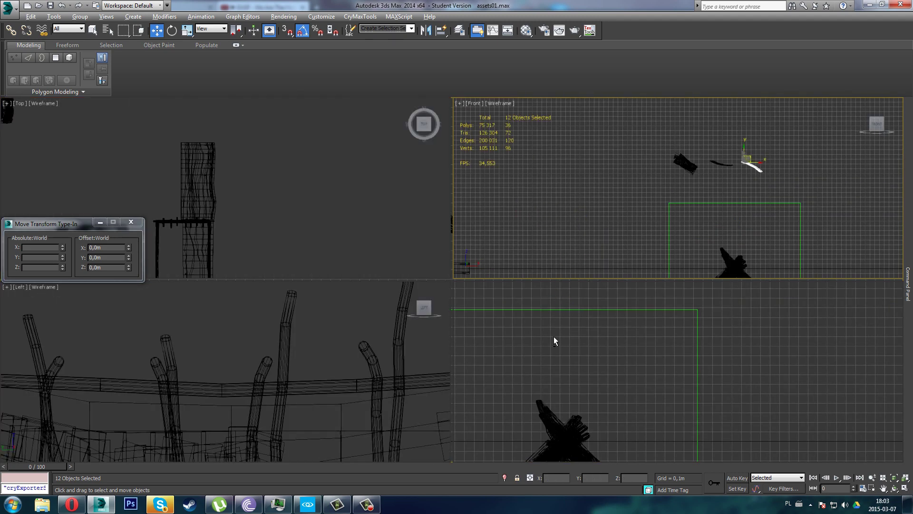
key("alt+w")
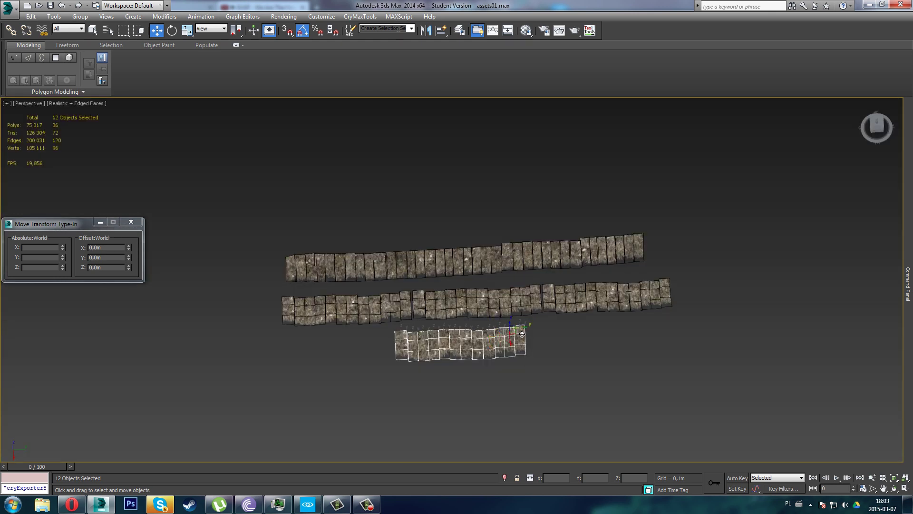
mouse_move(526, 333)
left_mouse_down()
mouse_move(443, 335)
mouse_move(538, 334)
left_mouse_up()
left_click(457, 291)
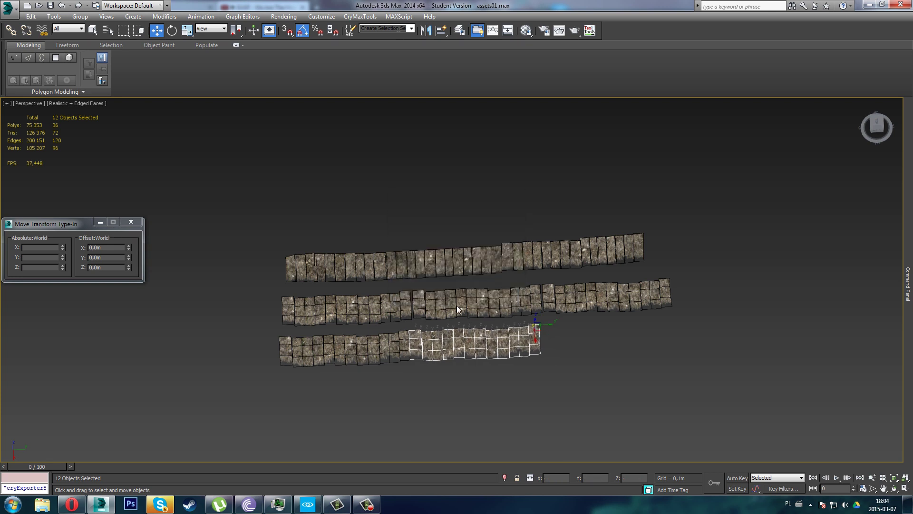
left_click(71, 504)
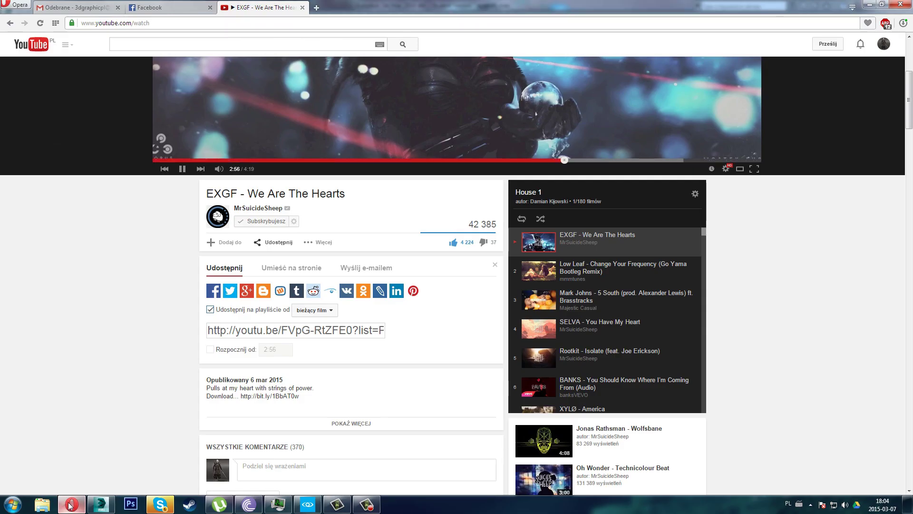
left_click(71, 504)
middle_click_drag(363, 381, 329, 357)
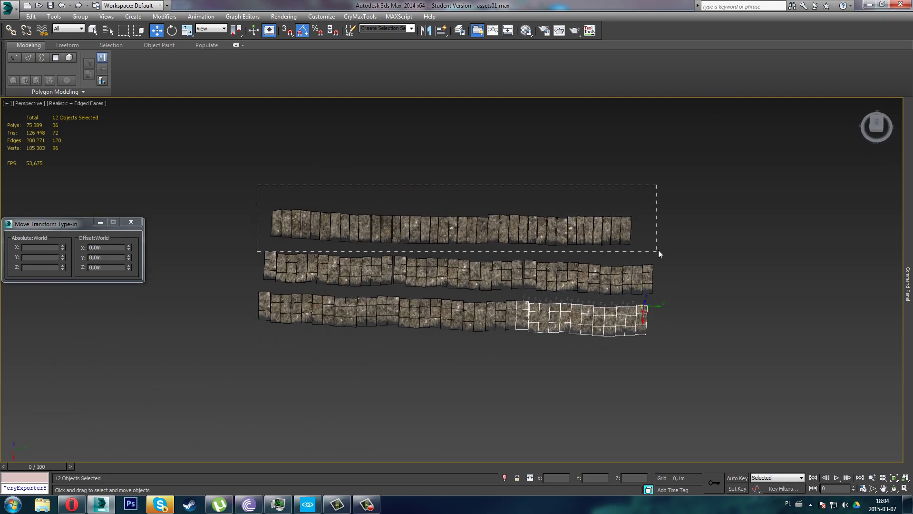
- Select the long row of single shingles and move it away from the two three-segment rows to open a gap
left_click_drag(658, 250, 649, 233)
middle_click_drag(493, 273, 424, 236, "alt")
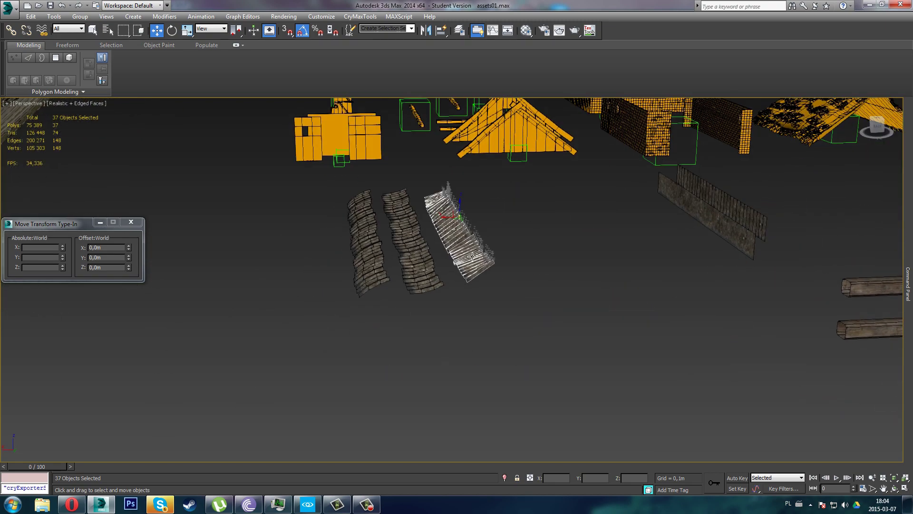
middle_click_drag(473, 256, 533, 290, "alt")
middle_click_drag(491, 245, 461, 332)
middle_click_drag(359, 211, 444, 227)
left_click_drag(515, 341, 490, 258)
- Select the straight strip of separate shingles and clone it into the gap above the two three-segment rows
left_click_drag(347, 170, 411, 170)
middle_click_drag(340, 192, 335, 198, "alt")
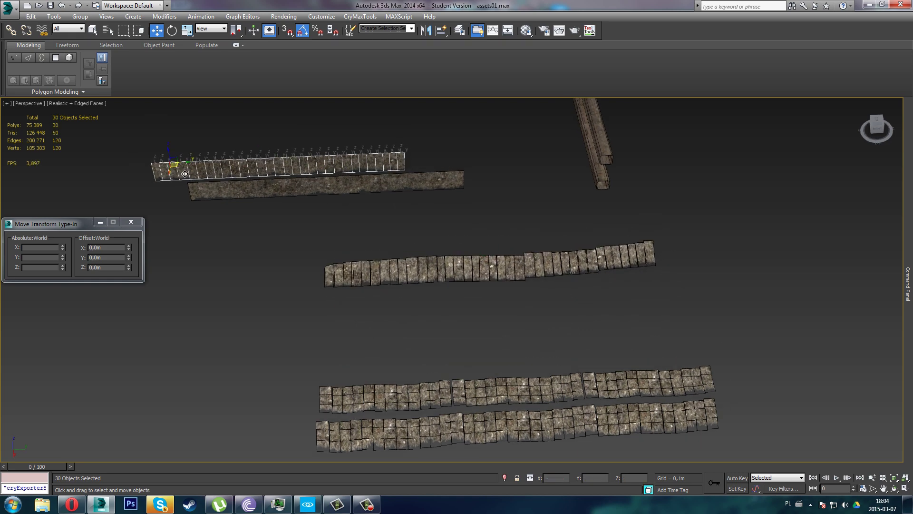
mouse_move(185, 174)
left_mouse_down("shift")
mouse_move(376, 351)
mouse_move(369, 353)
left_mouse_up("shift")
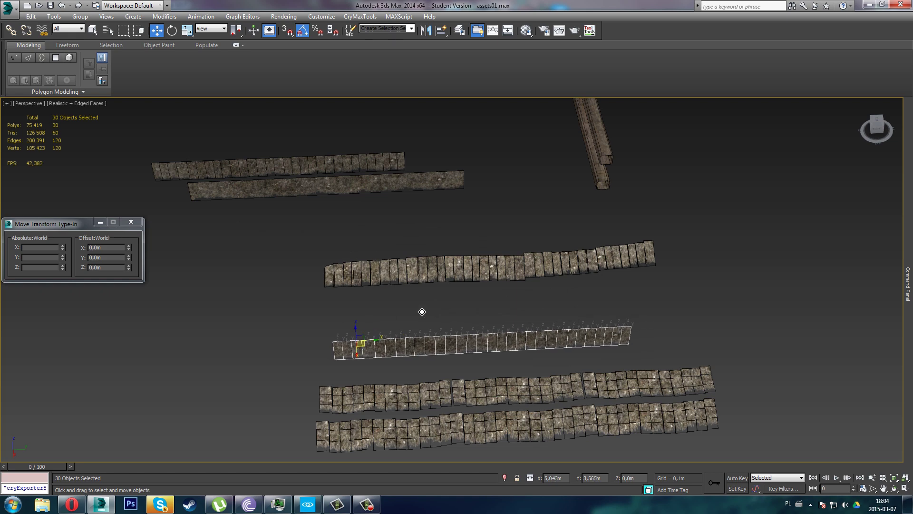
left_click_drag(464, 301, 459, 290, "shift")
left_click(459, 289)
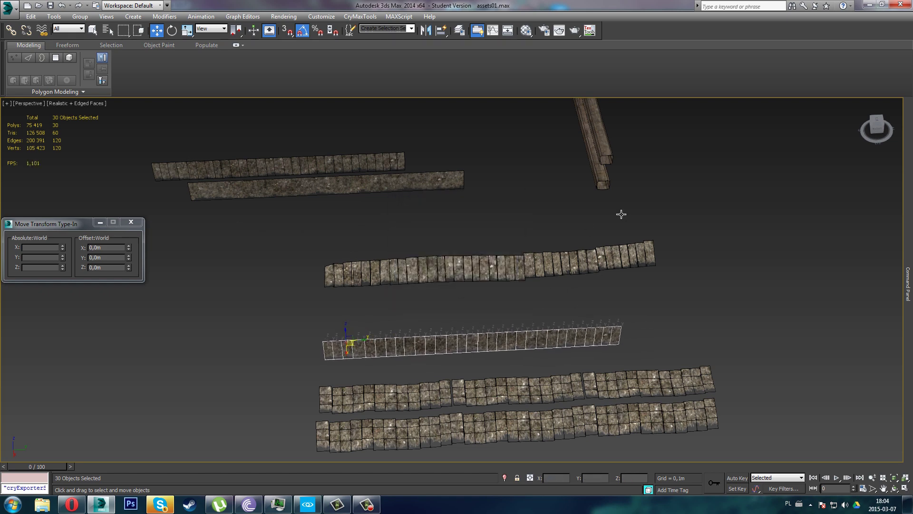
- Move the cloned straight strip level with the curved rows in the Front view and rotate it from vertical to a roof-like slope
key("f")
key("z")
key("e")
scroll(525, 235, "down", 7)
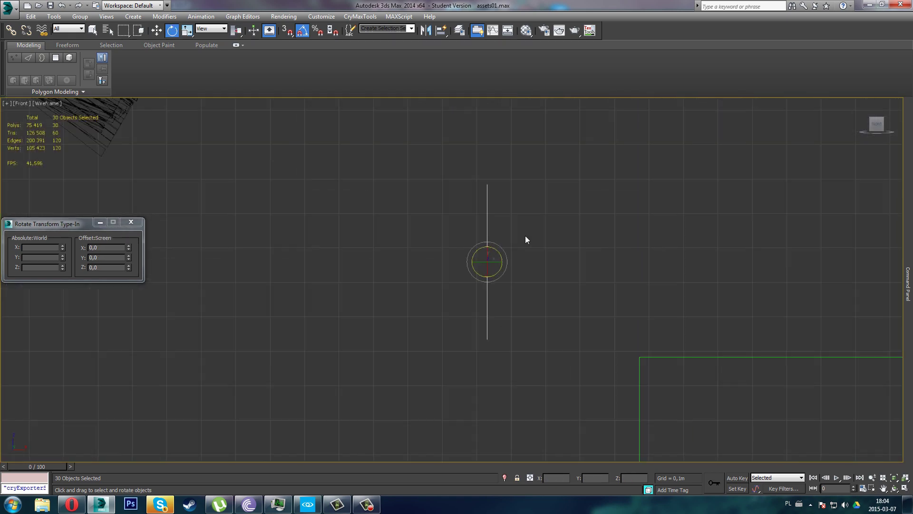
middle_click_drag(525, 235, 455, 295)
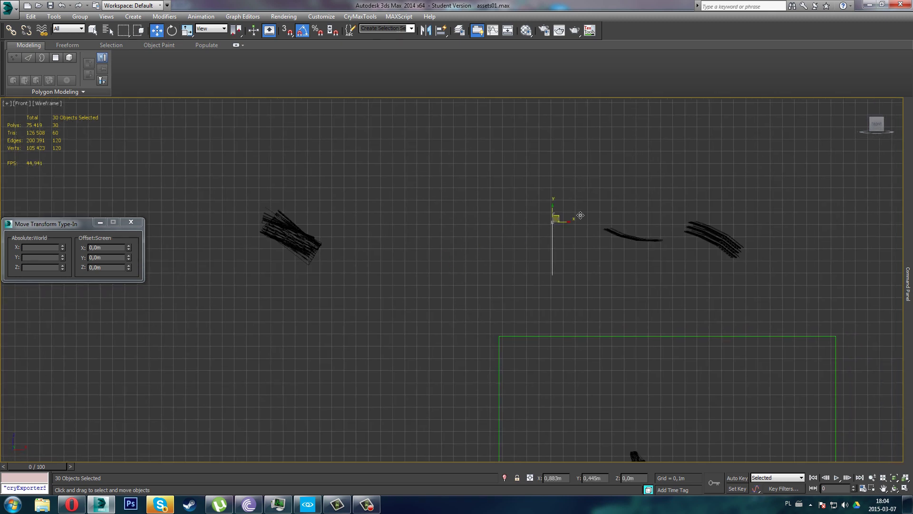
left_click_drag(590, 242, 574, 212)
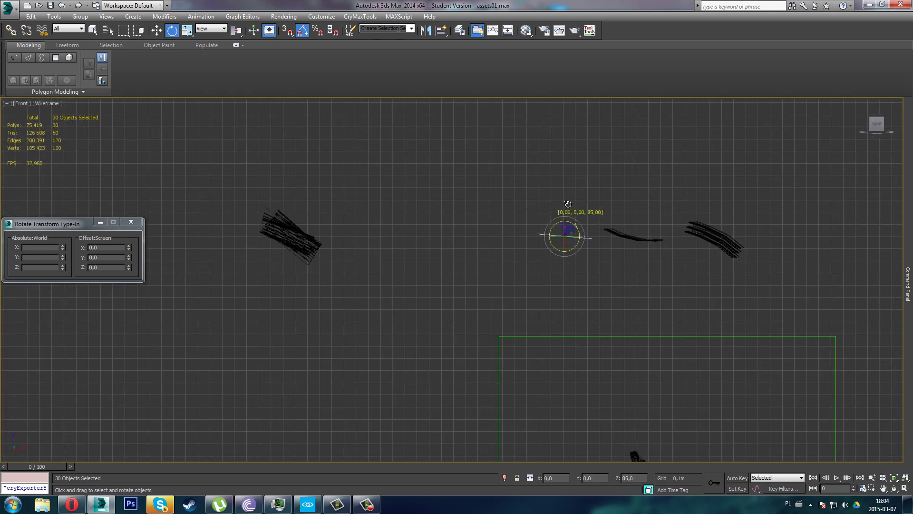
key("w")
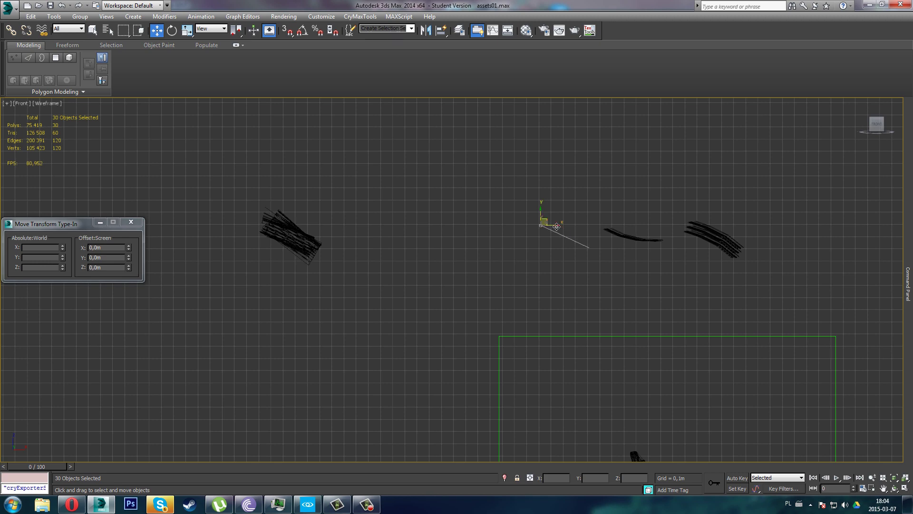
- Position the sloped straight strip directly above the upper three-segment row
left_click_drag(557, 226, 560, 225)
key("alt+w")
right_click(578, 305)
key("alt+w")
middle_click_drag(494, 359, 537, 198)
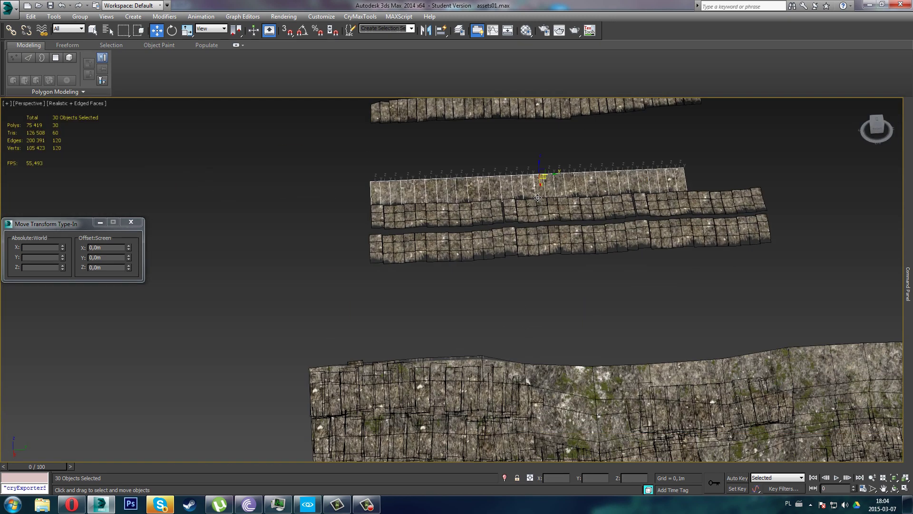
- Select the straight strip together with both three-segment rows and clone them
scroll(538, 197, "down", 3)
scroll(572, 272, "down", 5)
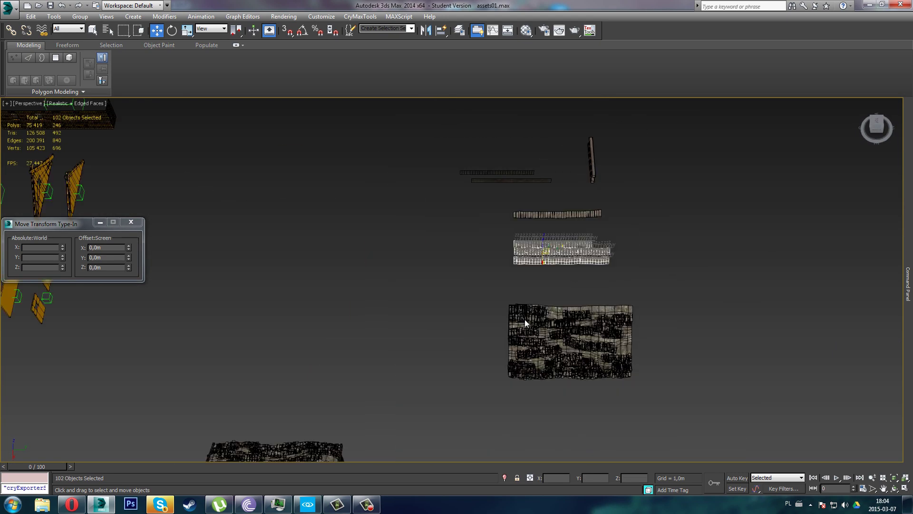
middle_click_drag(461, 357, 592, 194)
key("ctrl+v")
left_click(431, 286)
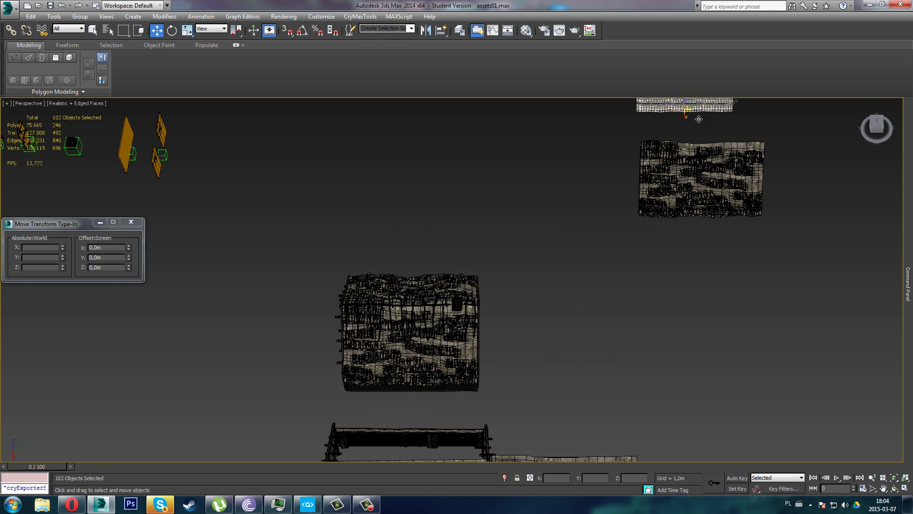
- Move the cloned shingle rows over to the house, near the upper corner of the rebuilt roof
left_click_drag(699, 119, 534, 424)
scroll(612, 157, "up", 3)
middle_click_drag(617, 151, 648, 76)
scroll(498, 271, "down", 5)
middle_click_drag(473, 383, 517, 246)
scroll(517, 246, "up", 2)
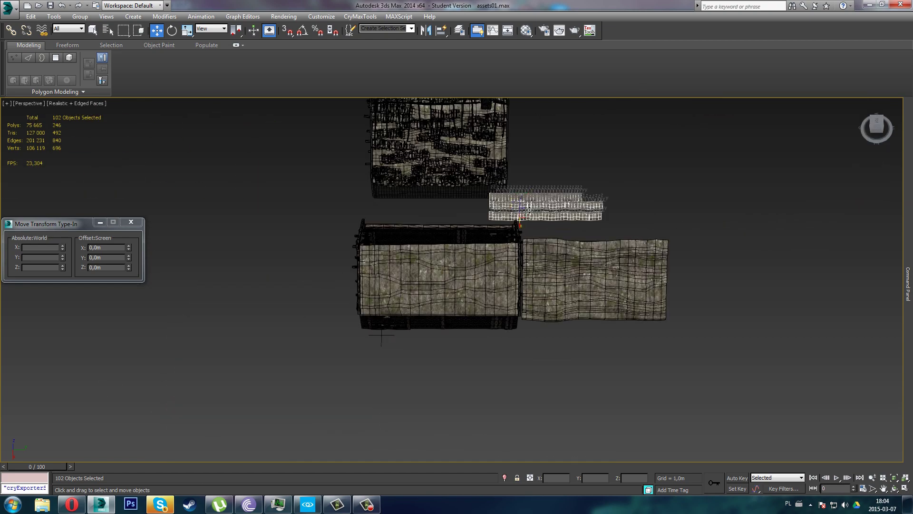